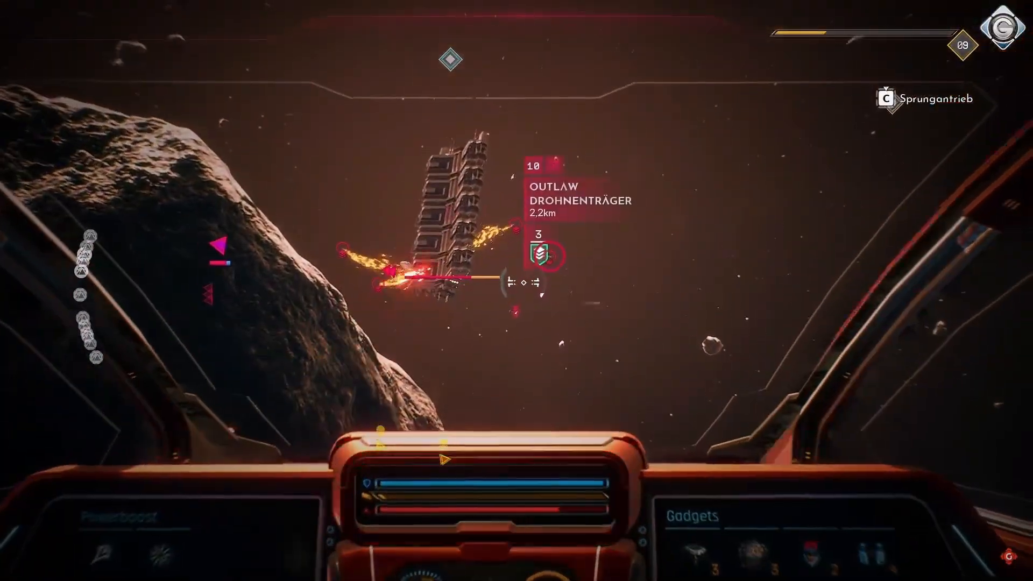
Fire the ship's lasers at the Outlaw Drohnenträger beside the asteroid.
left_click(517, 286)
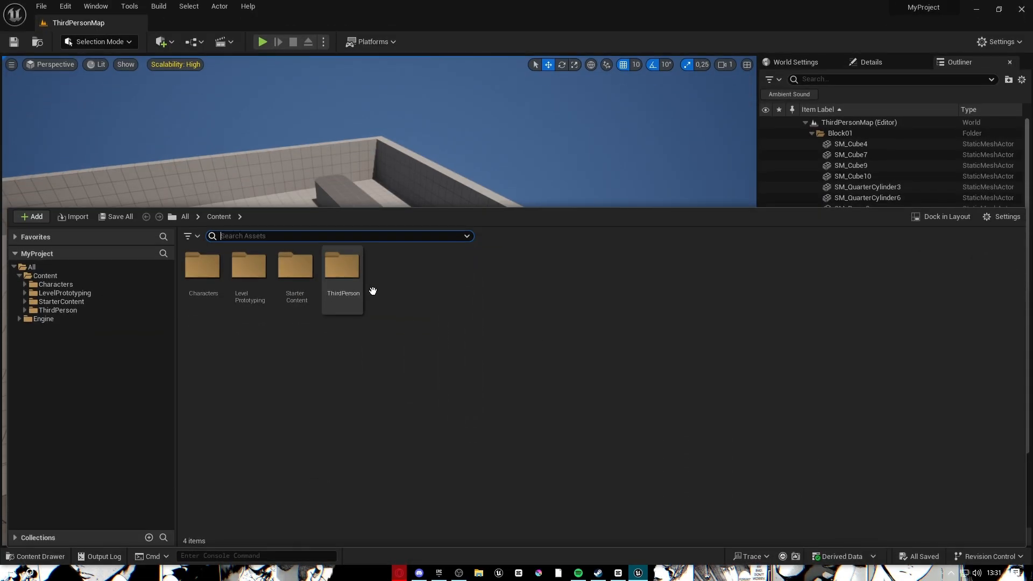
Search plugins for 'pcg', tick Procedural Content Generation Framework (PCG), and restart the editor.
right_click(360, 295)
left_click(332, 343)
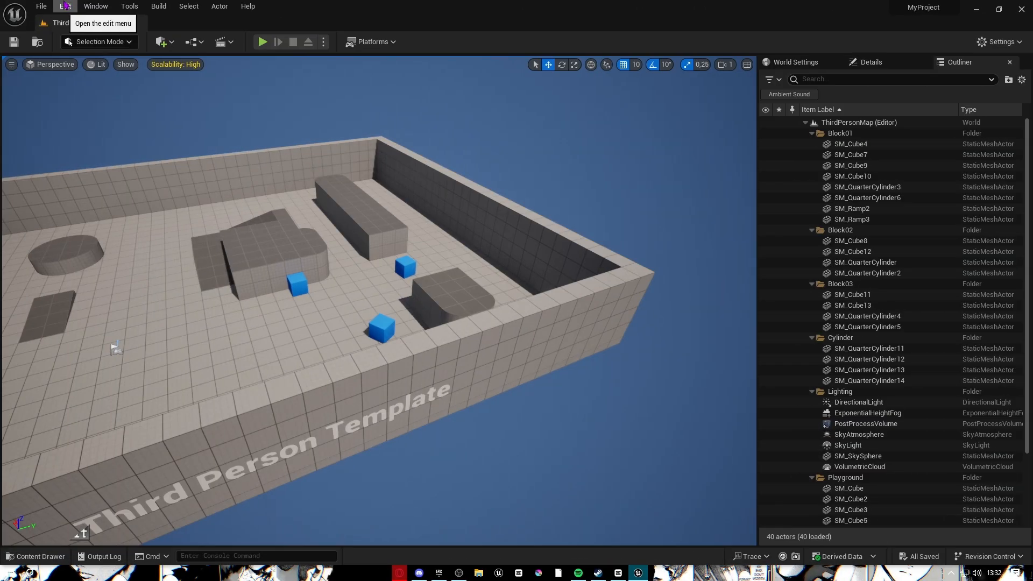
left_click(65, 6)
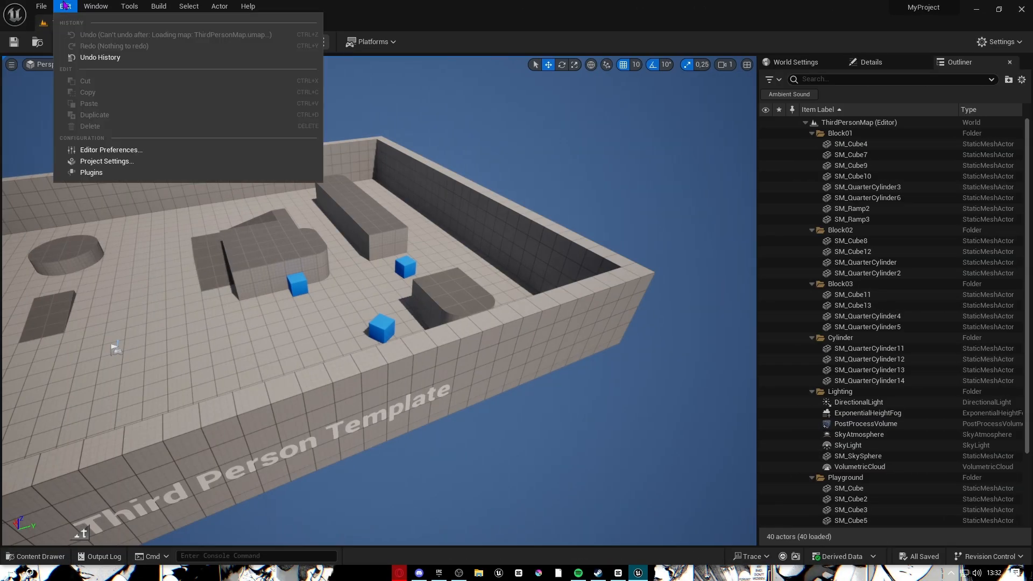
left_click(110, 173)
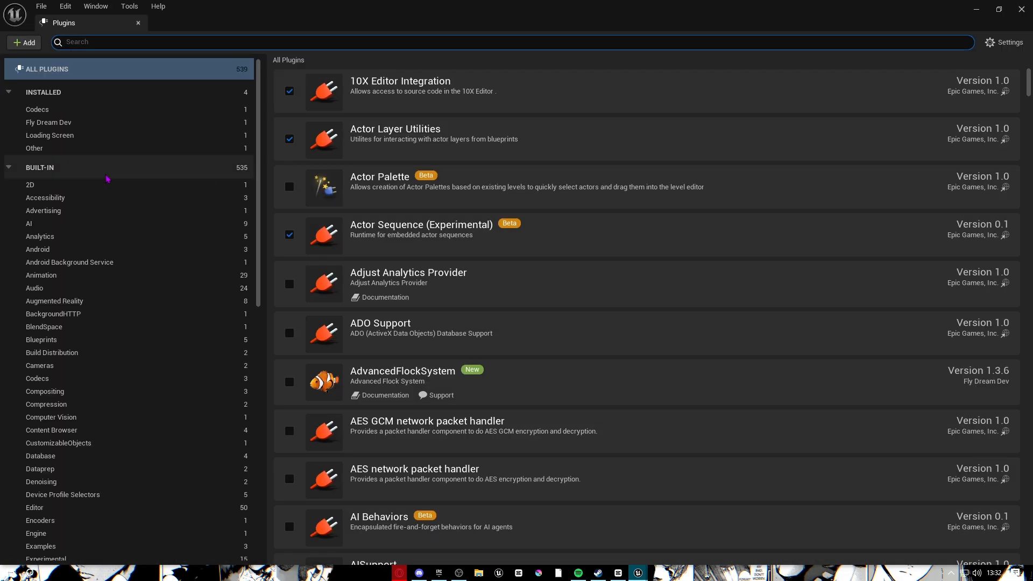
left_click(89, 42)
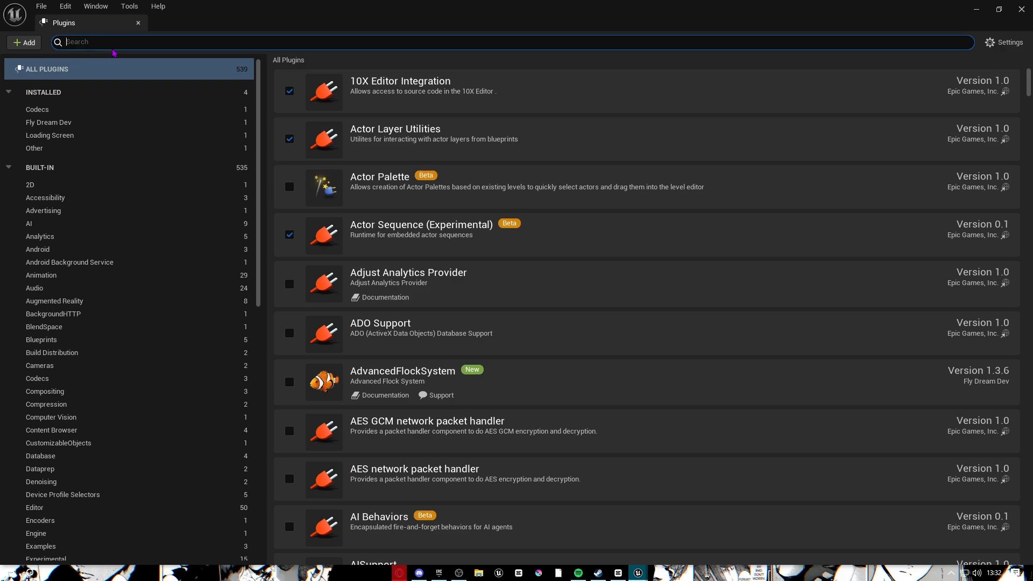
type("pcg")
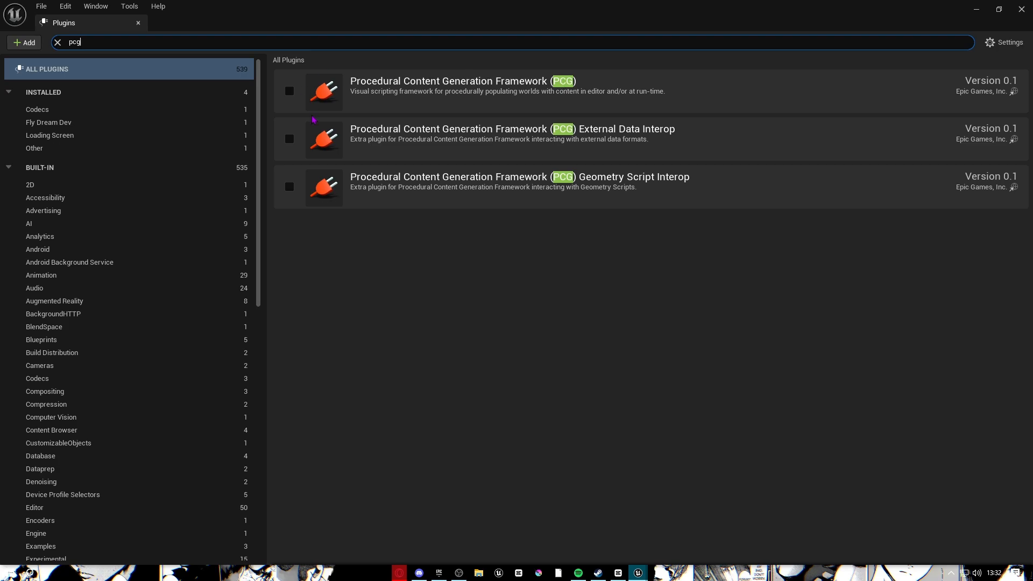
left_click(289, 91)
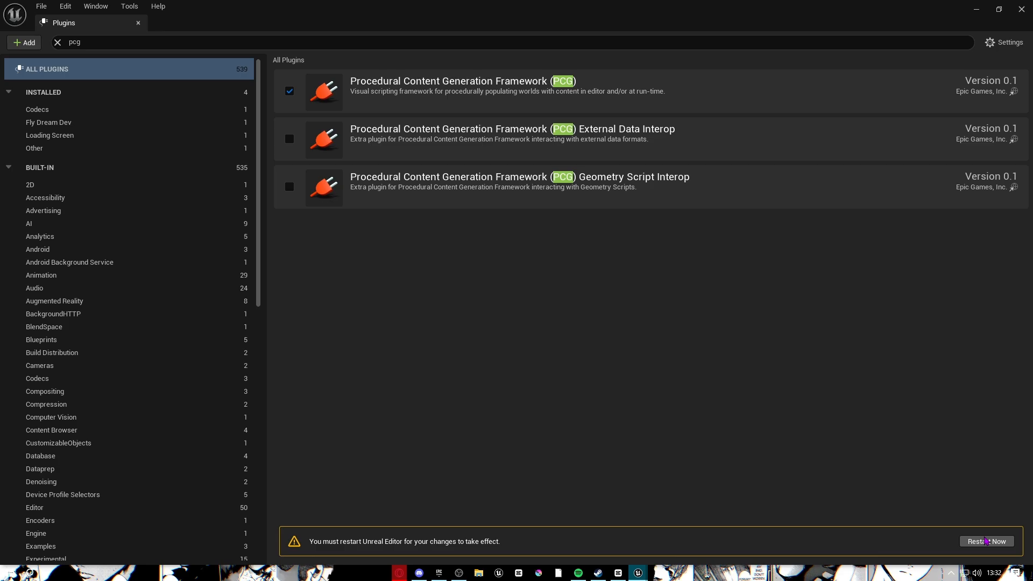
left_click(986, 541)
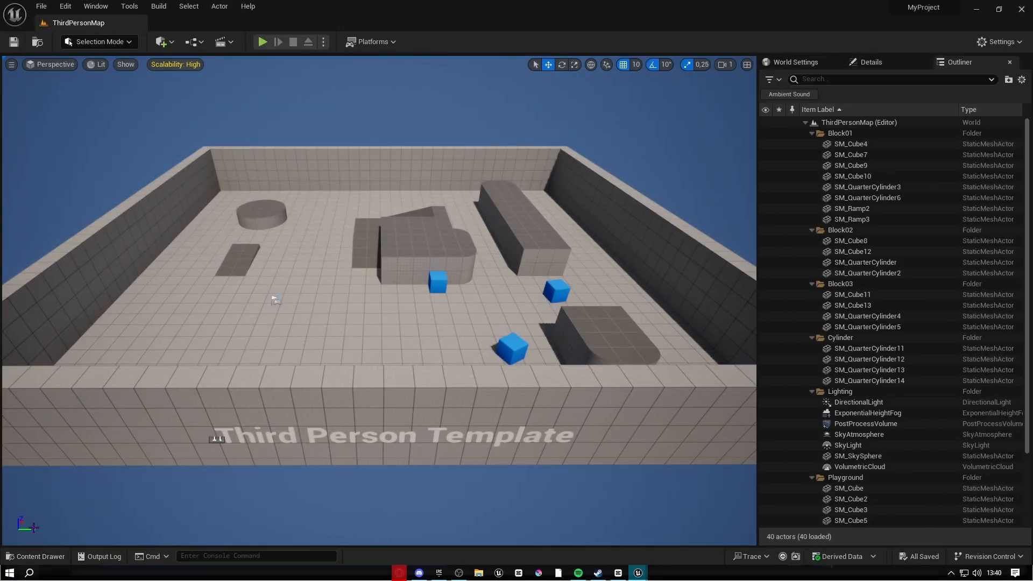
Create a new folder named 'pcg' under Content in the Content Drawer.
mouse_move(640, 577)
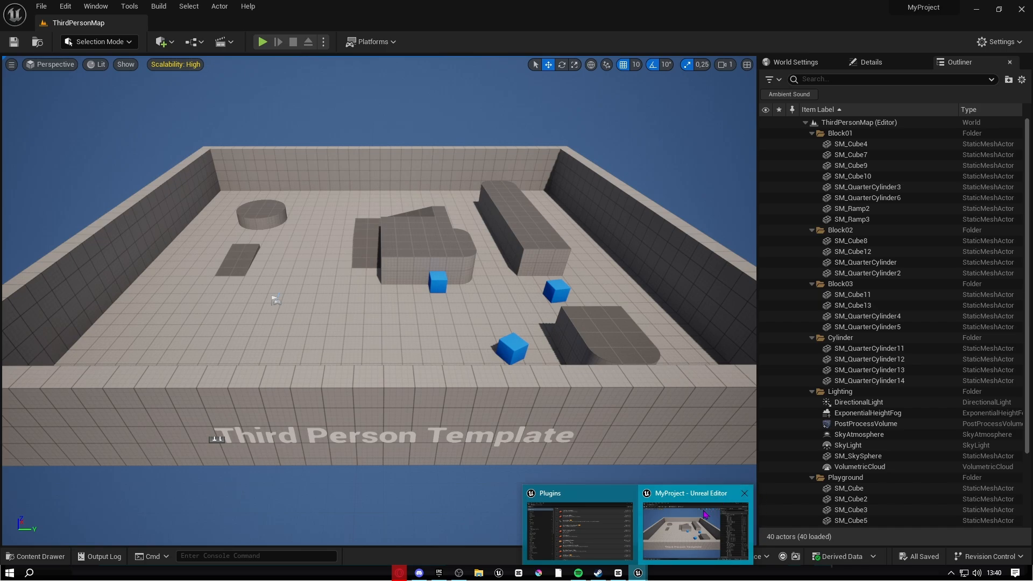
left_click(632, 493)
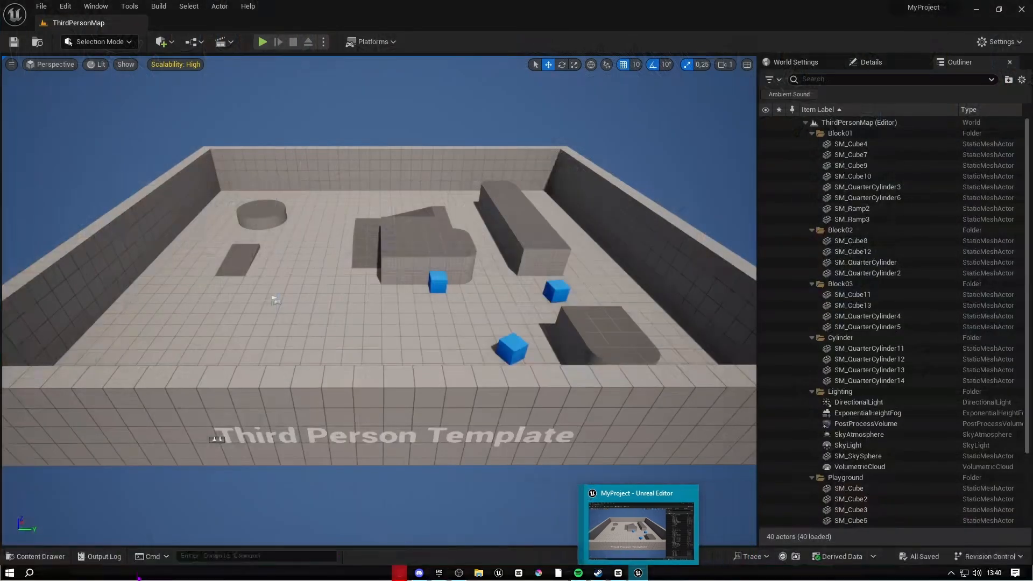
left_click(41, 557)
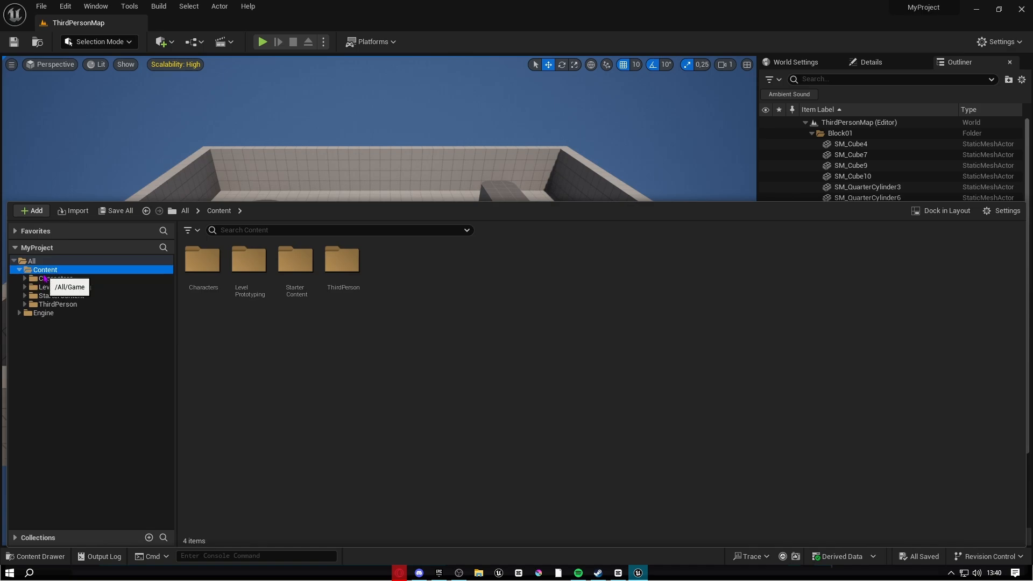
right_click(45, 279)
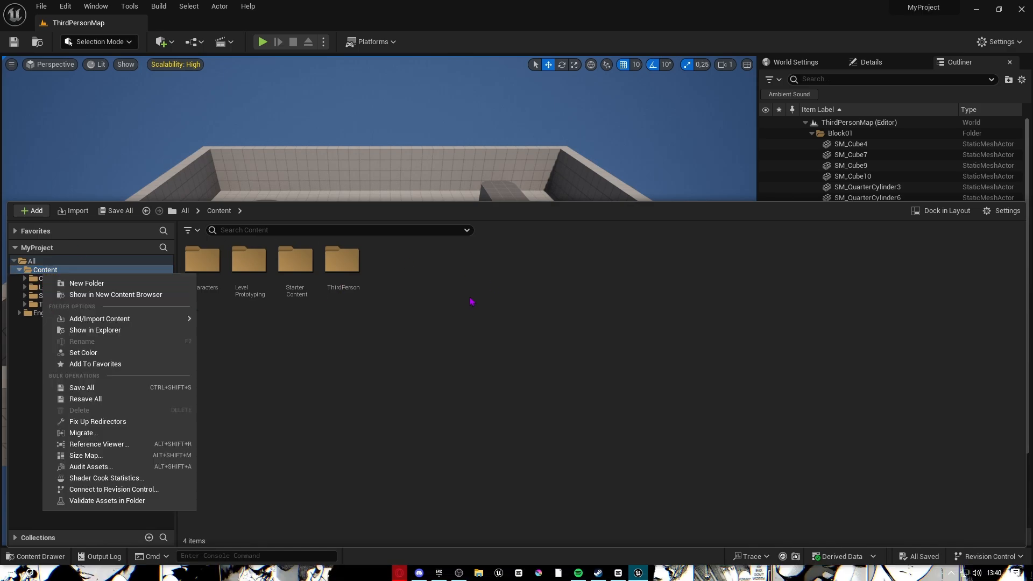
left_click(145, 286)
type("p")
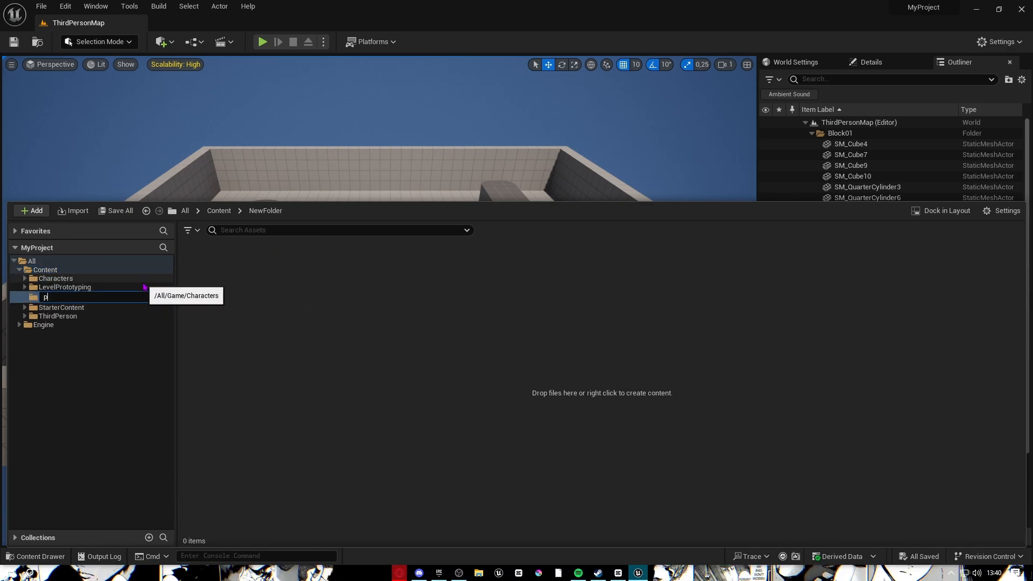
type("cg")
key("Return")
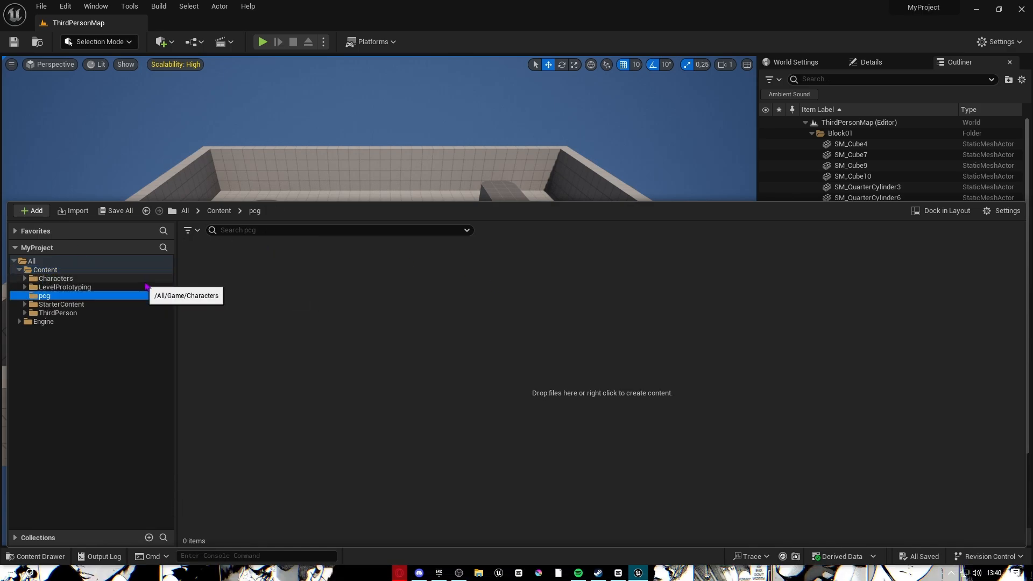
Create a new PCG Graph asset inside the pcg folder and clear its default name.
left_click(242, 289)
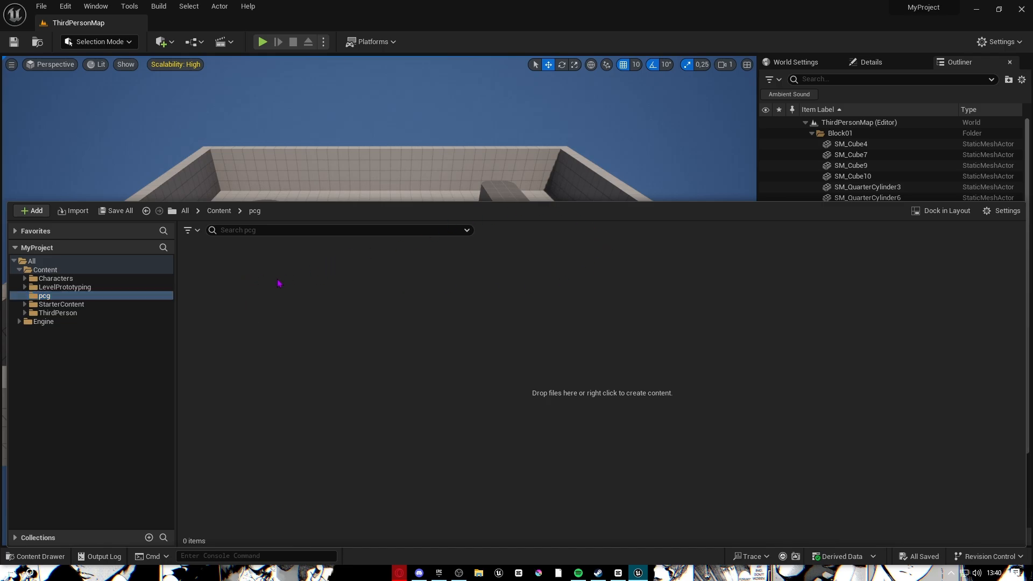
right_click(246, 290)
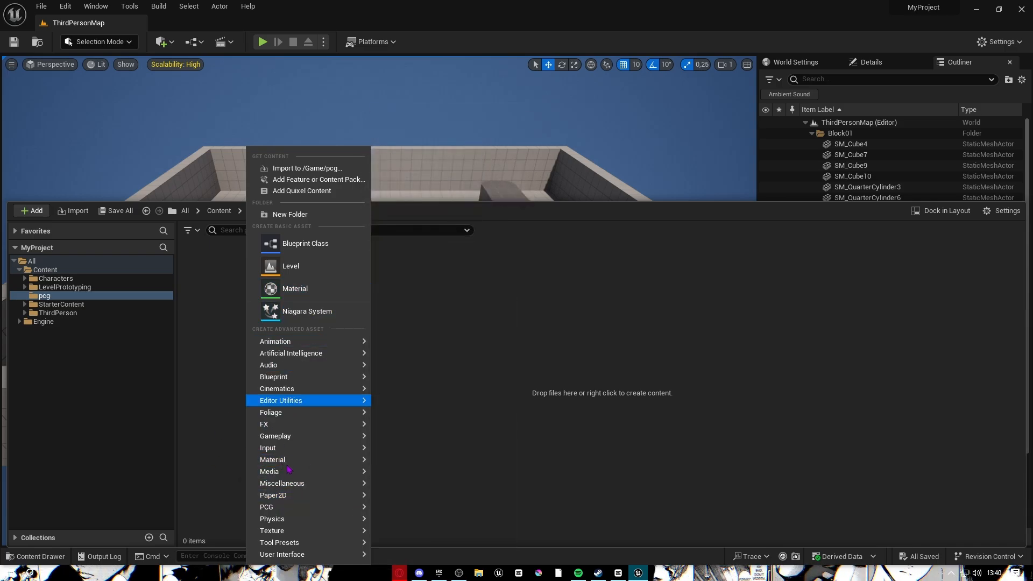
mouse_move(290, 514)
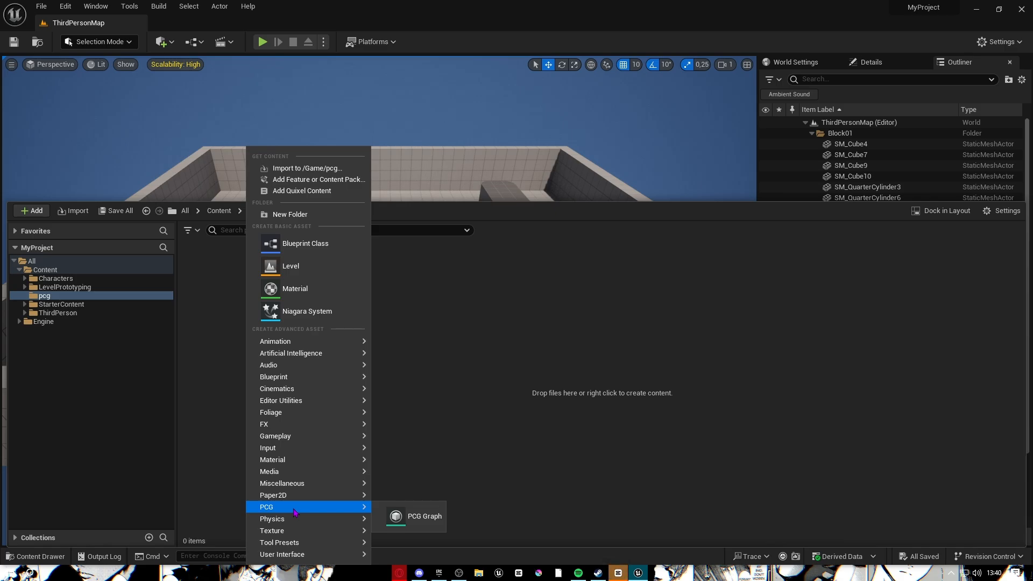
left_click(411, 516)
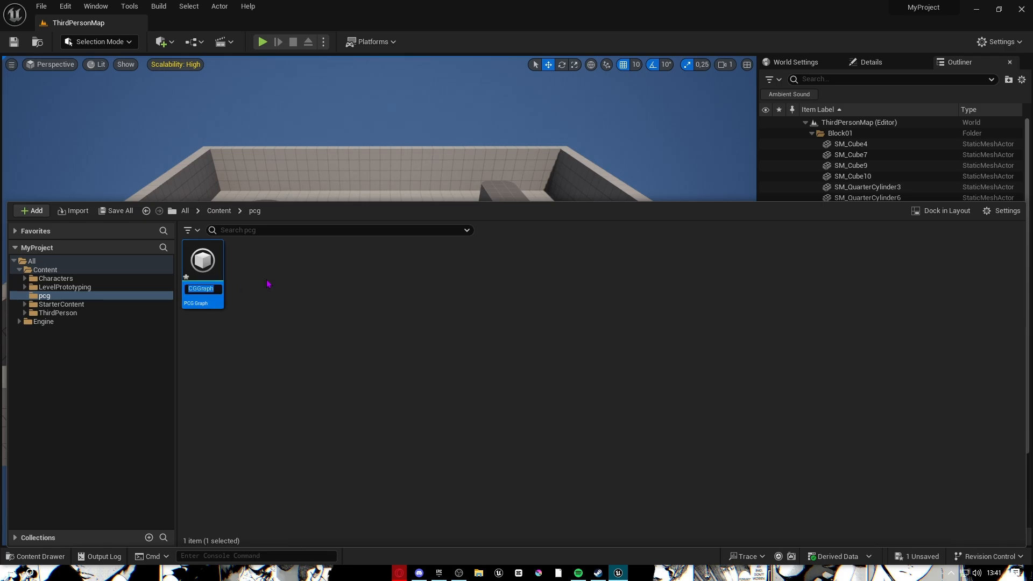
key("BackSpace")
Name the graph Pcg_forets, open it, and expand the Input and Output nodes' pins.
type("Forest")
double_click(222, 294)
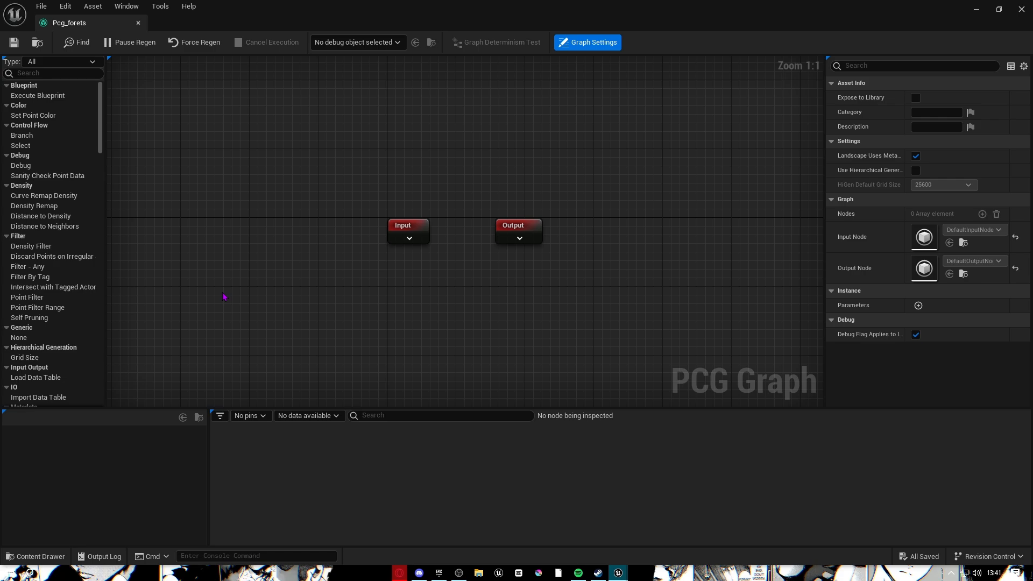
left_click(409, 237)
left_click_drag(409, 238, 239, 209)
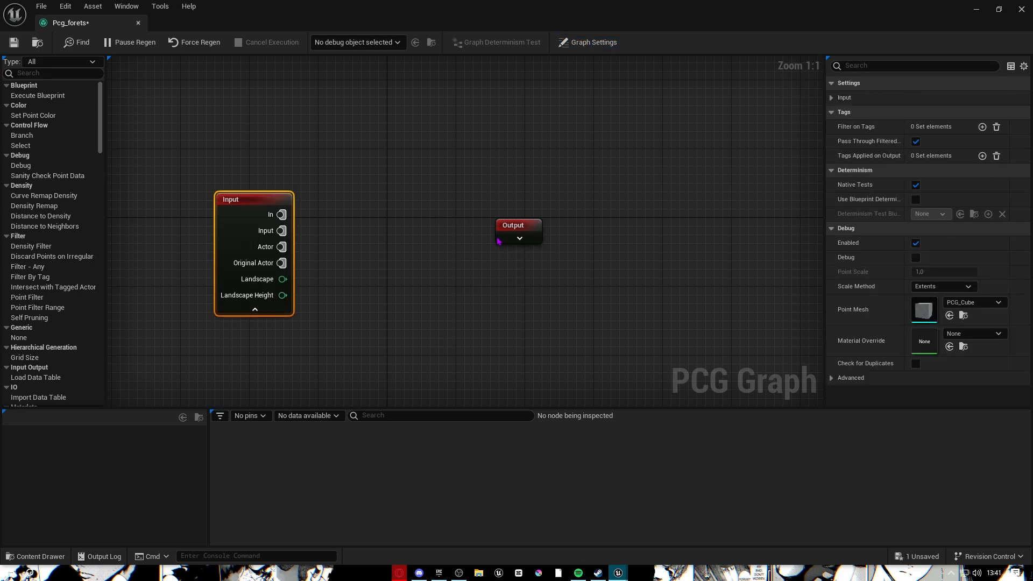
left_click(519, 238)
left_click_drag(516, 247, 572, 254)
Spread the Input node to the left and the Output node to the right.
left_click_drag(464, 409, 502, 554)
scroll(565, 242, "down", 4)
right_click_drag(548, 254, 366, 292)
scroll(376, 296, "up", 3)
right_click_drag(215, 239, 281, 271)
scroll(447, 285, "up", 1)
left_click_drag(218, 188, 87, 205)
right_click_drag(141, 202, 414, 190)
left_click_drag(308, 166, 468, 476)
left_click(595, 228)
scroll(595, 228, "up", 1)
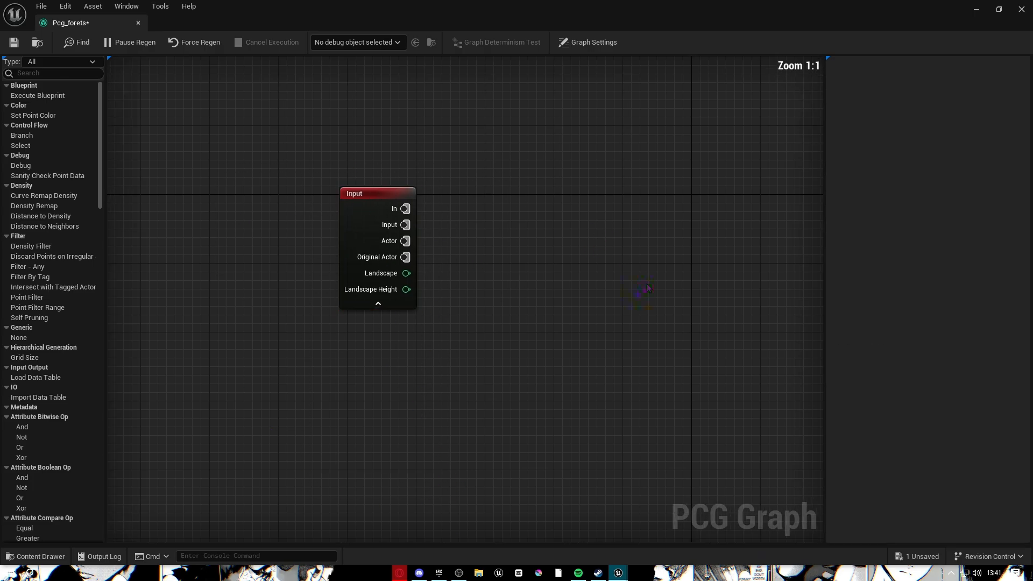
right_click_drag(595, 228, 669, 206)
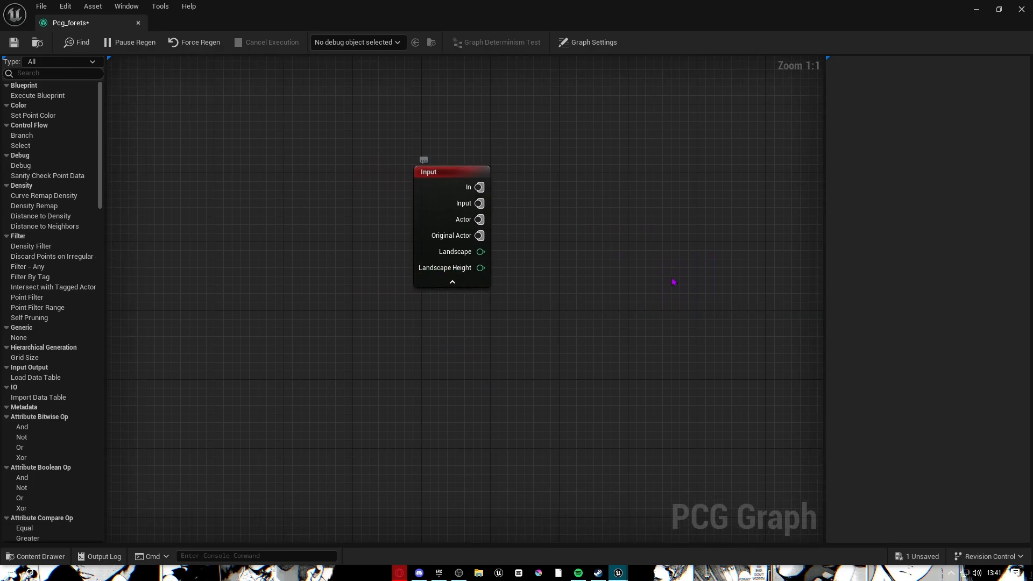
right_click_drag(669, 284, 490, 332)
Feed Input's Landscape Height into a new Surface Sampler node and save the graph.
left_click_drag(302, 317, 446, 223)
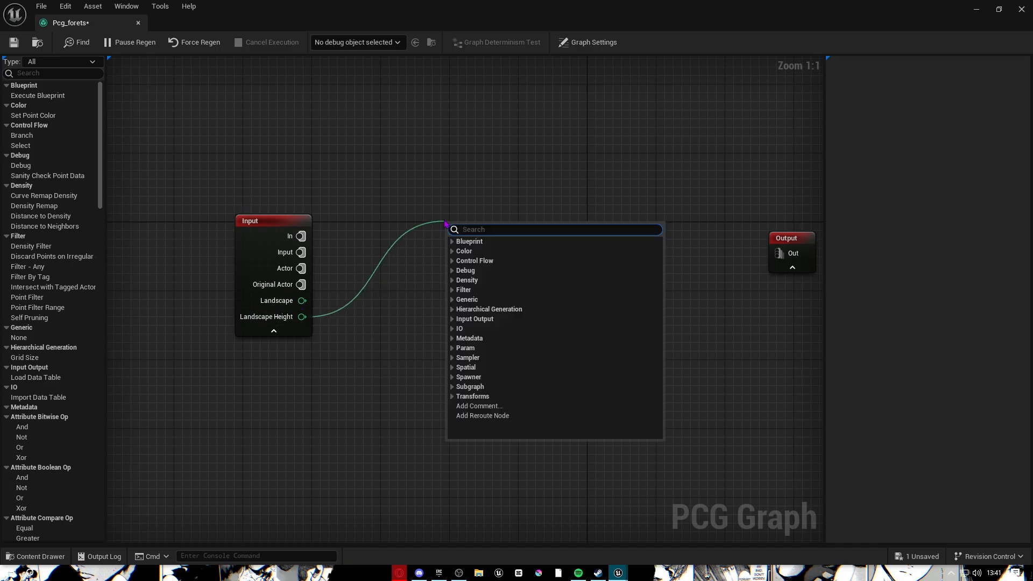
type("sur")
key("Return")
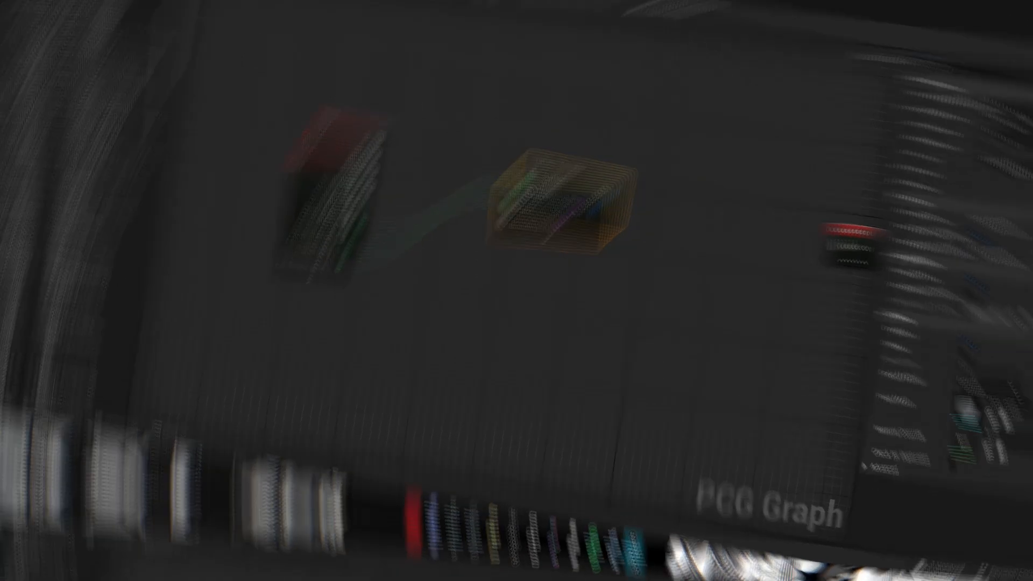
key("F2")
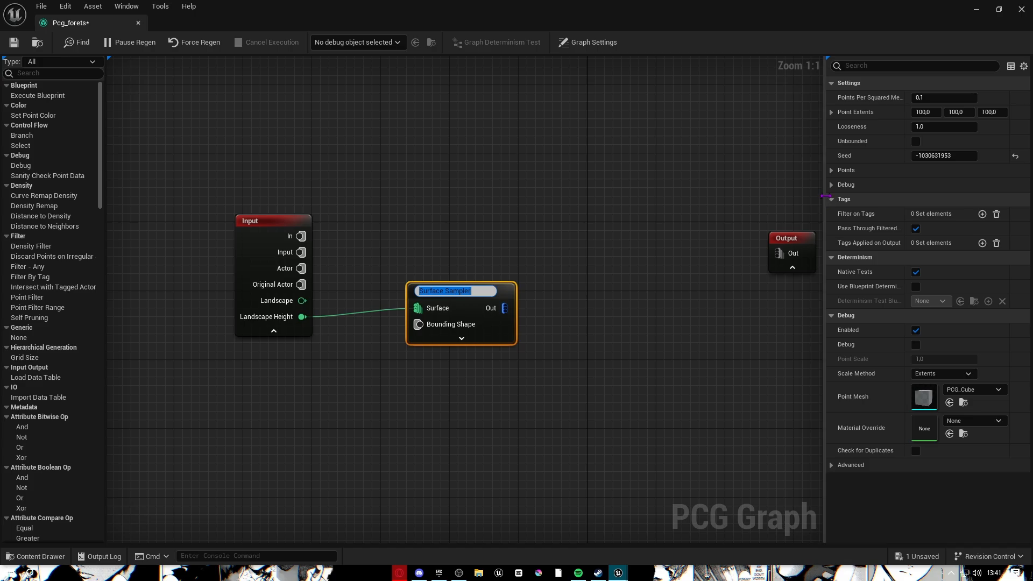
left_click_drag(824, 229, 610, 230)
left_click(14, 42)
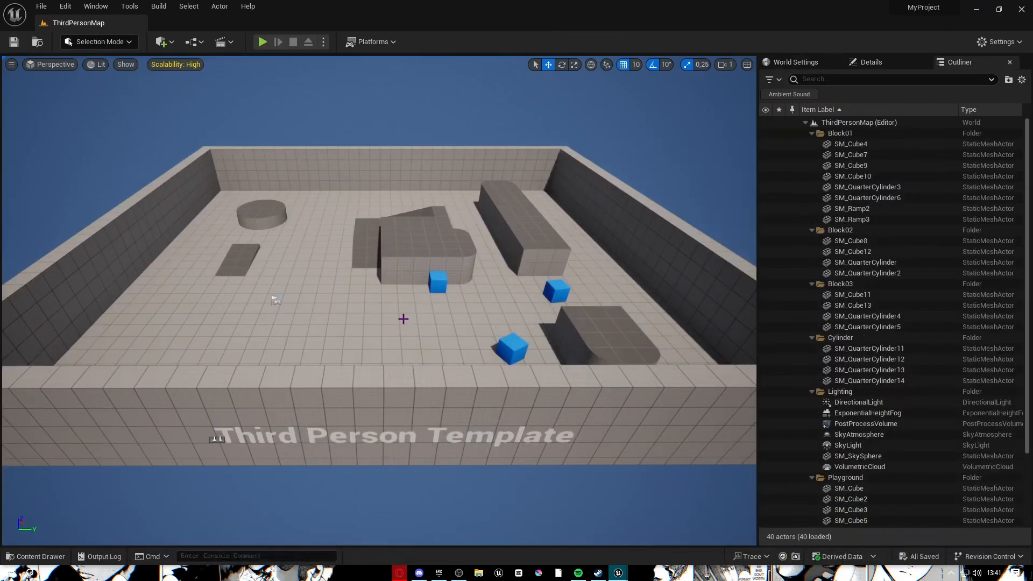
Create a new Open World level.
left_click(41, 6)
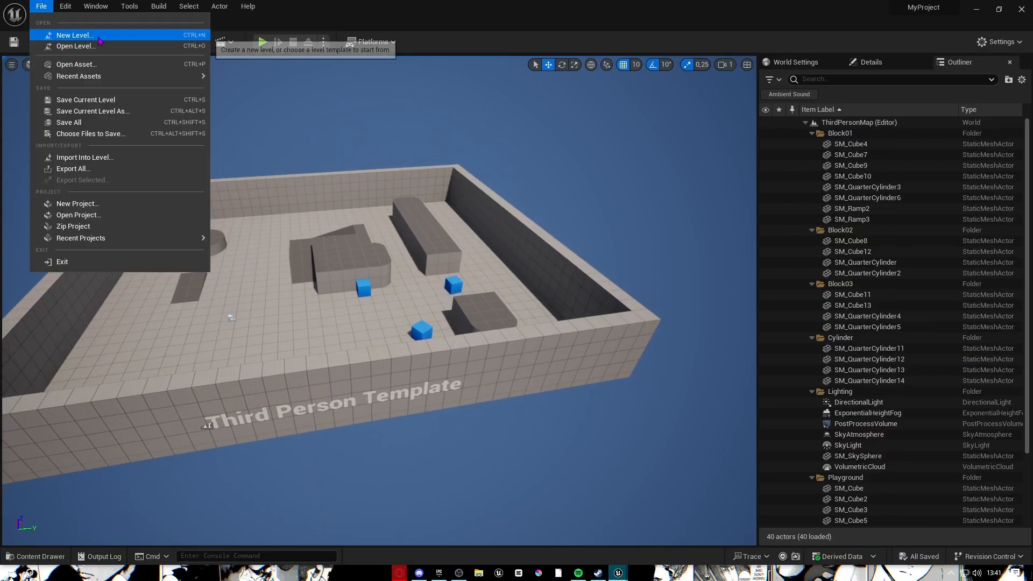
left_click(75, 34)
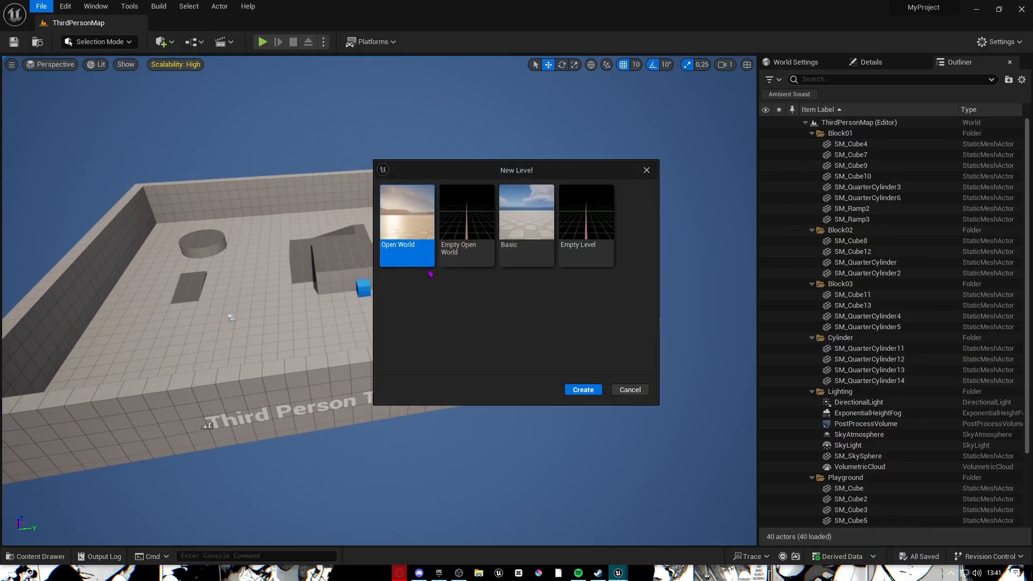
left_click(582, 390)
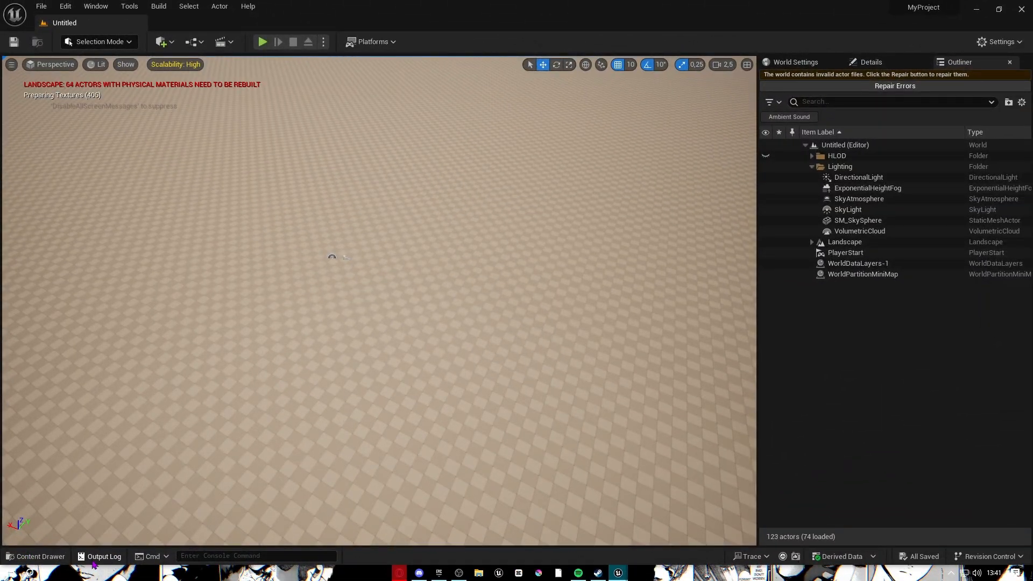
Drag Pcg_forets from the pcg folder into the level and raise the volume above the ground.
left_click(35, 556)
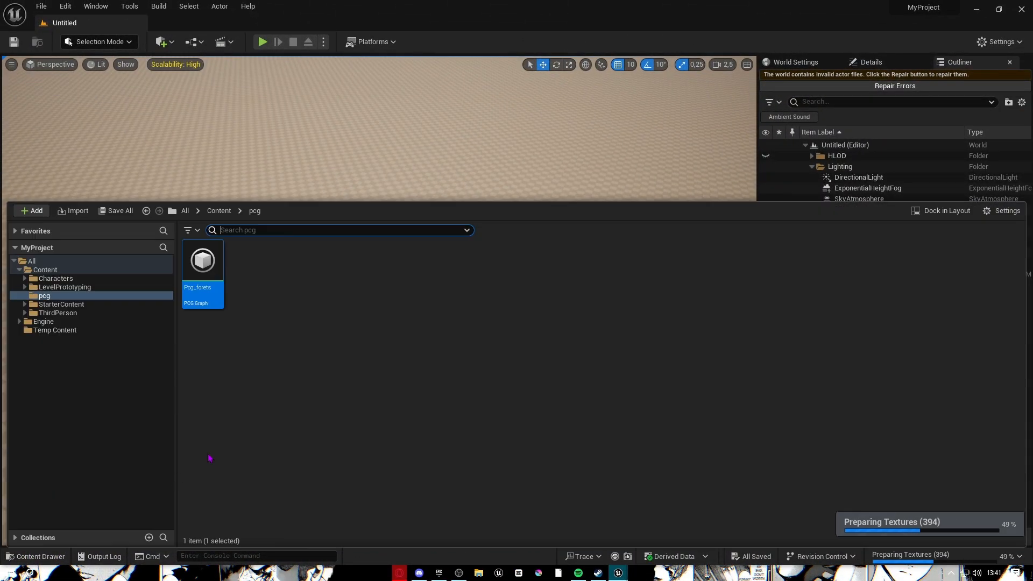
left_click_drag(389, 162, 417, 309)
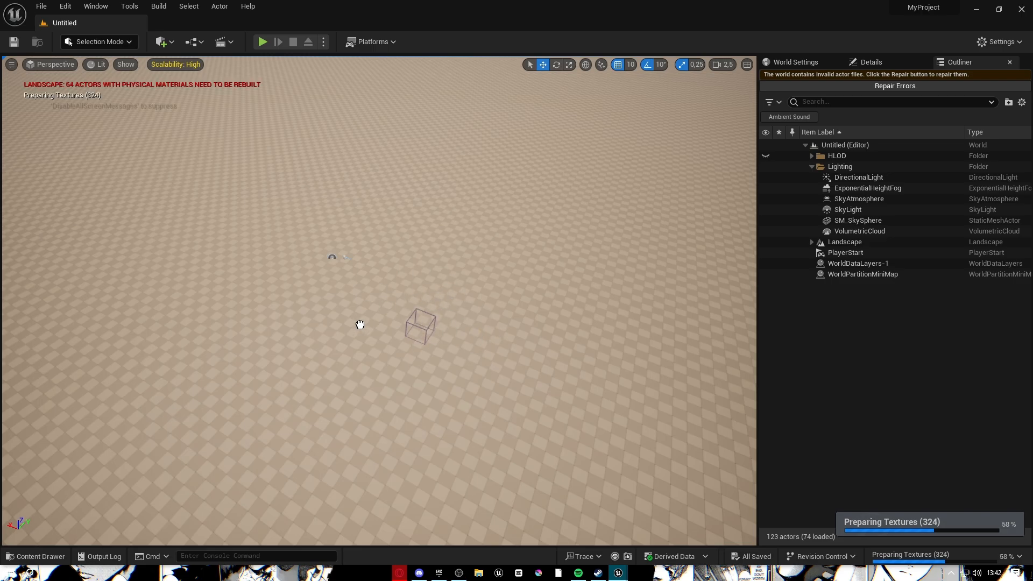
right_click_drag(489, 343, 441, 288)
left_click_drag(452, 203, 470, 131)
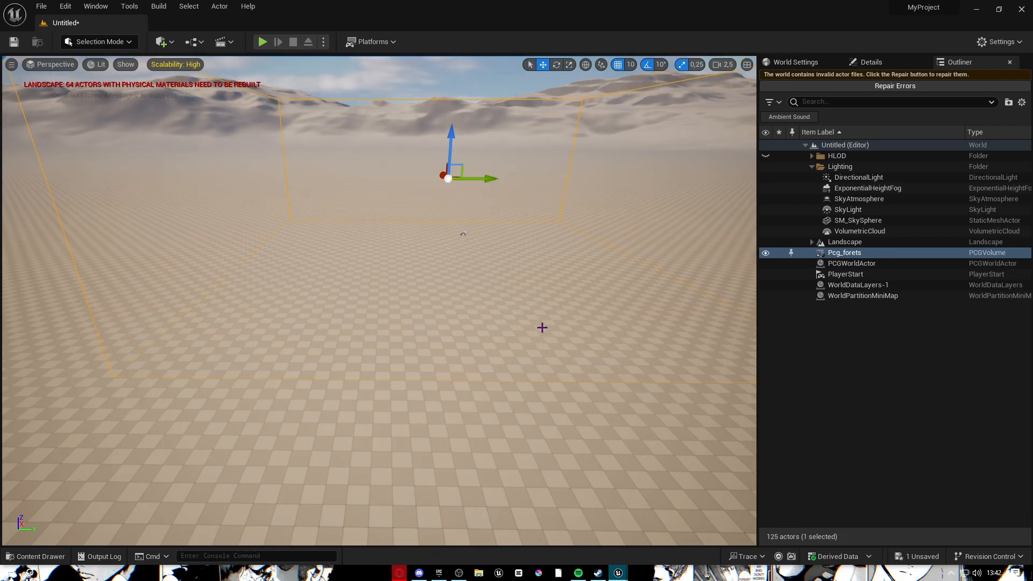
Enable Debug on the Surface Sampler node in the Pcg_forets graph.
mouse_move(619, 573)
left_click(675, 529)
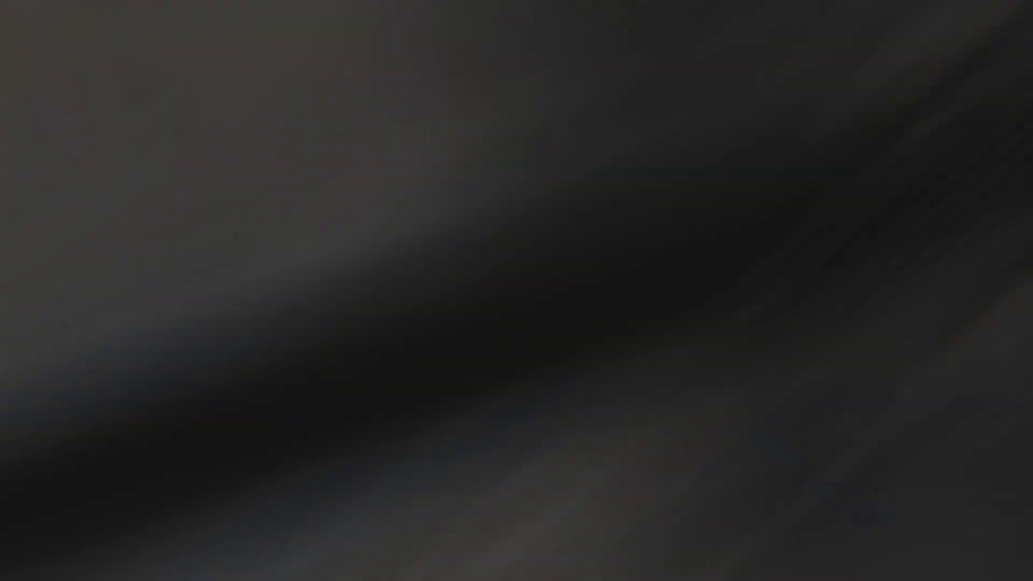
right_click(467, 301)
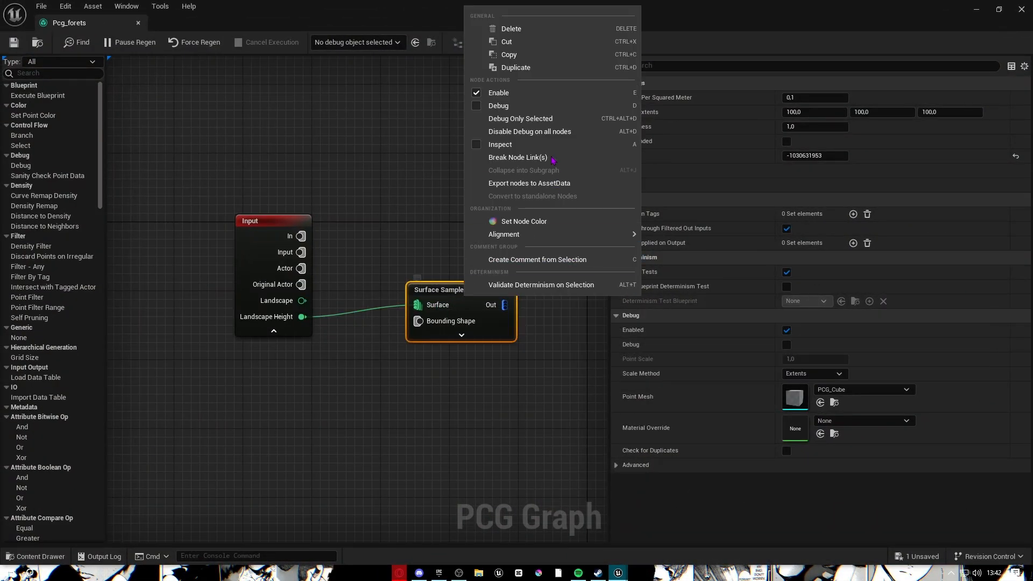
left_click(498, 106)
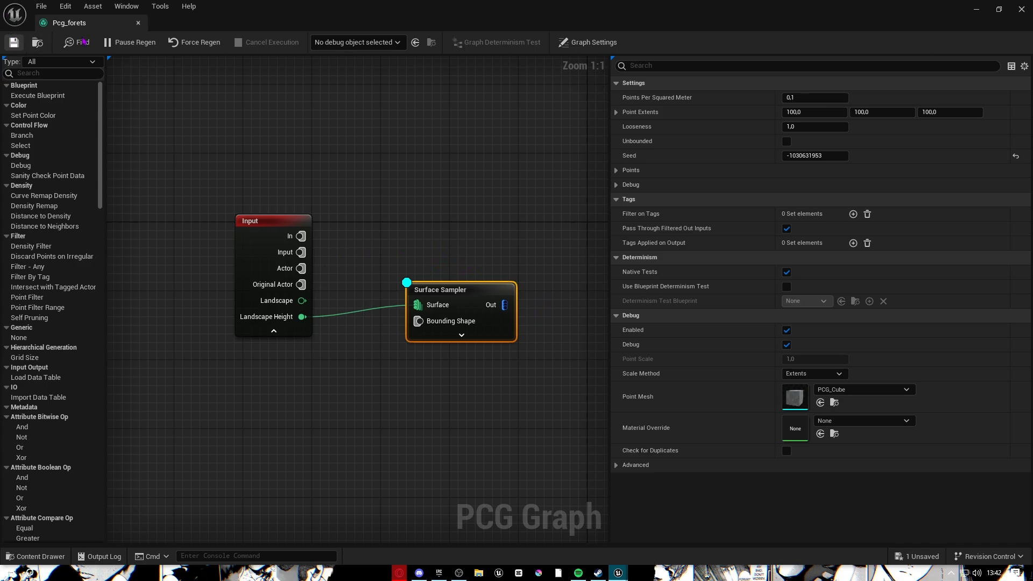
Inspect the grey debug cubes in the level, lifting the PCG volume higher.
left_click(976, 9)
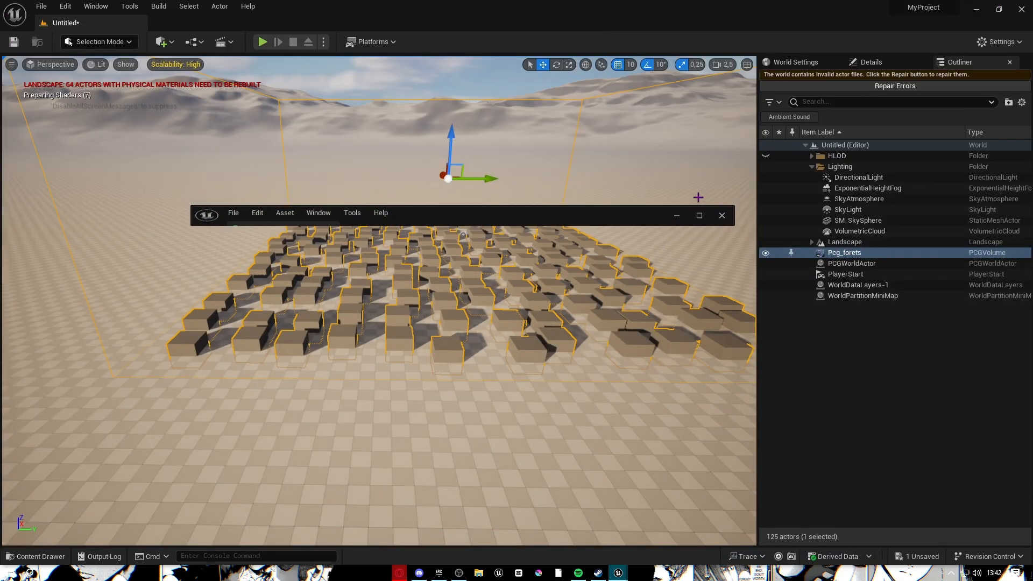
left_click_drag(758, 197, 1030, 201)
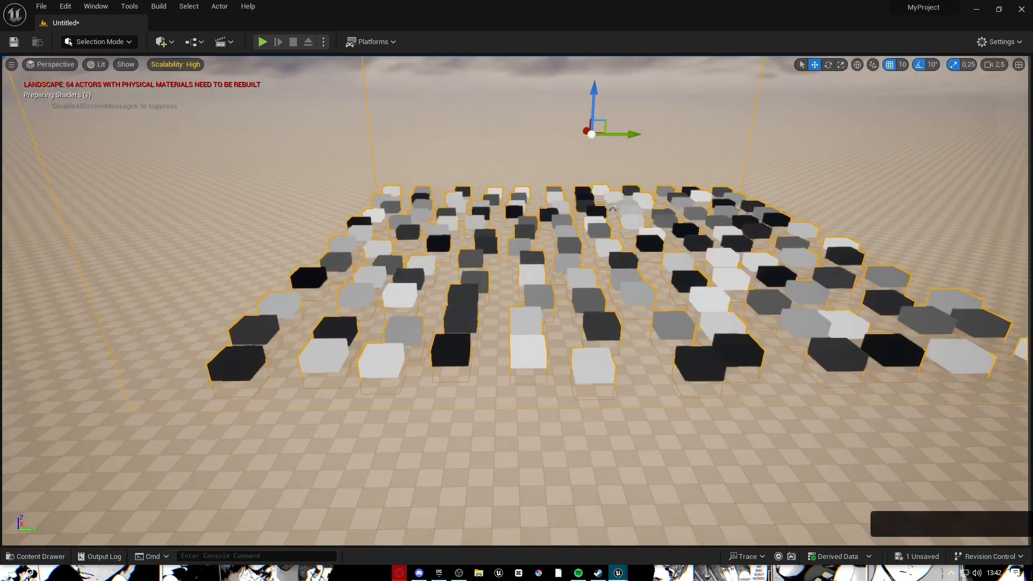
scroll(510, 195, "down", 4)
left_click_drag(520, 200, 521, 189)
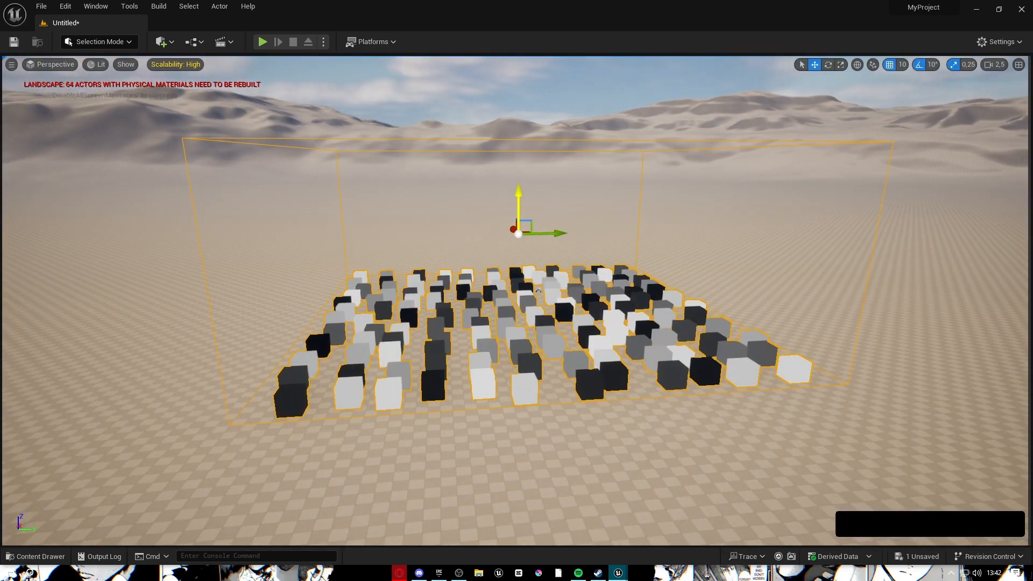
right_click_drag(520, 189, 509, 232)
key("w")
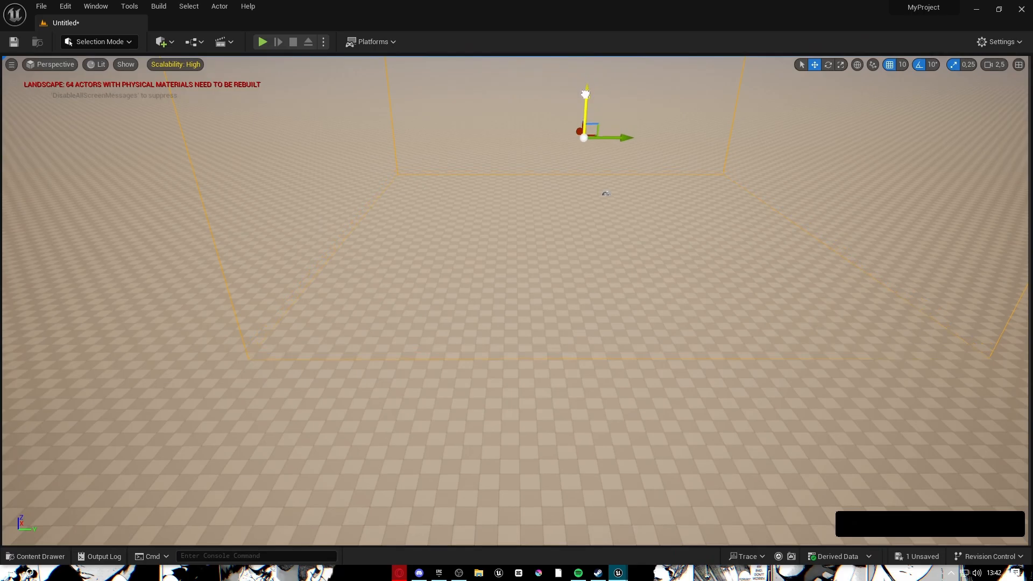
right_click_drag(509, 232, 371, 242)
key("w")
key("s")
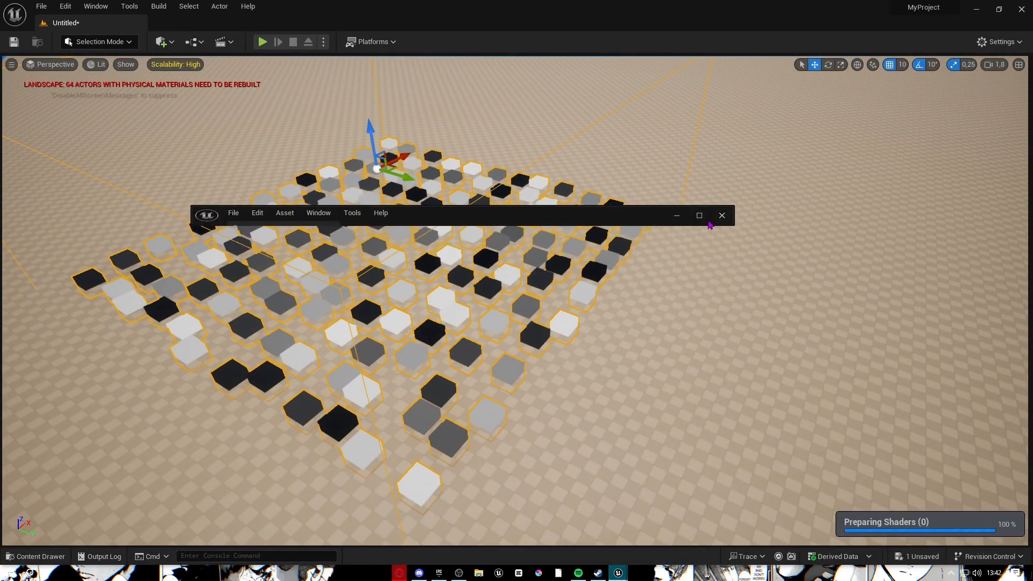
Back in the graph, toggle Surface Sampler's debug and move the Output node further right.
left_click(699, 215)
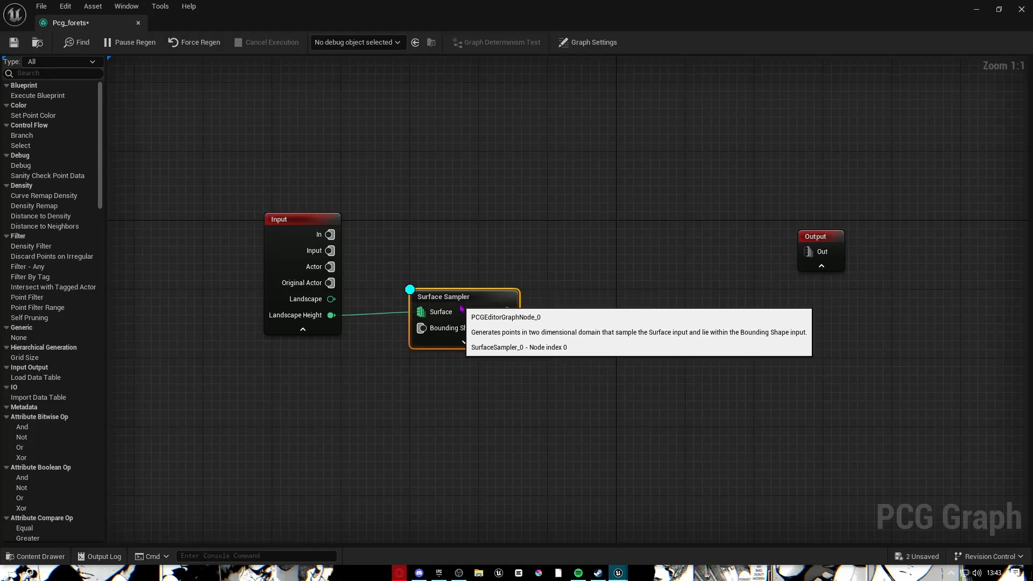
right_click(461, 309)
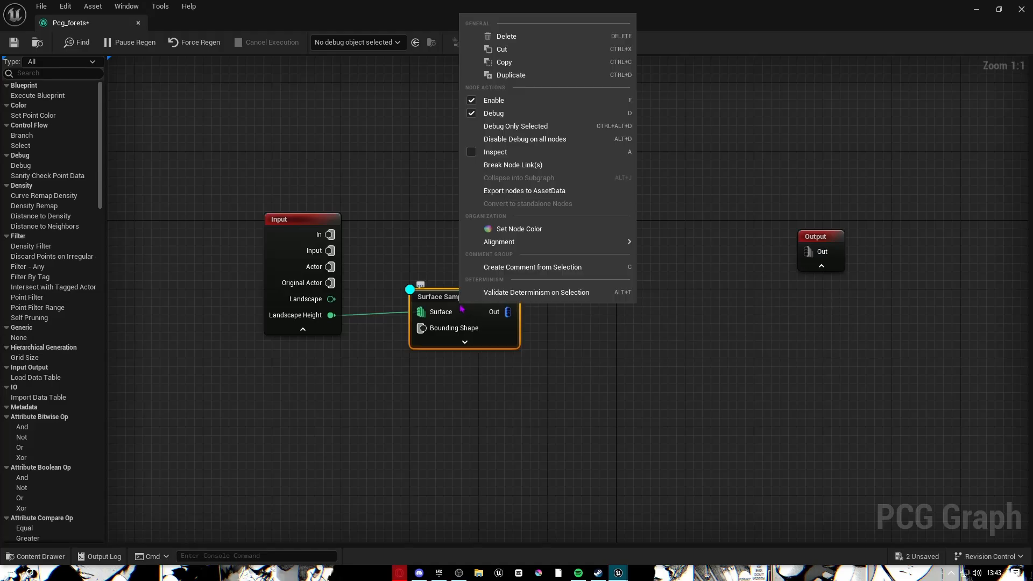
left_click(493, 113)
mouse_move(636, 329)
right_mouse_down()
mouse_move(550, 298)
mouse_move(567, 244)
right_mouse_up()
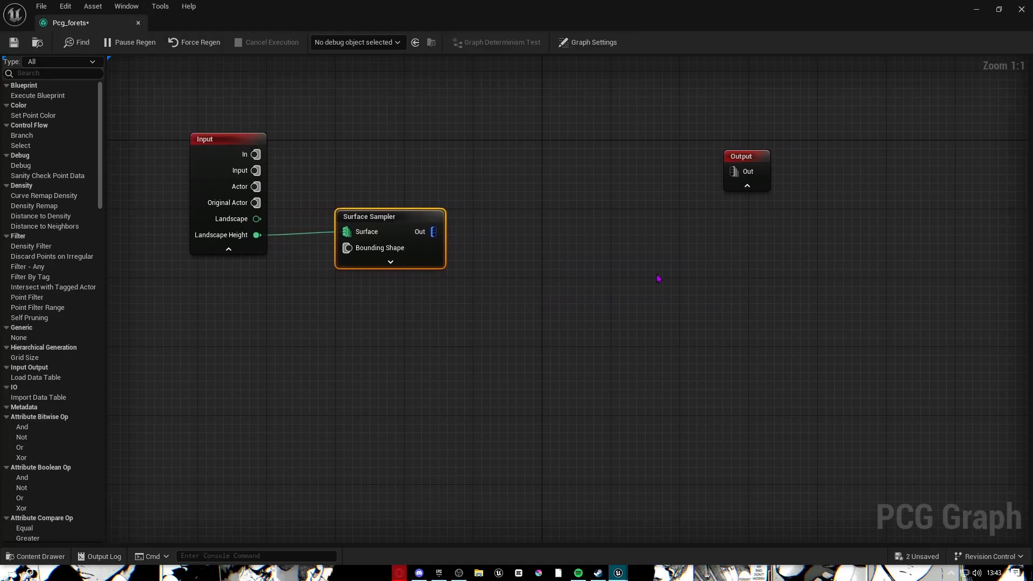
left_click_drag(733, 157, 938, 185)
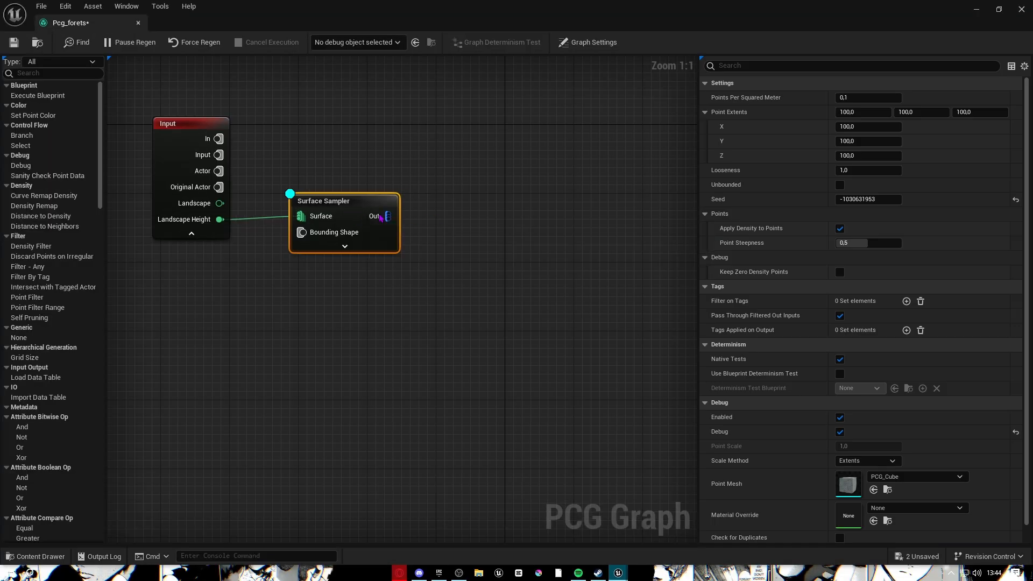
Add a Transform Points node connected to Surface Sampler's output, aligned beside it.
left_click_drag(418, 221, 486, 221)
type("trab")
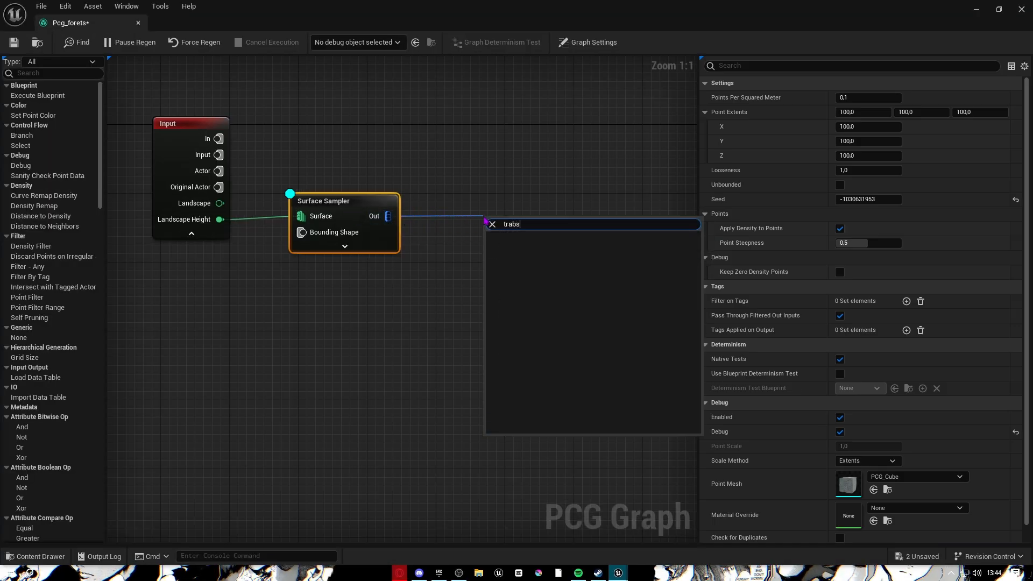
type("s")
key("BackSpace")
key("BackSpace")
type("nsform")
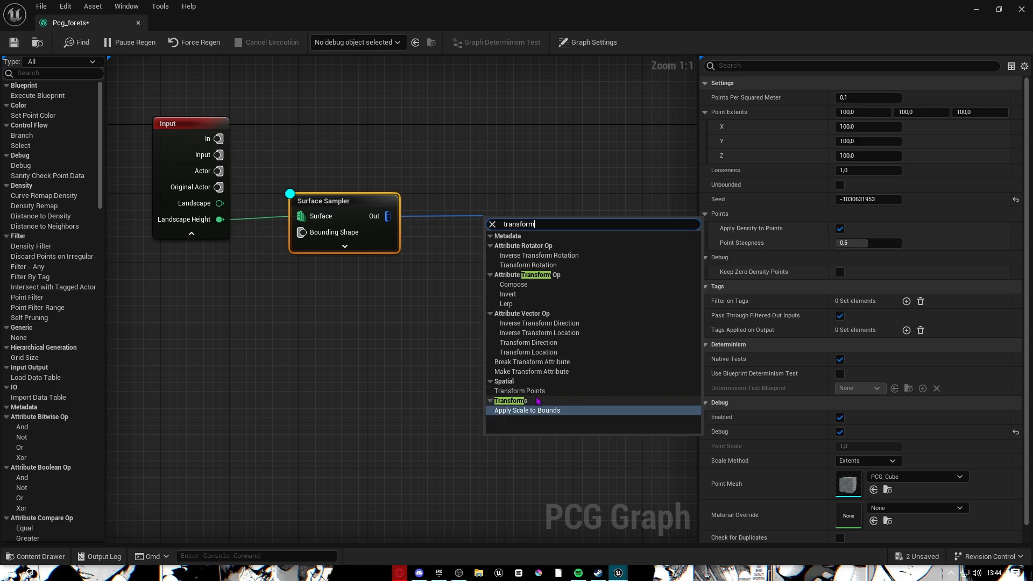
left_click(533, 391)
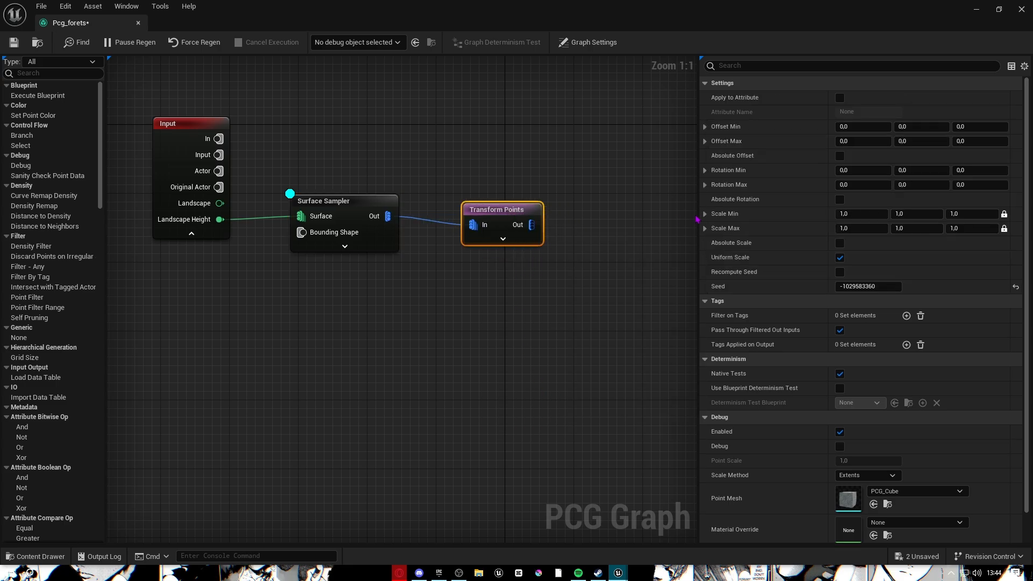
right_click_drag(484, 210, 512, 235)
left_click_drag(512, 235, 511, 227)
right_click_drag(519, 216, 381, 232)
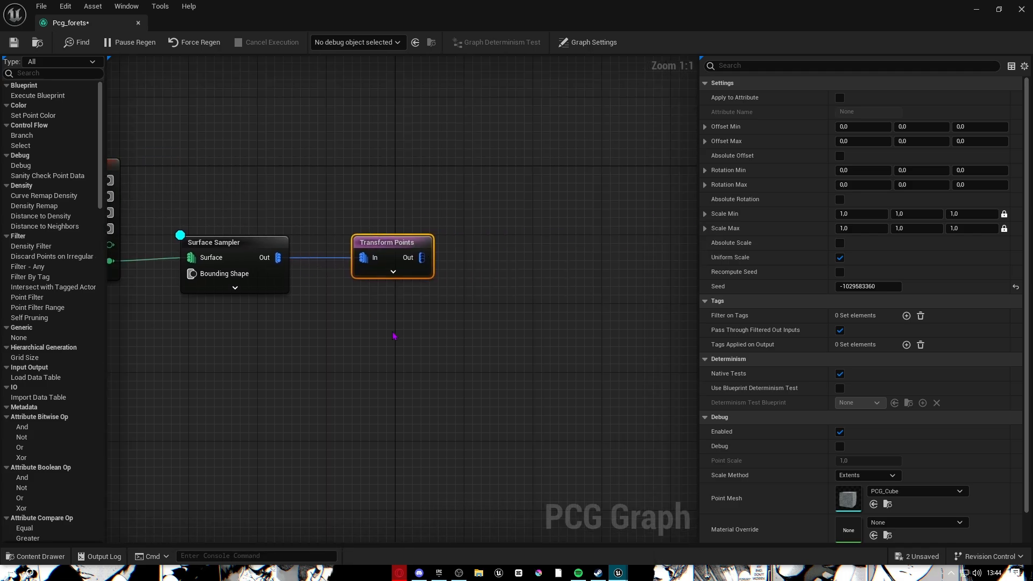
right_click_drag(394, 336, 455, 318)
Set Transform Points' Rotation Min Z to -360 and Rotation Max Z to 360.
left_click(979, 170)
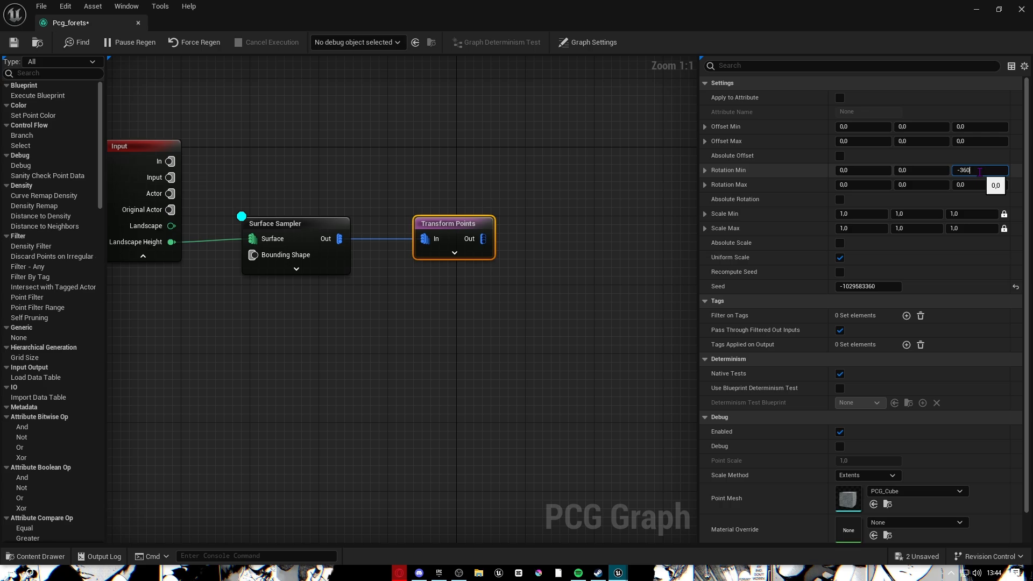
key("Return")
left_click(969, 186)
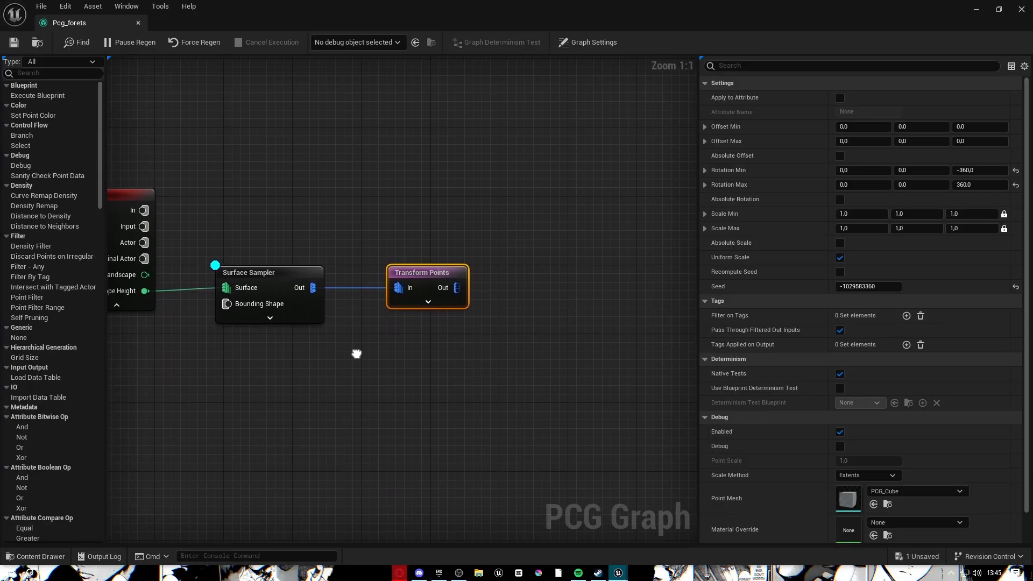
right_click_drag(357, 353, 562, 337)
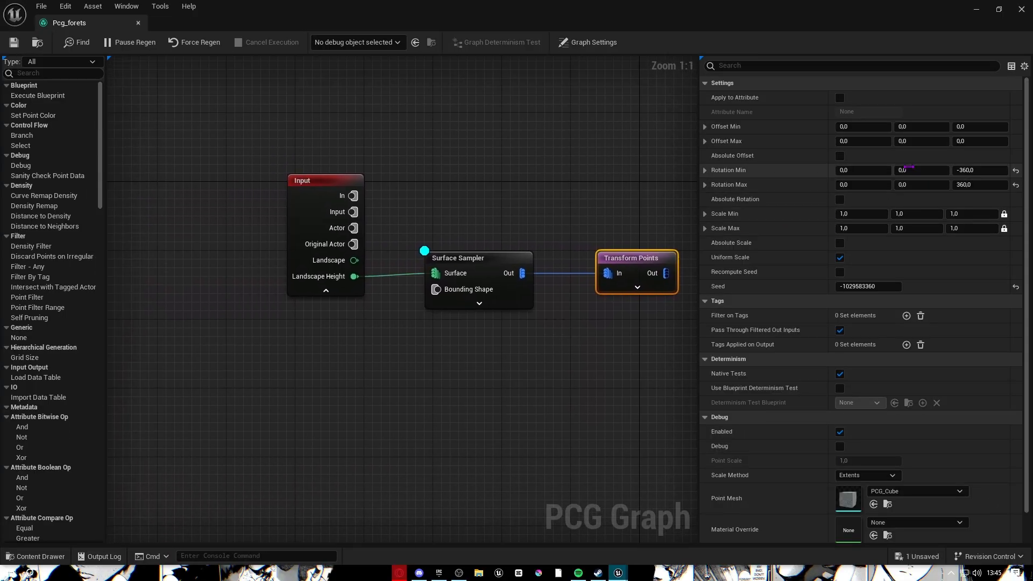
right_click_drag(557, 233, 472, 212)
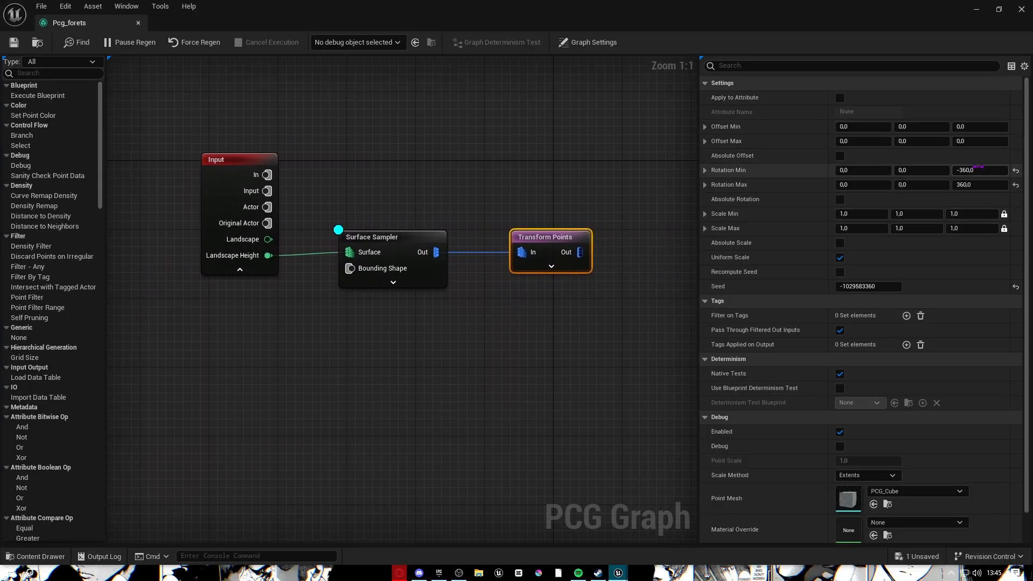
right_click_drag(333, 183, 224, 173)
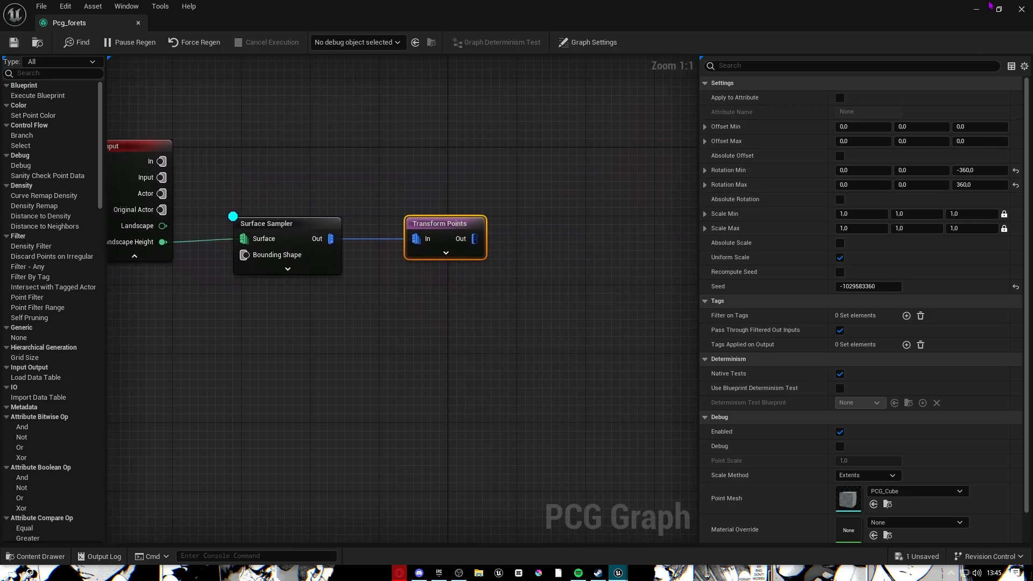
Turn on Debug Only Selected for the Transform Points node.
left_click(999, 10)
mouse_move(697, 277)
right_mouse_down()
mouse_move(543, 269)
mouse_move(462, 280)
mouse_move(697, 277)
right_mouse_up()
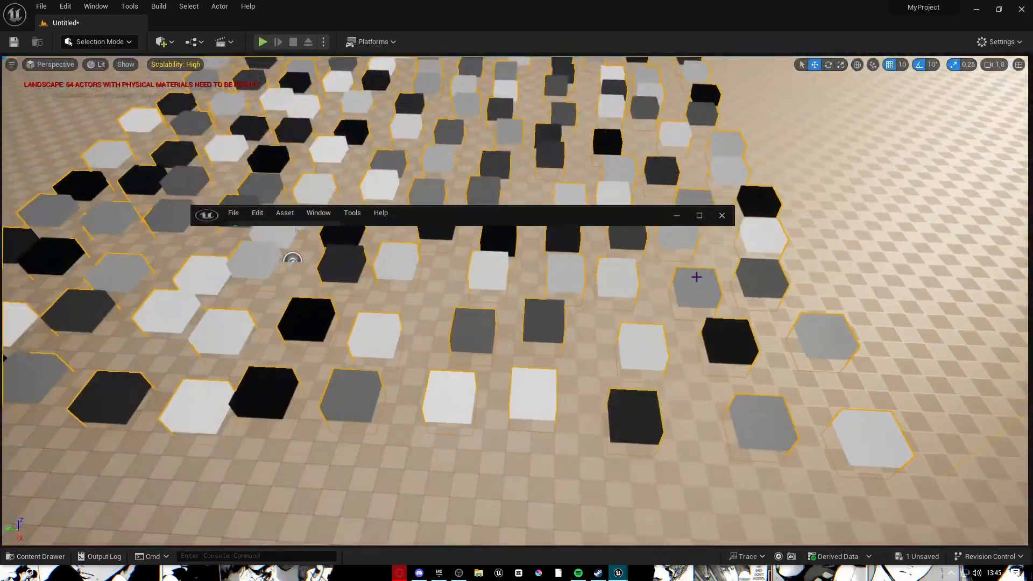
left_click(698, 215)
right_click(450, 225)
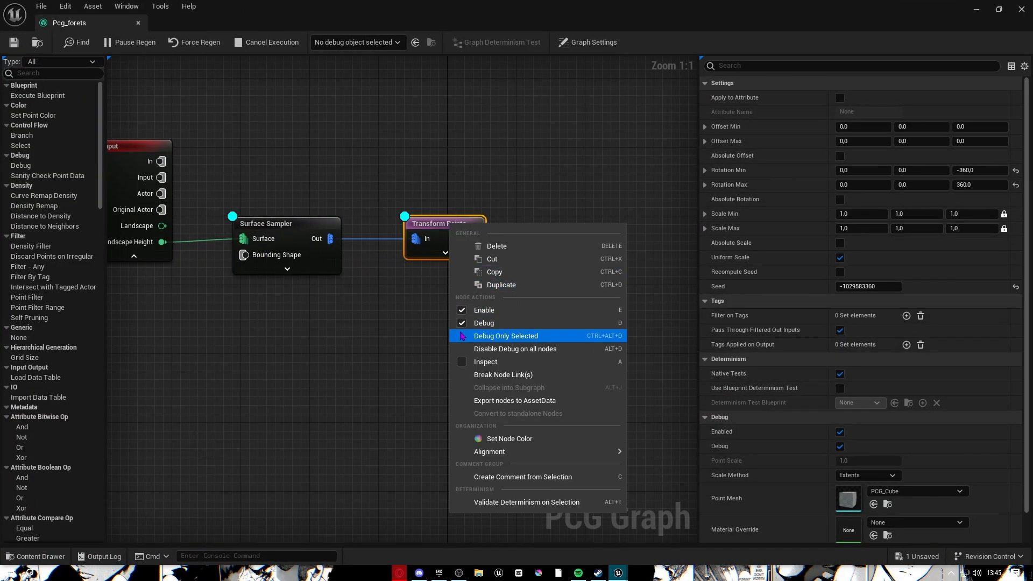
left_click(506, 336)
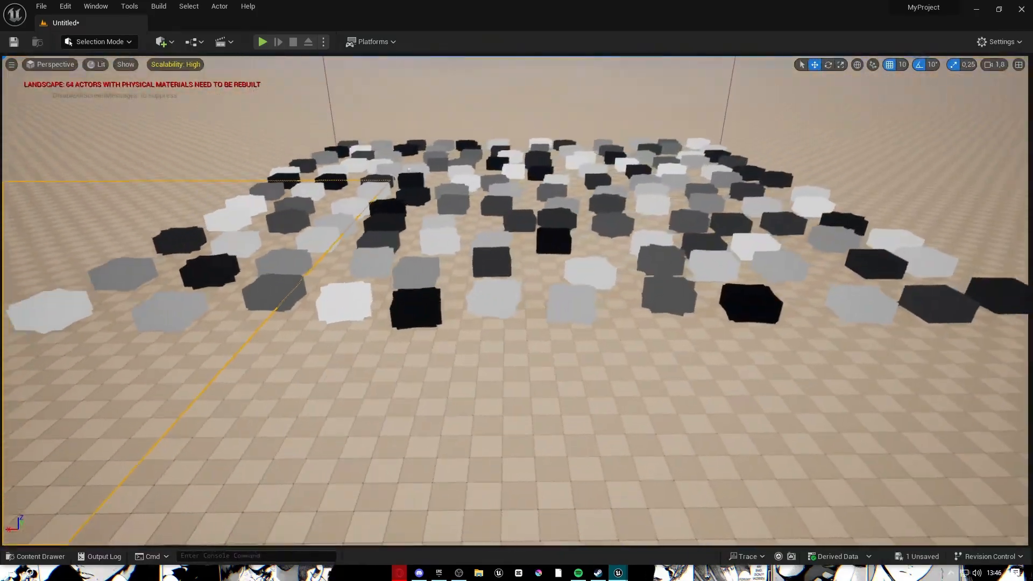
Look across the randomly rotated cubes in the level, then return to the graph editor.
right_click_drag(515, 300, 511, 271)
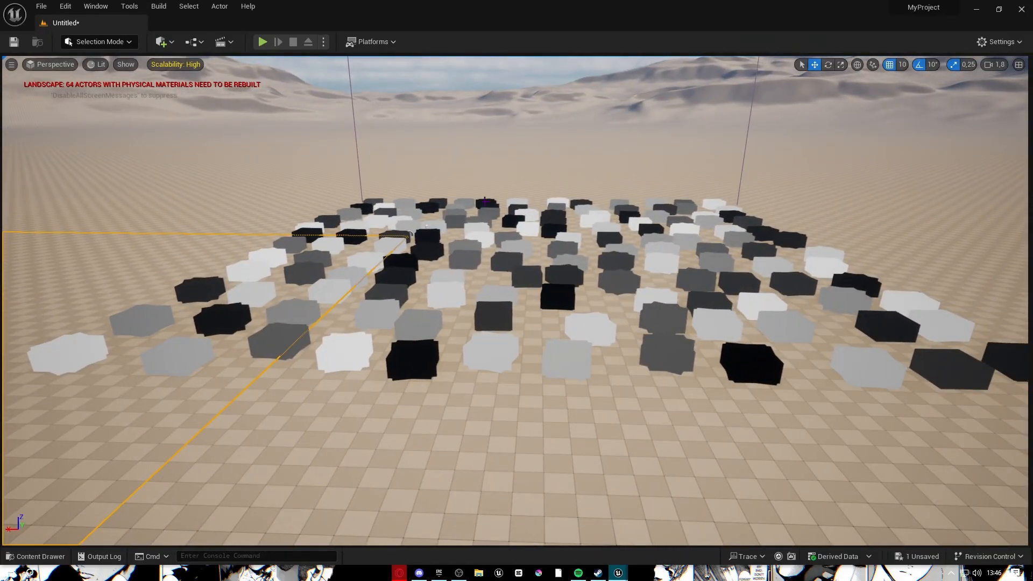
mouse_move(618, 572)
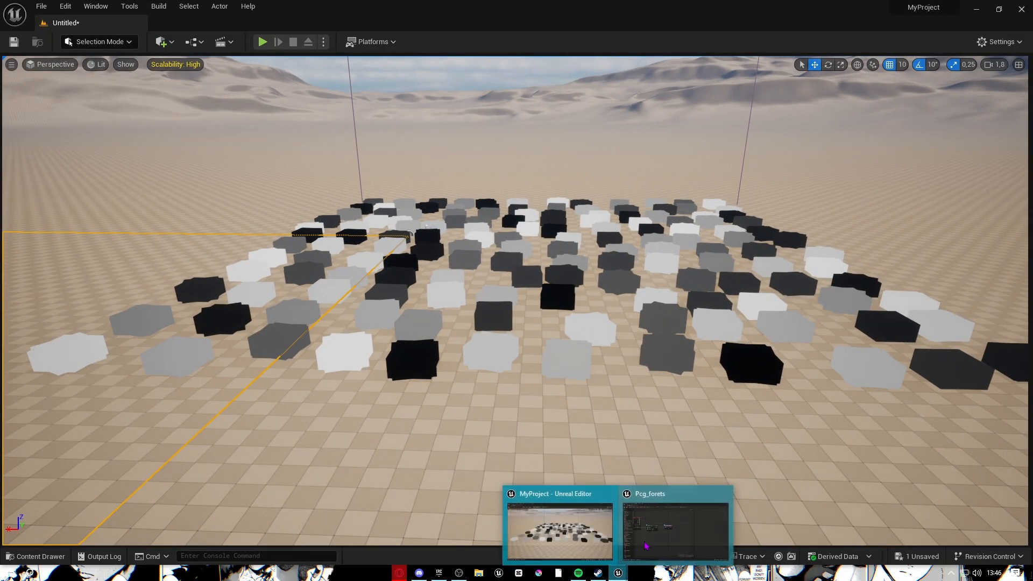
left_click(646, 546)
Set Transform Points' Offset Min X and Offset Max X to 10.
left_click(460, 231)
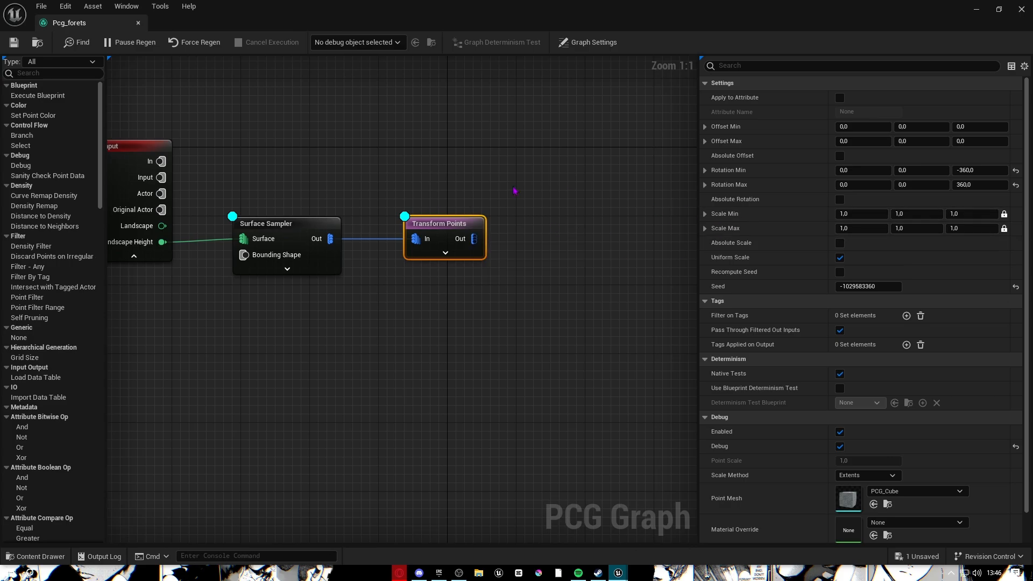
left_click(857, 127)
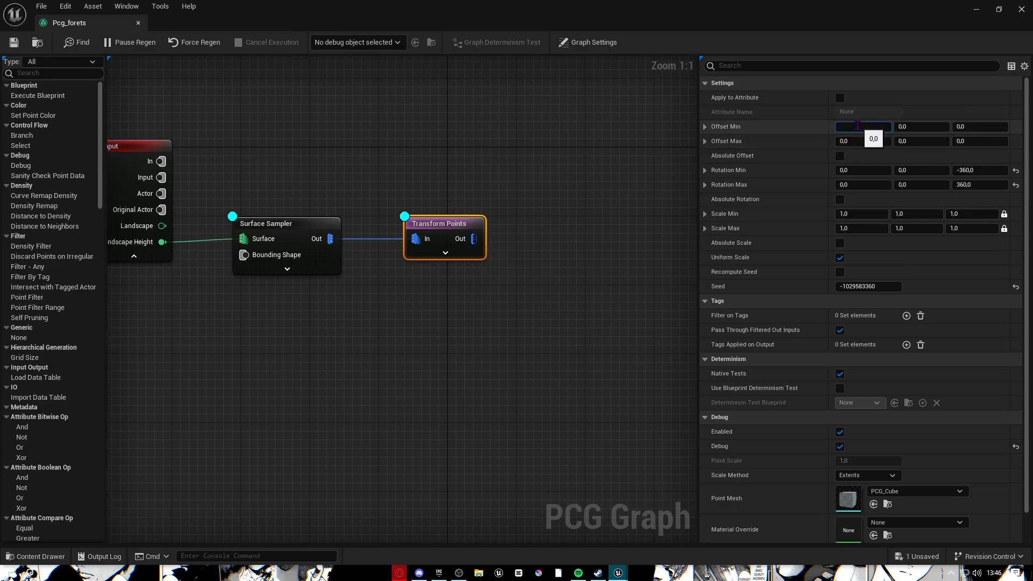
type("10")
key("Return")
left_click(858, 140)
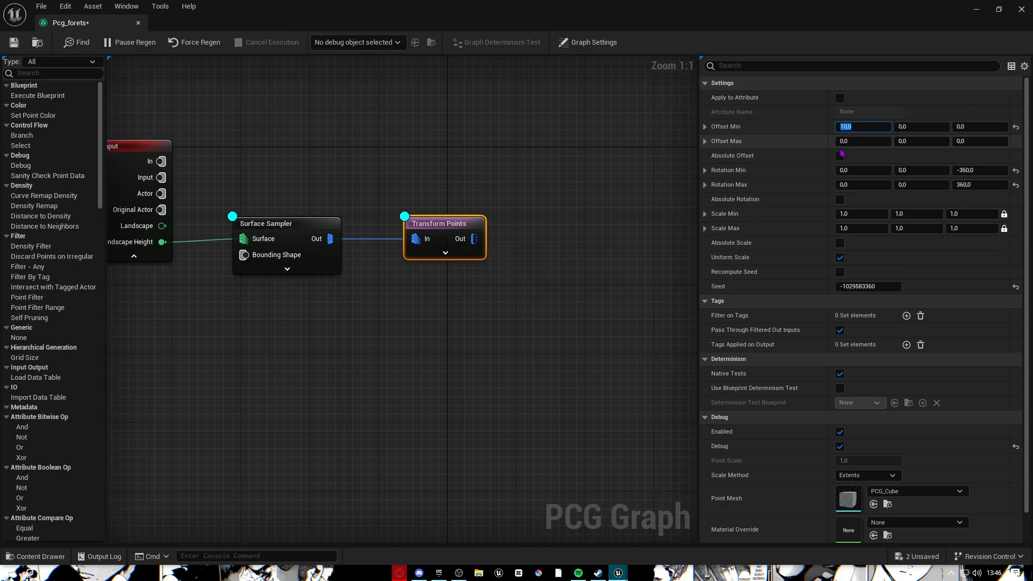
type("10")
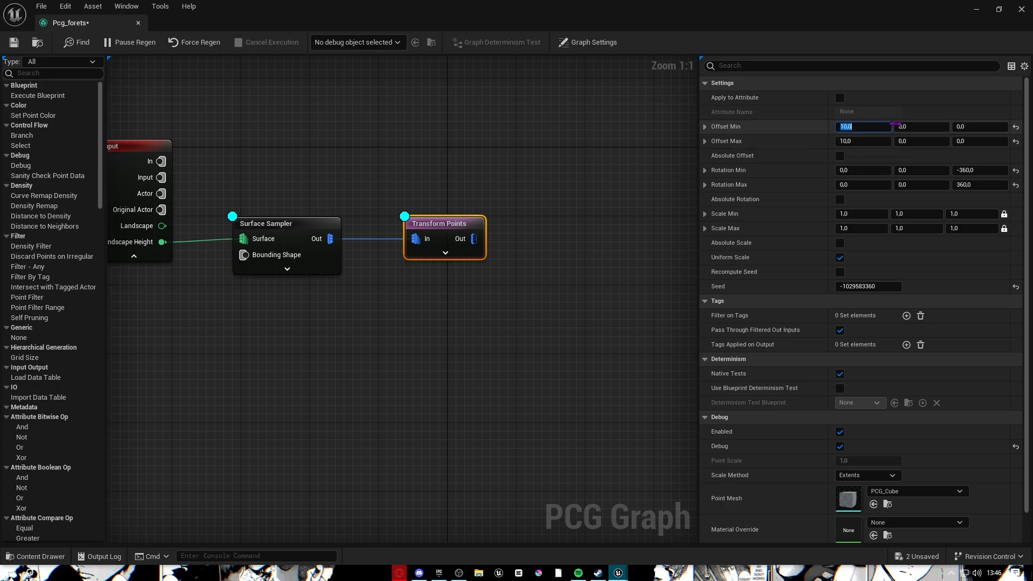
Set Offset Min Y and Offset Max Y to 10.
left_click(916, 126)
type("19")
key("BackSpace")
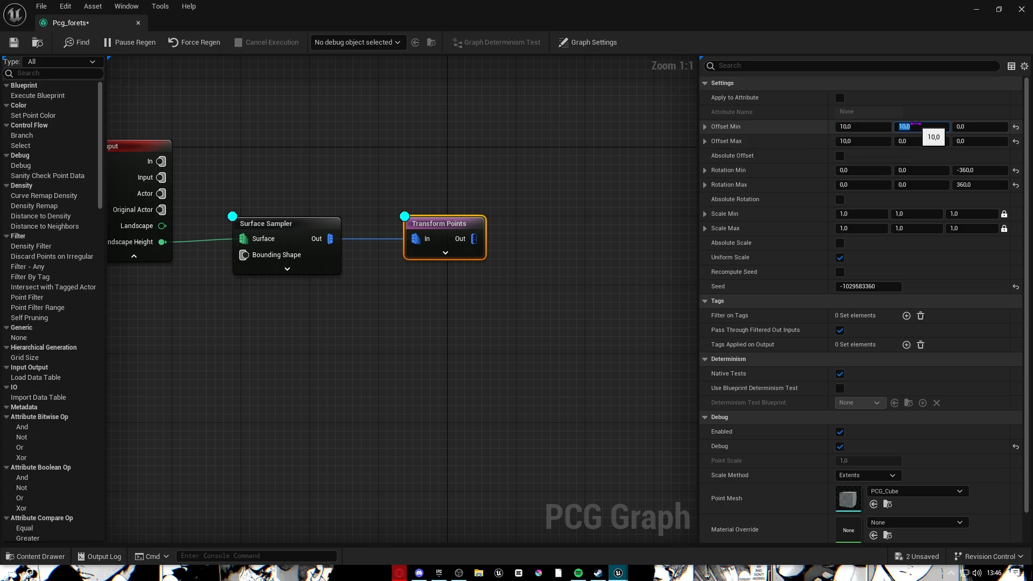
type("0")
left_click(940, 141)
type("10")
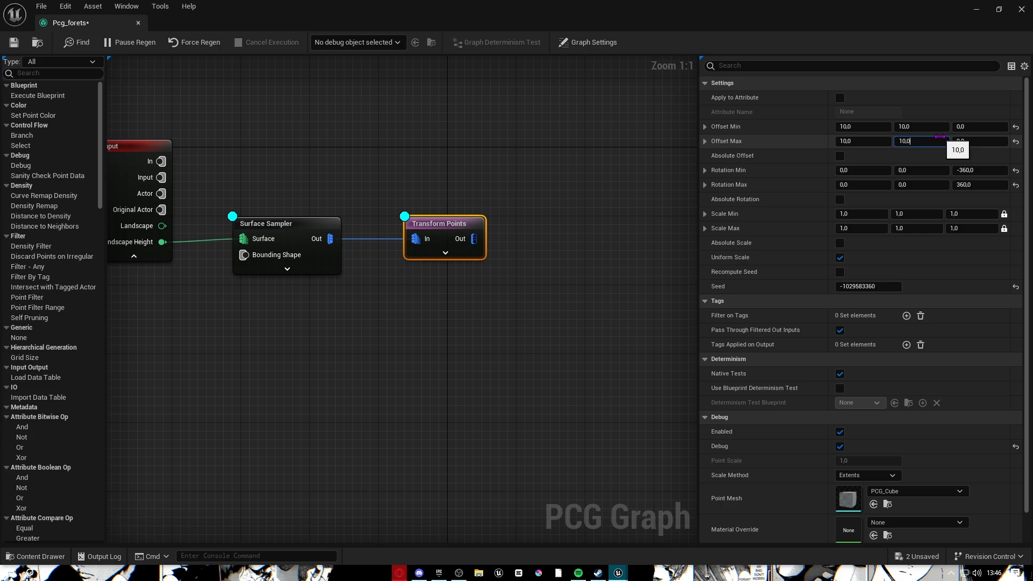
Set Offset Min Z and Offset Max Z to -10 and save the graph.
left_click(983, 126)
type("-10")
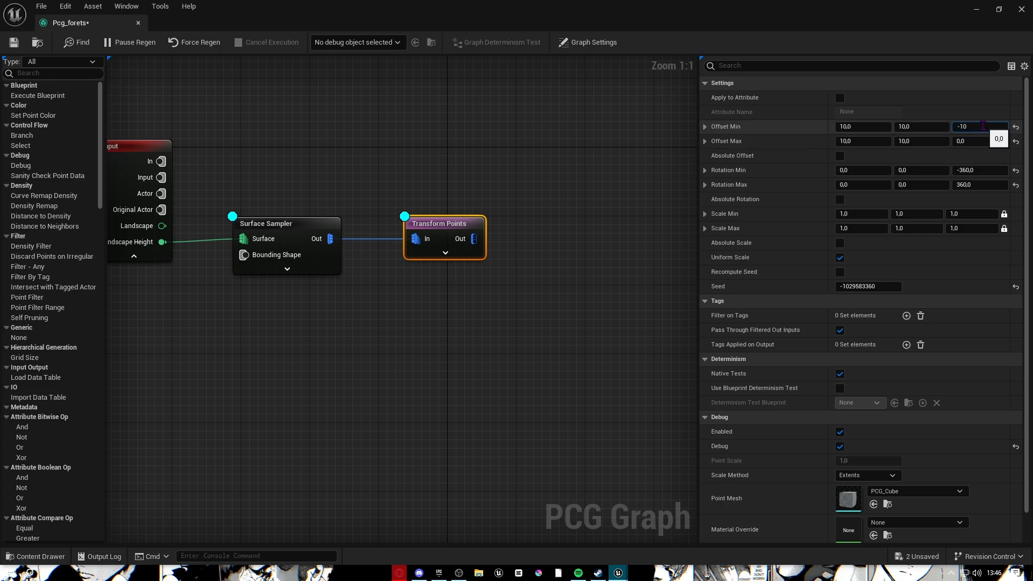
left_click(971, 141)
key("BackSpace")
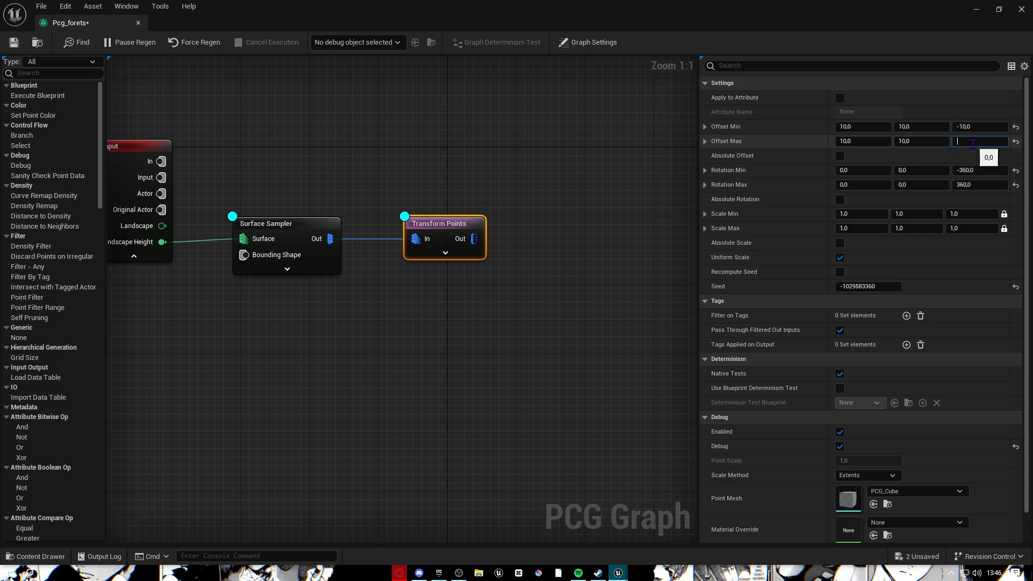
type("-109,0")
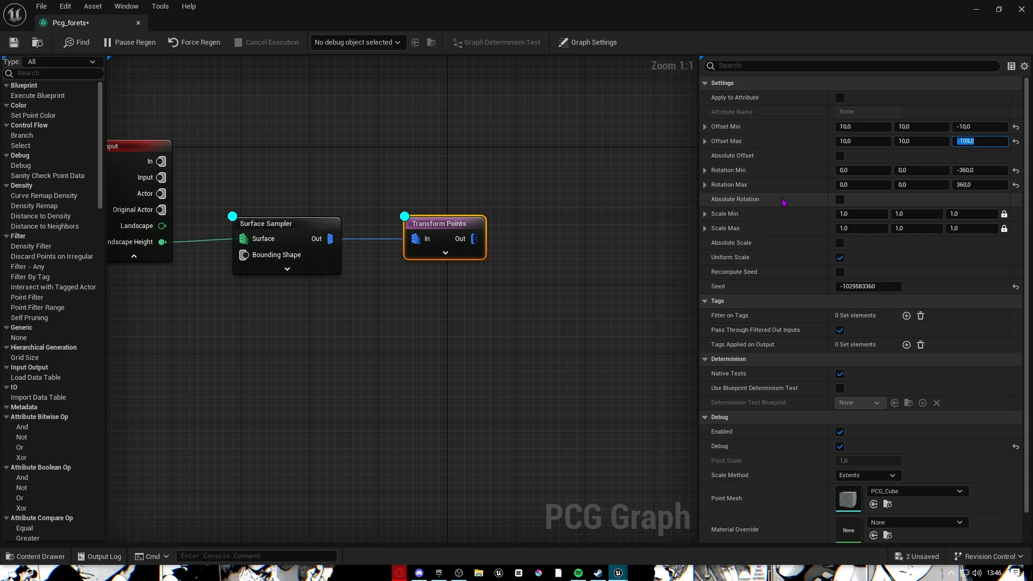
key("BackSpace")
key("BackSpace")
type("-10")
key("ctrl+s")
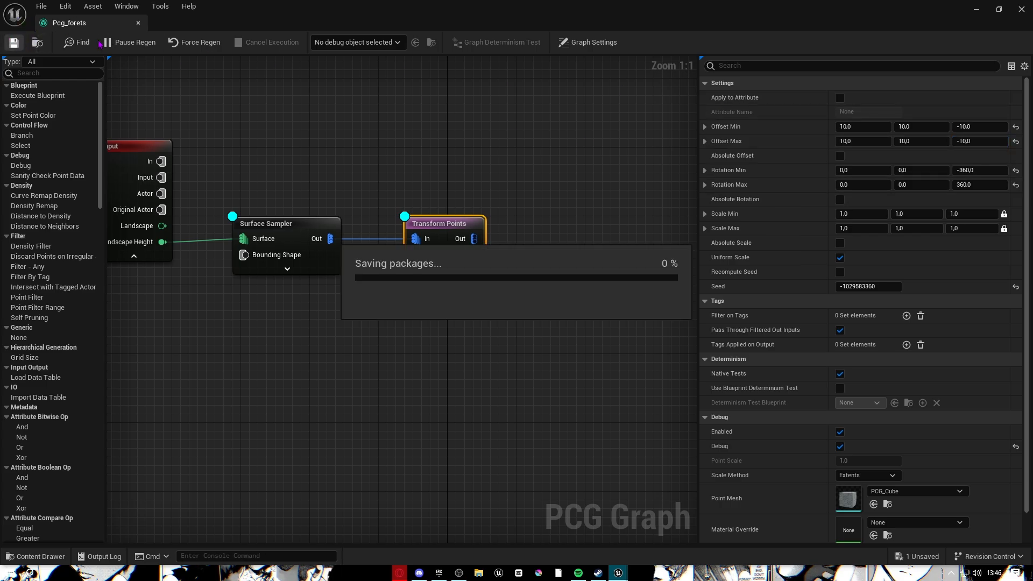
Drag the PCG volume and its scattered cubes far along X onto a dune slope.
left_click(977, 9)
key("d")
right_click_drag(538, 269, 386, 240)
key("s")
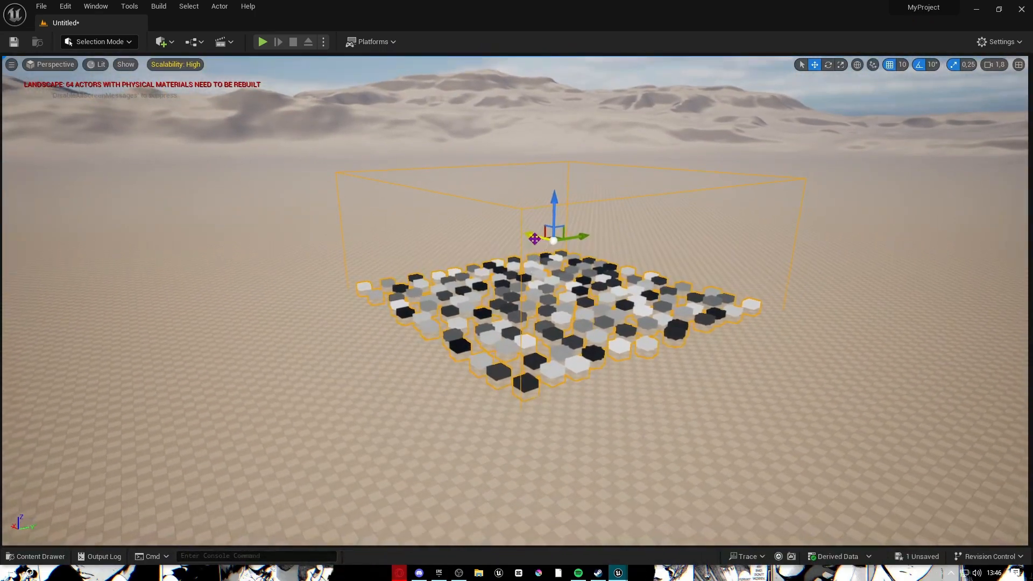
left_click_drag(535, 238, 150, 136)
right_click_drag(150, 136, 80, 91)
scroll(151, 136, "up", 5)
key("w")
key("s")
right_click_drag(505, 148, 525, 199)
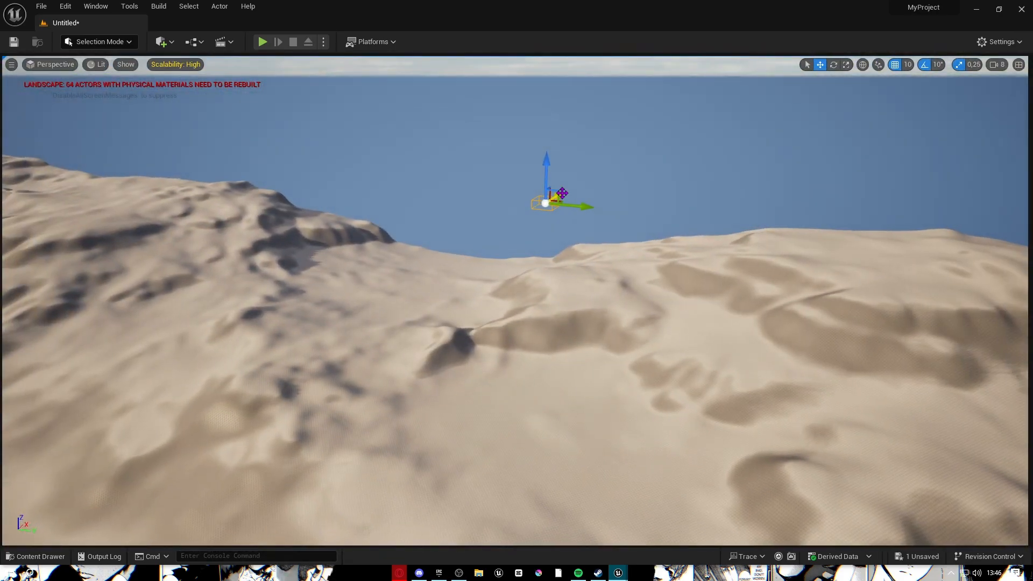
left_click_drag(383, 350, 290, 382)
Fly the viewport camera around the dunes to inspect the relocated cubes.
right_click_drag(290, 382, 233, 437)
key("w")
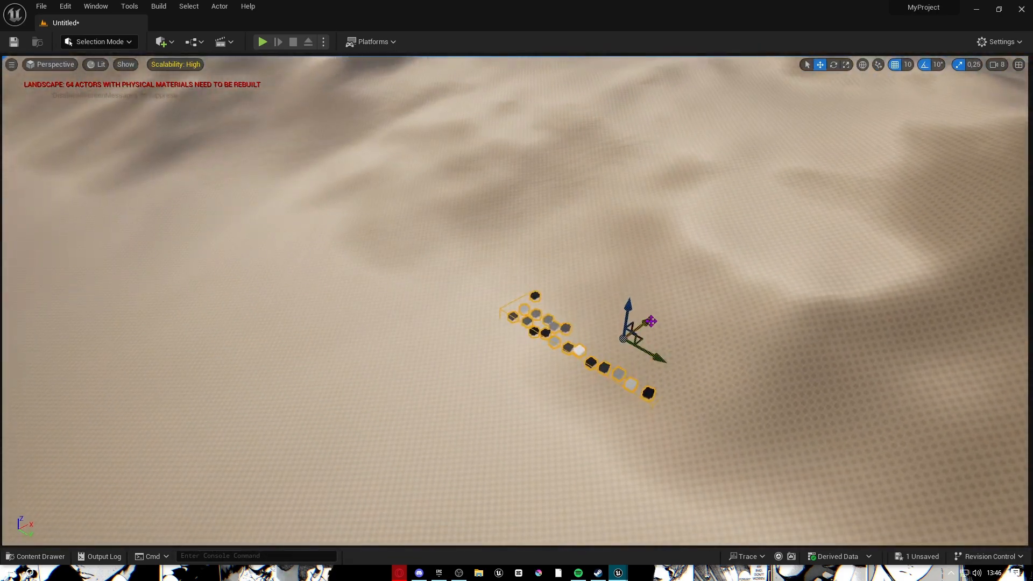
key("w")
right_click_drag(575, 349, 492, 269)
key("s")
scroll(575, 350, "down", 3)
key("w")
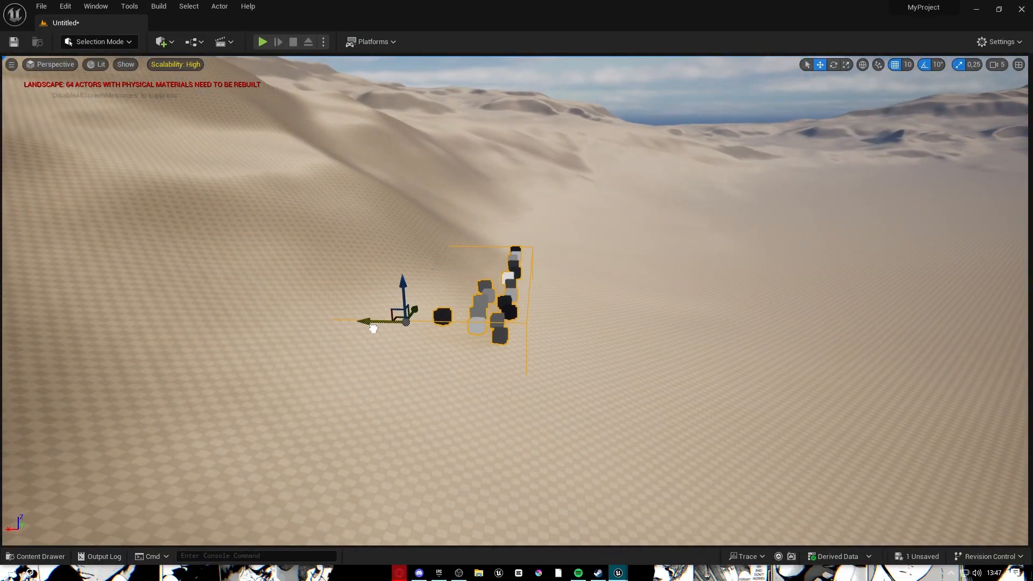
key("w")
right_click_drag(650, 373, 667, 431)
key("a")
key("w")
key("s")
key("s")
key("w")
key("s")
key("w")
key("w")
key("s")
key("s")
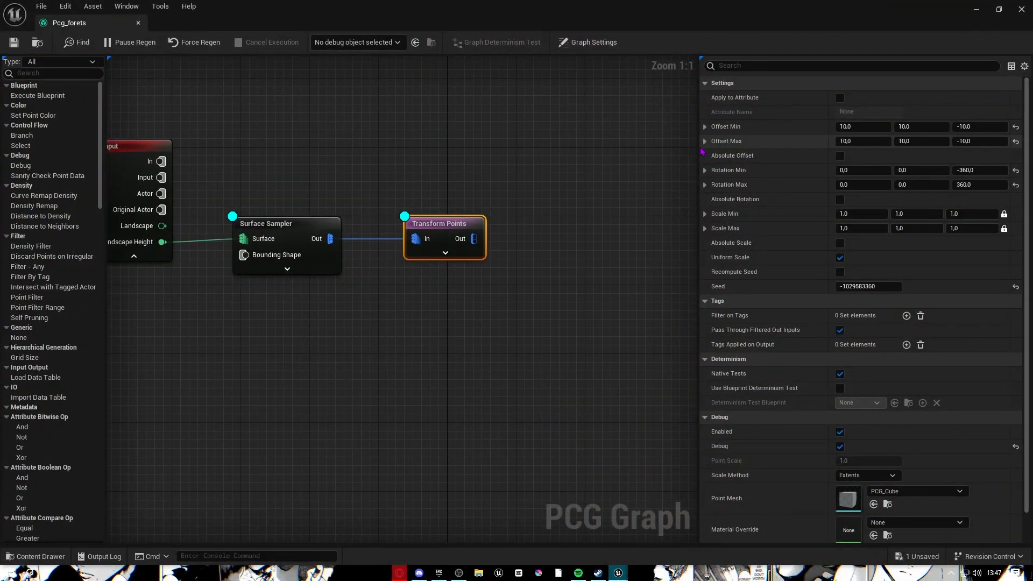
Hide the node settings panel and shift the Output node right to make room.
left_click_drag(699, 146, 1029, 162)
right_click_drag(692, 313, 598, 338)
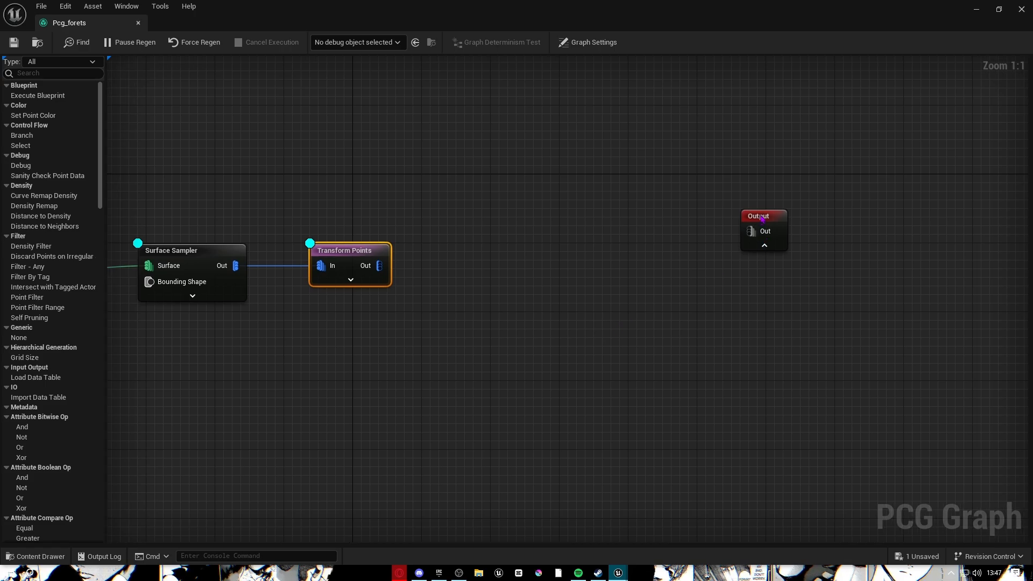
left_click_drag(762, 216, 840, 216)
right_click_drag(455, 237, 608, 218)
Add a Static Mesh Spawner wired from Transform Points' Out pin and align it.
left_click_drag(531, 246, 673, 251)
type("s")
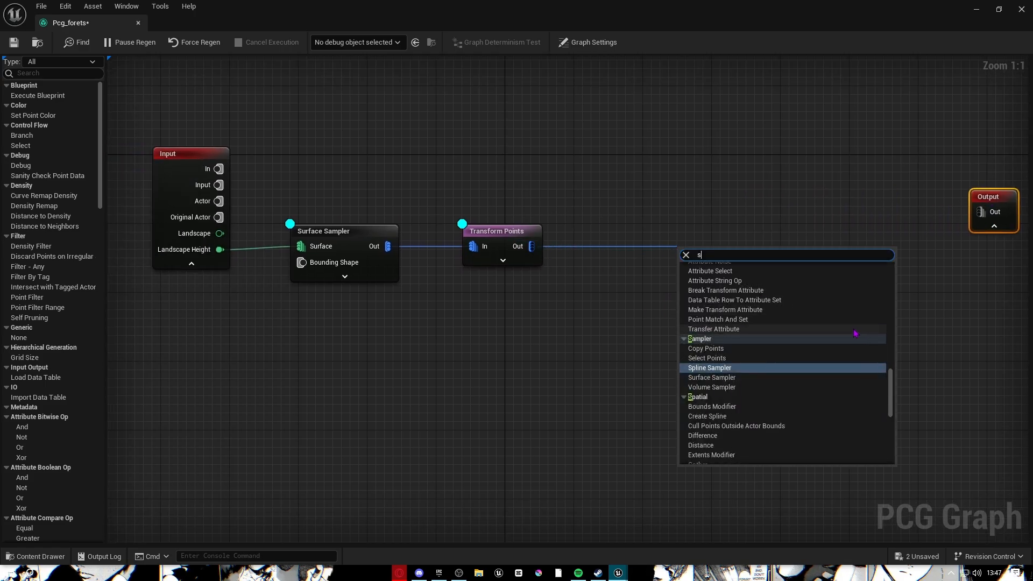
type("t")
left_click(763, 367)
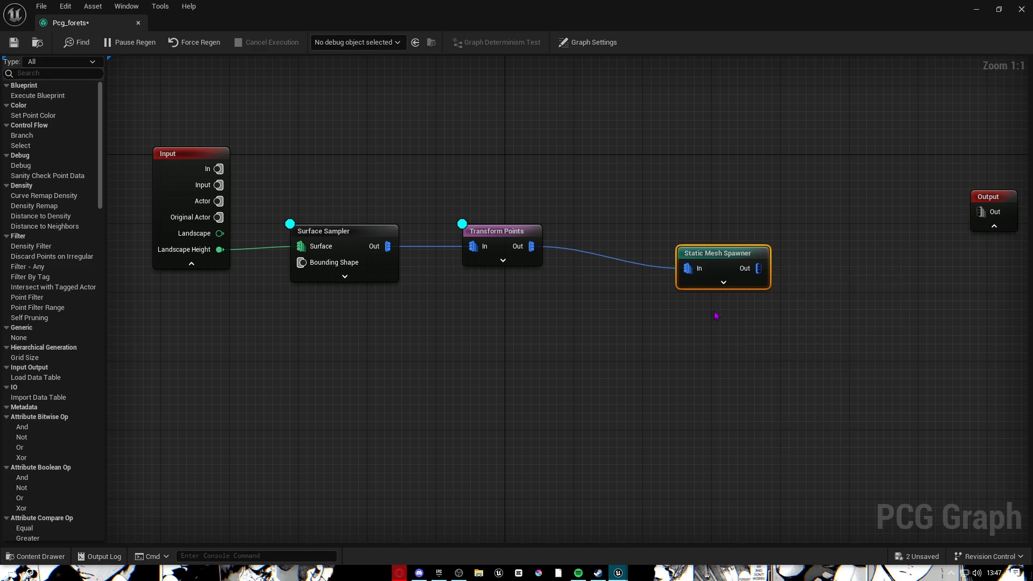
left_click_drag(720, 254, 698, 238)
left_click(717, 247)
Line the Output node up after the spawner and restore the settings panel.
left_click_drag(989, 197, 877, 143)
right_click_drag(749, 339, 806, 341)
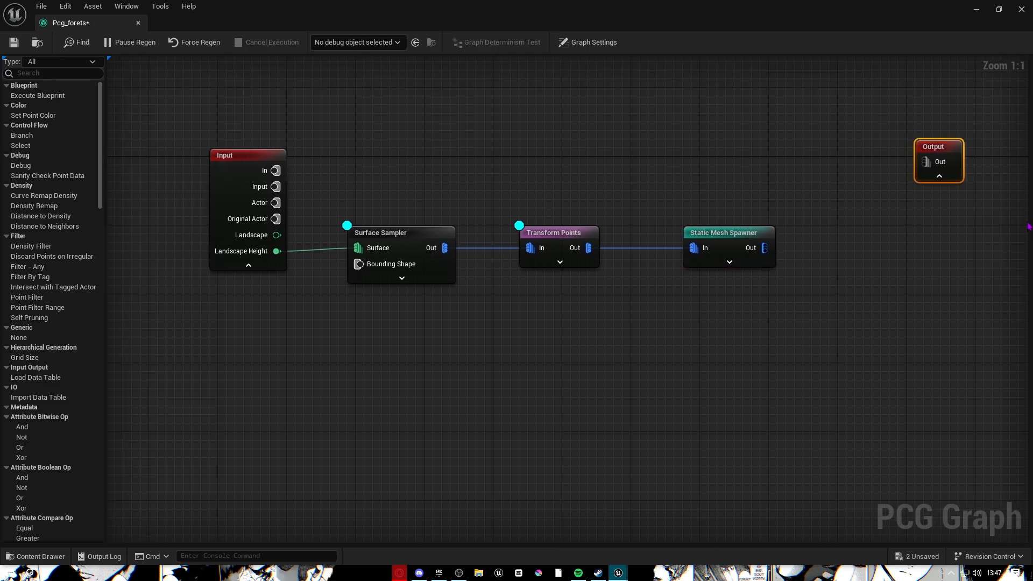
left_click_drag(1030, 220, 802, 236)
right_click_drag(788, 228, 567, 212)
right_click_drag(708, 340, 649, 327)
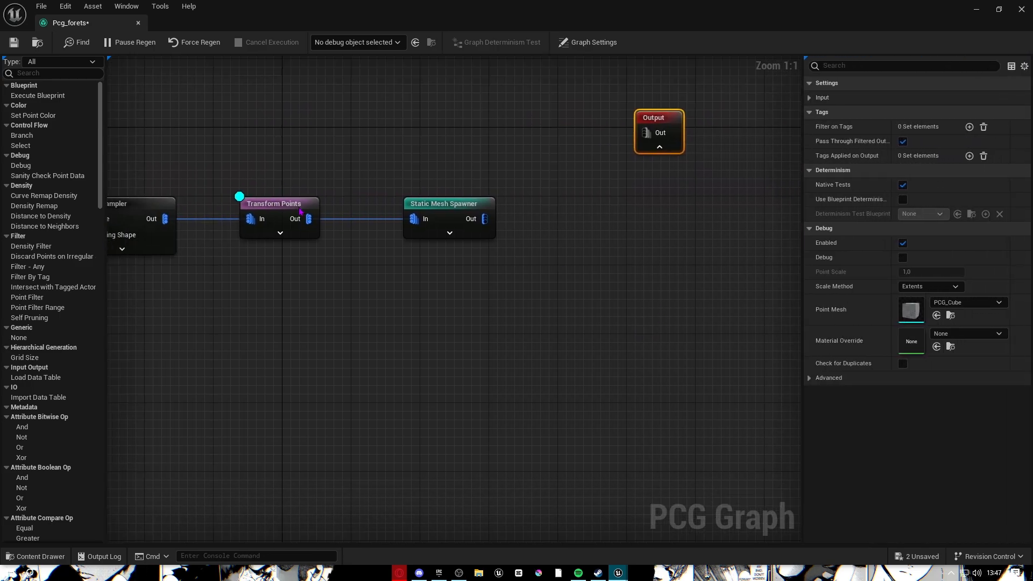
Select the Static Mesh Spawner and add five mesh entries to it.
left_click(436, 215)
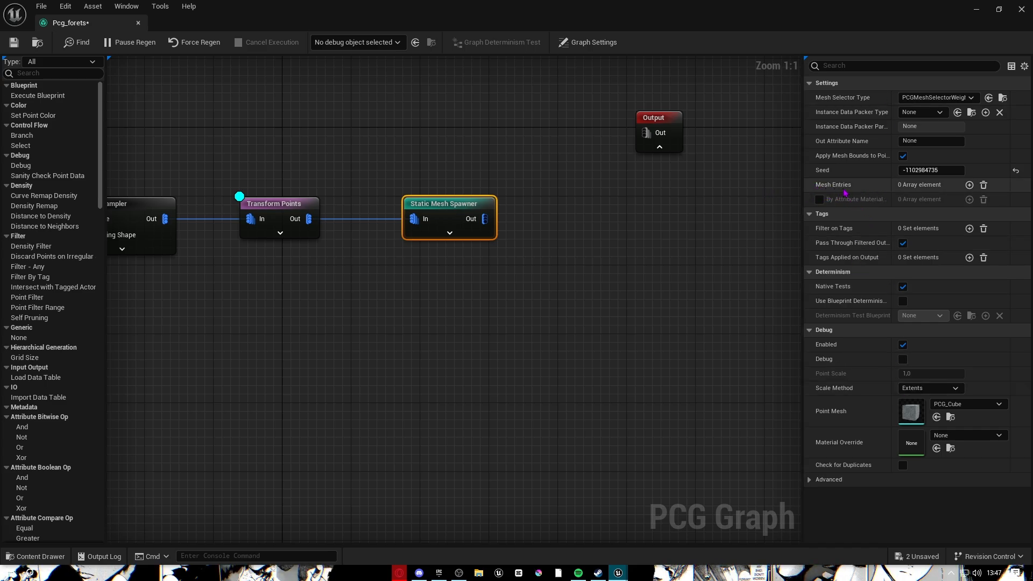
left_click(969, 185)
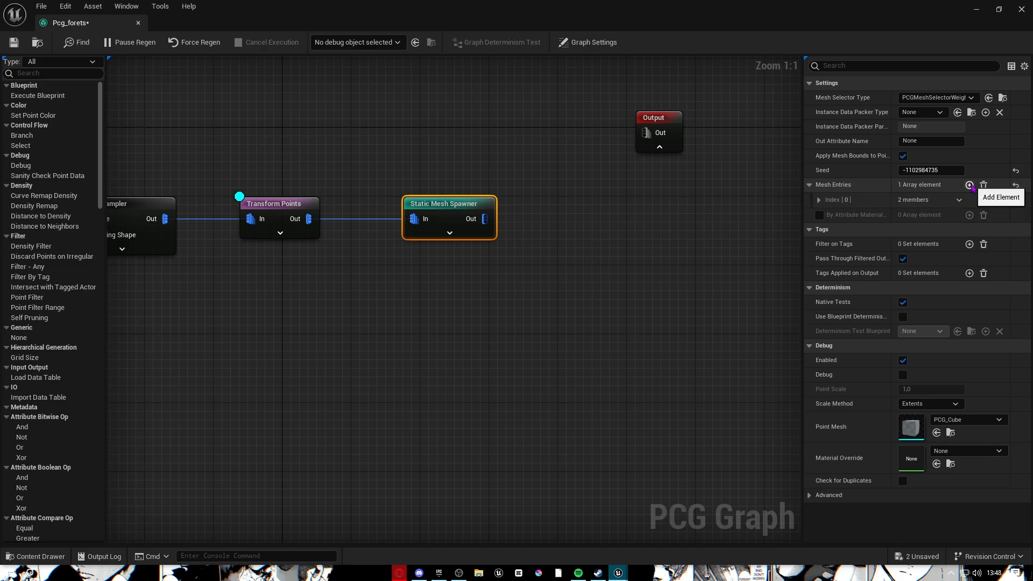
left_click(970, 185)
left_click(969, 185)
left_click(969, 185)
left_click(969, 185)
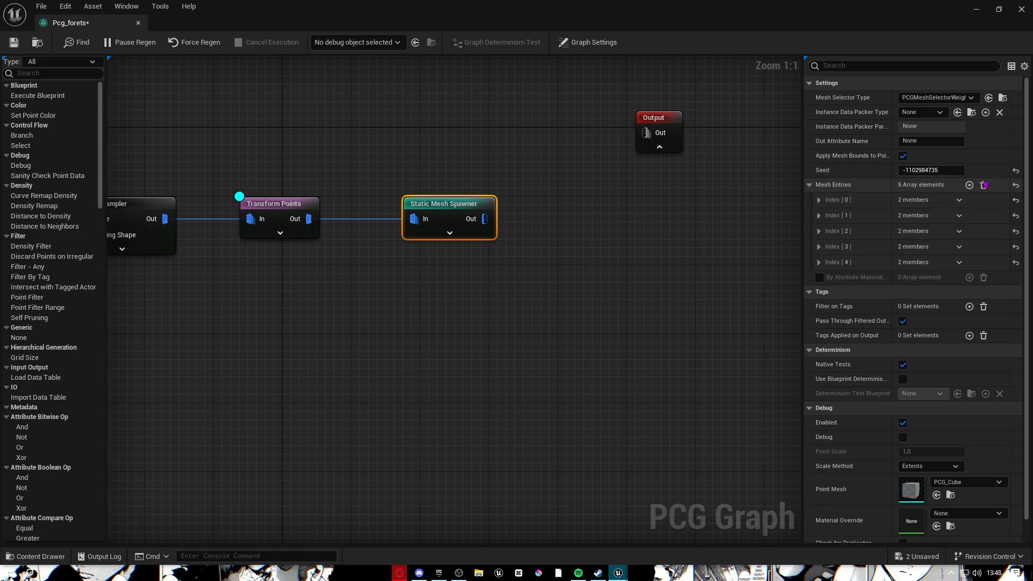
Expand the first mesh entry's descriptor and weight properties.
left_click(838, 199)
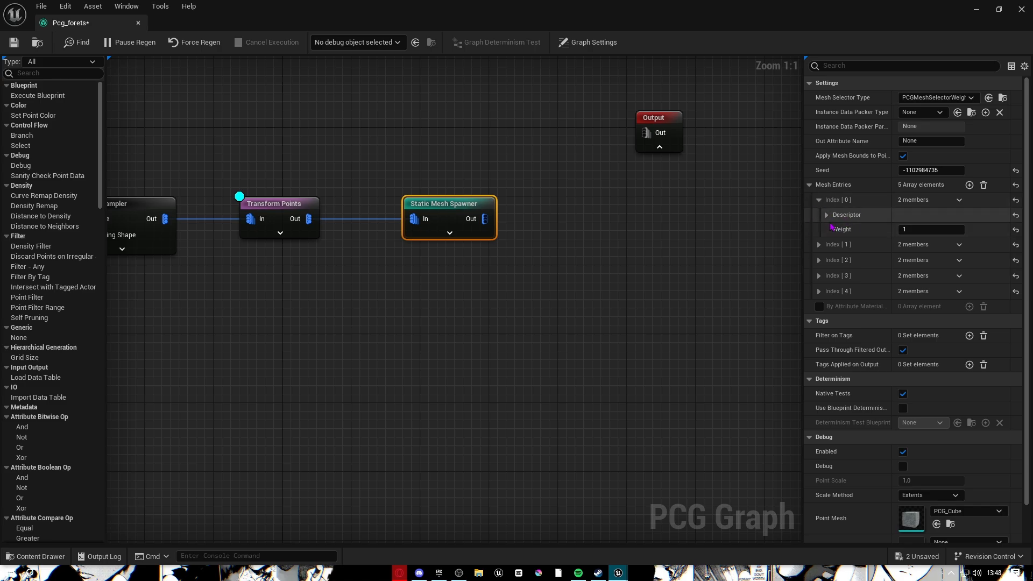
left_click(826, 215)
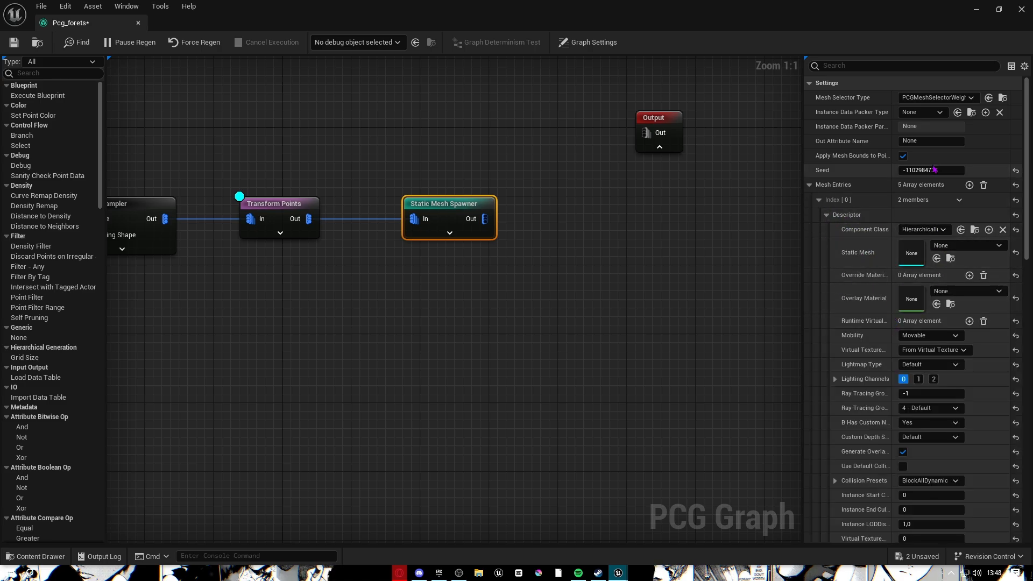
scroll(964, 452, "down", 3)
scroll(861, 424, "up", 3)
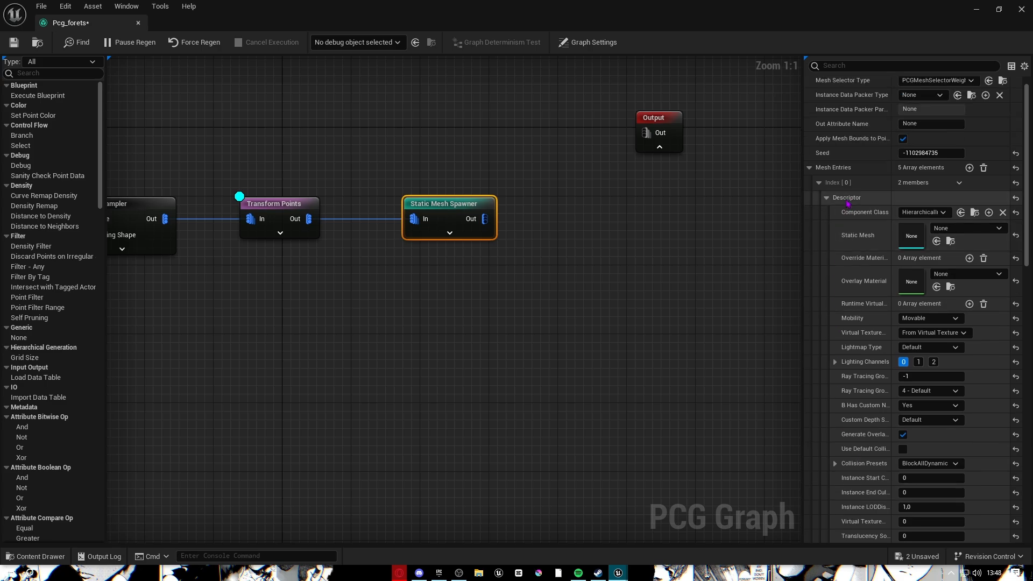
scroll(843, 316, "down", 8)
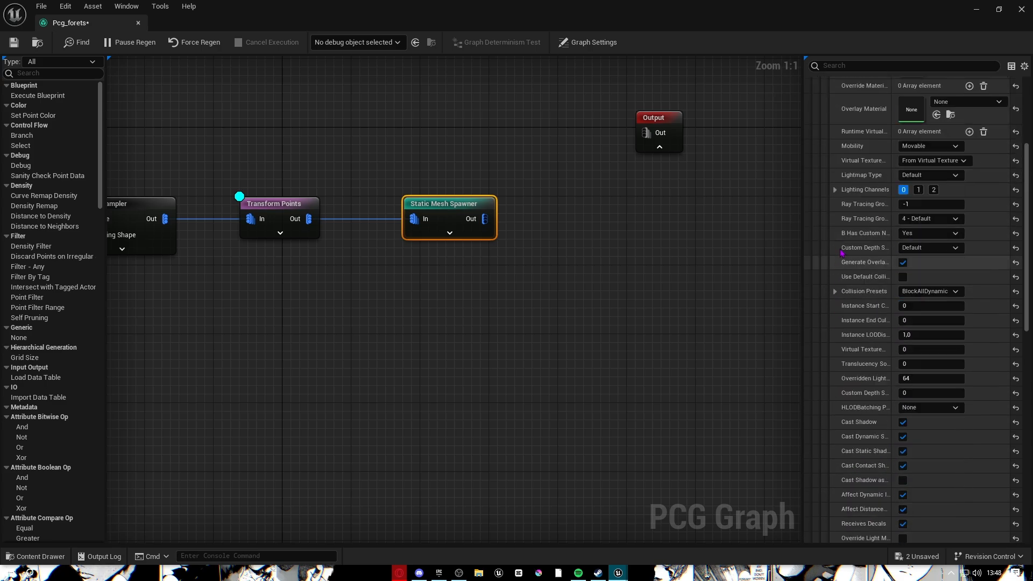
scroll(842, 317, "down", 1)
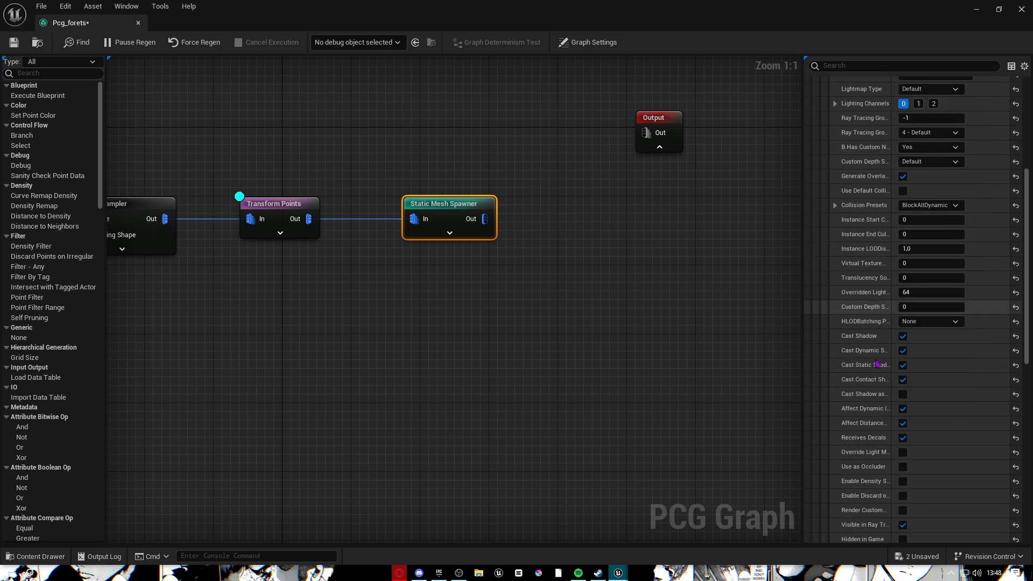
right_click(863, 333)
scroll(862, 333, "up", 8)
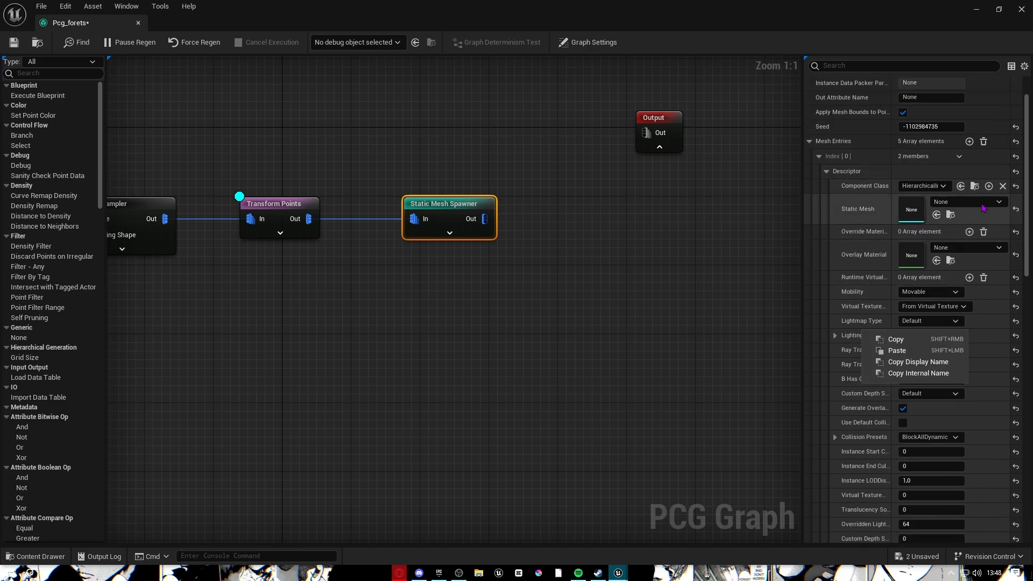
Browse the first entry's static mesh picker, then minimize the PCG graph window.
left_click(918, 214)
left_click(1000, 201)
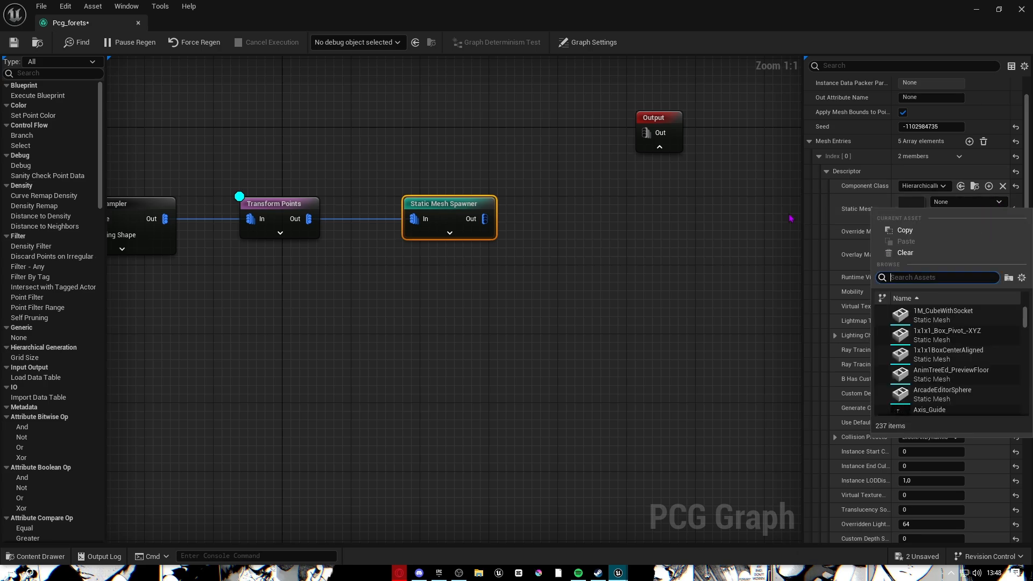
scroll(899, 375, "down", 3)
scroll(899, 375, "down", 5)
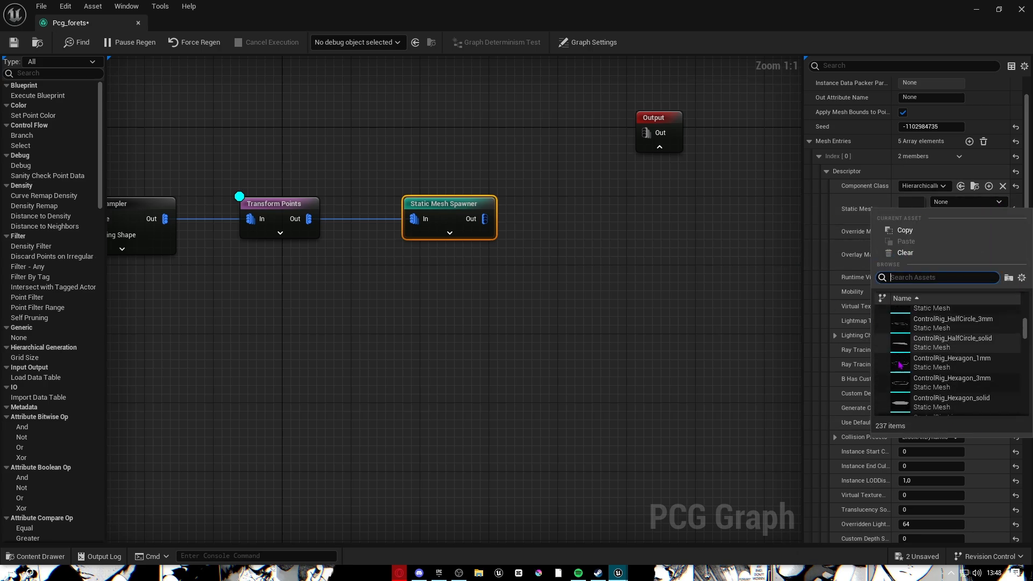
left_click(656, 229)
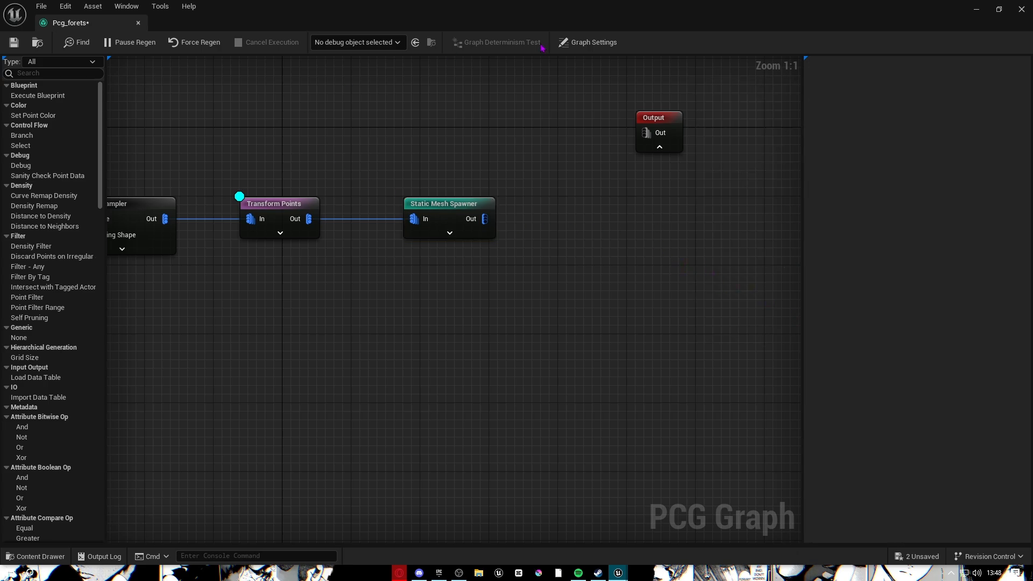
left_click(974, 7)
Open the launcher's Marketplace forest results and filter them to Free assets.
left_click(439, 572)
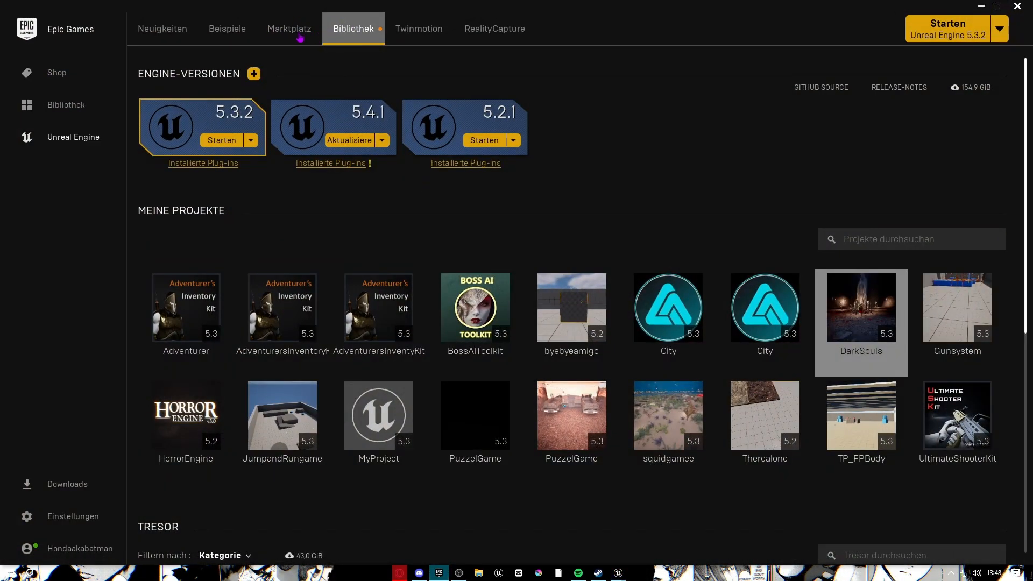
left_click(291, 30)
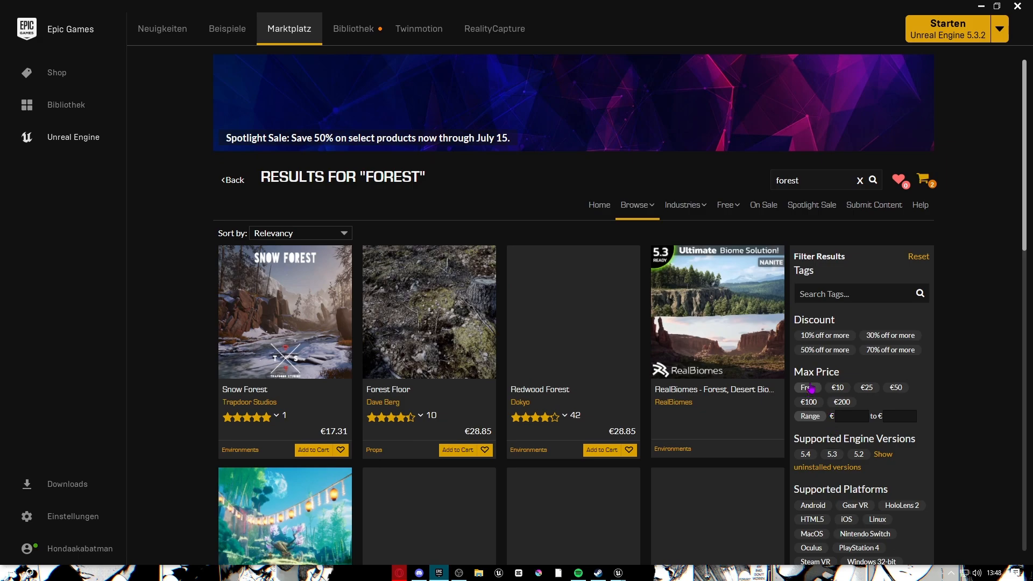
left_click(807, 388)
scroll(330, 285, "down", 4)
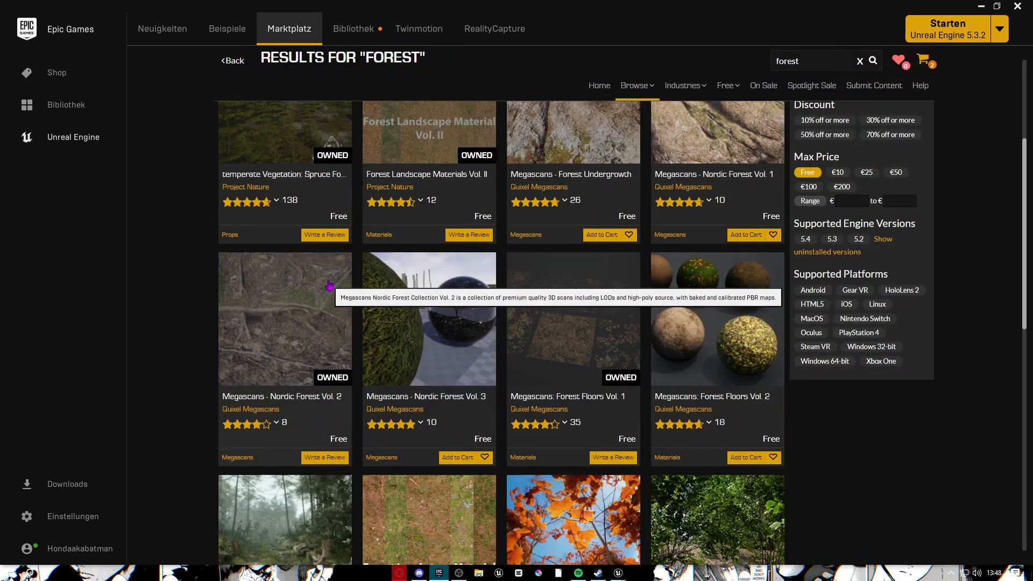
scroll(330, 285, "up", 2)
scroll(368, 361, "down", 7)
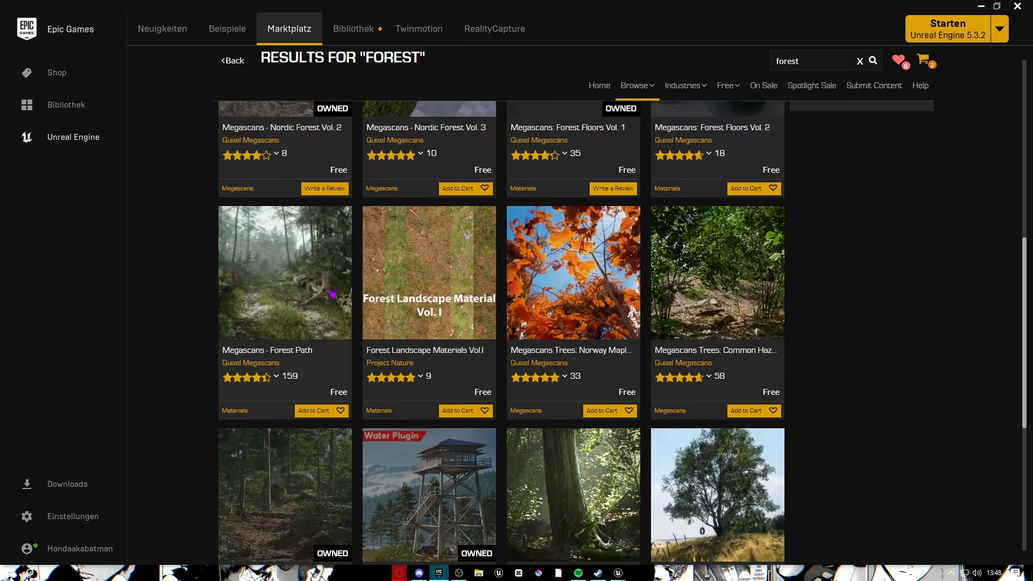
scroll(648, 376, "down", 5)
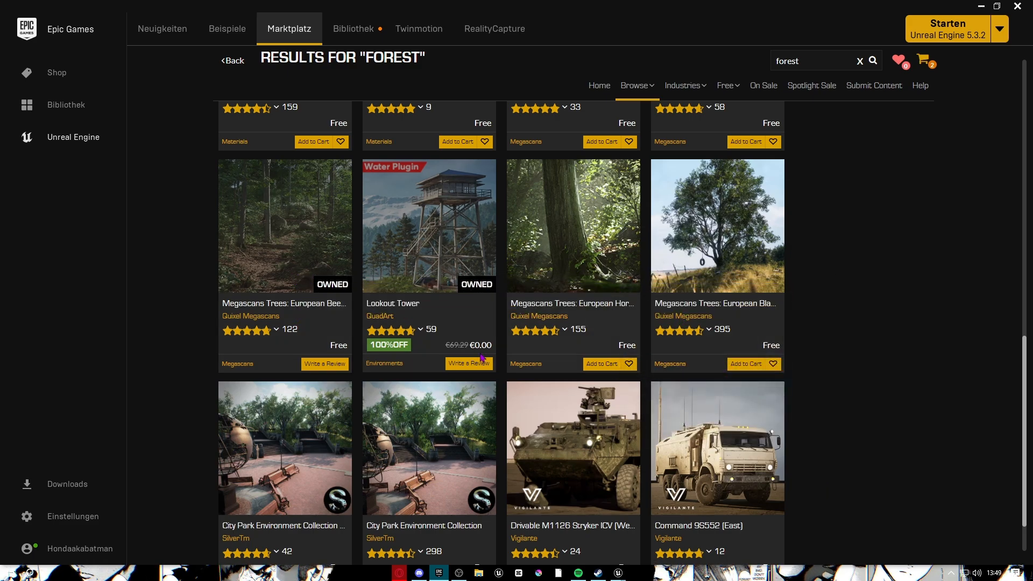
scroll(634, 355, "down", 1)
scroll(593, 391, "up", 3)
scroll(629, 288, "up", 7)
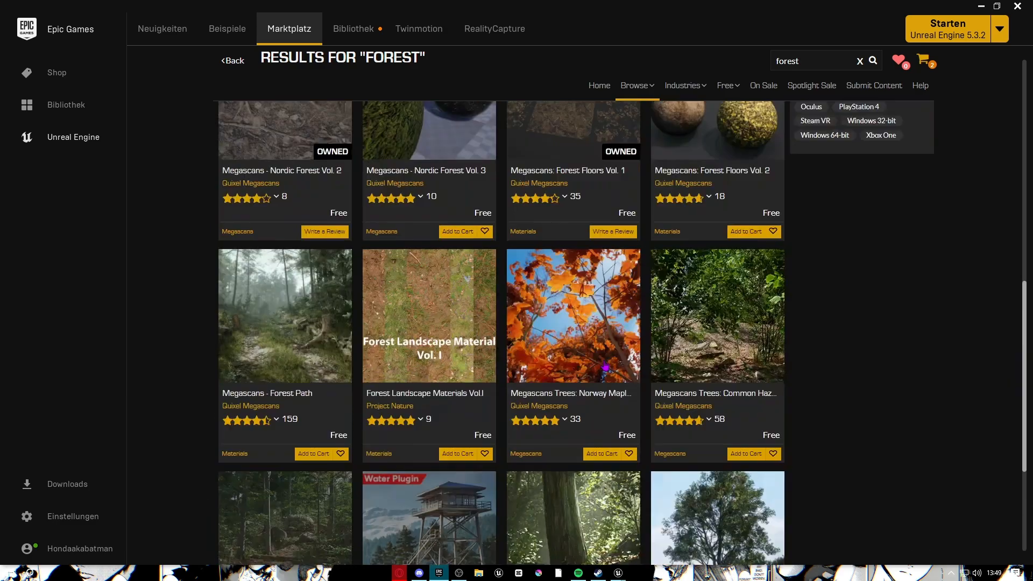
scroll(591, 323, "down", 8)
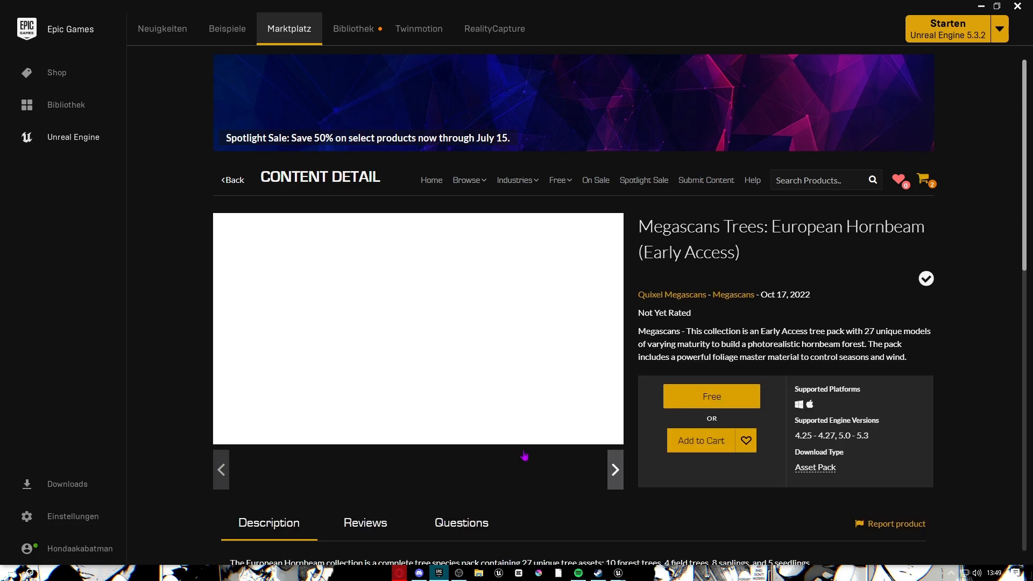
scroll(484, 430, "down", 1)
Look through the Megascans Trees: European Hornbeam previews and claim the pack for free.
left_click(495, 416)
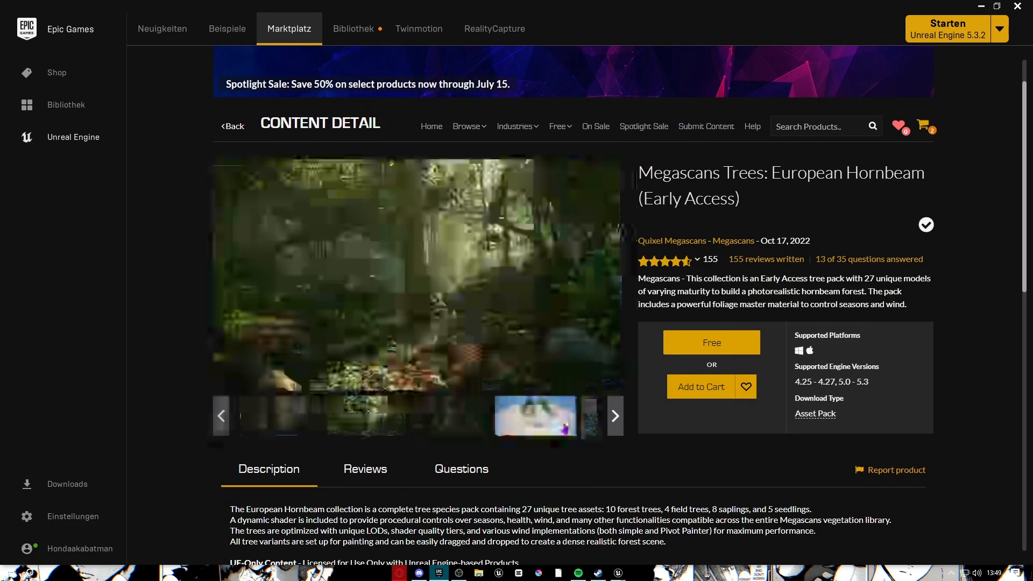
left_click(613, 428)
left_click(614, 416)
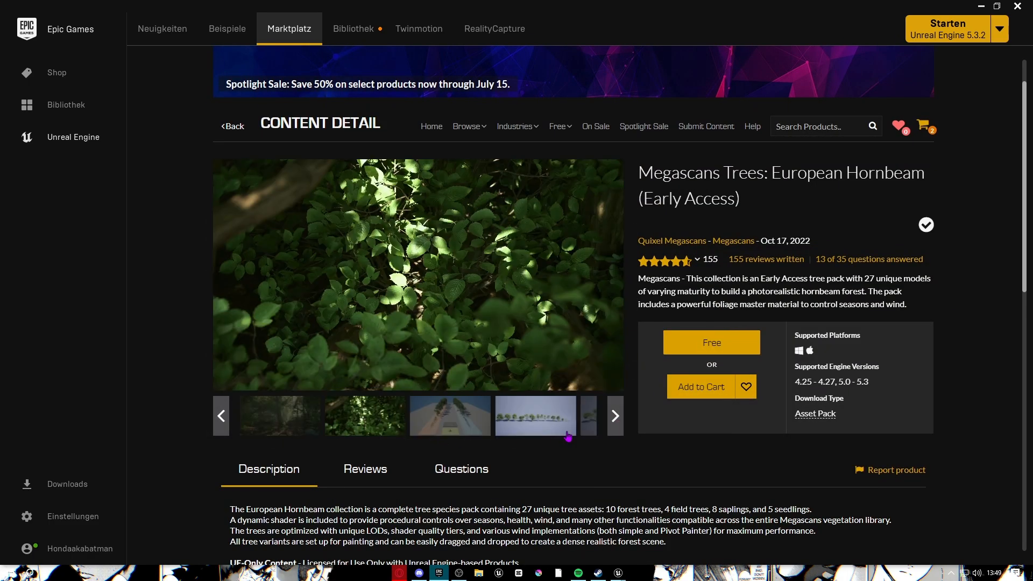
left_click(524, 429)
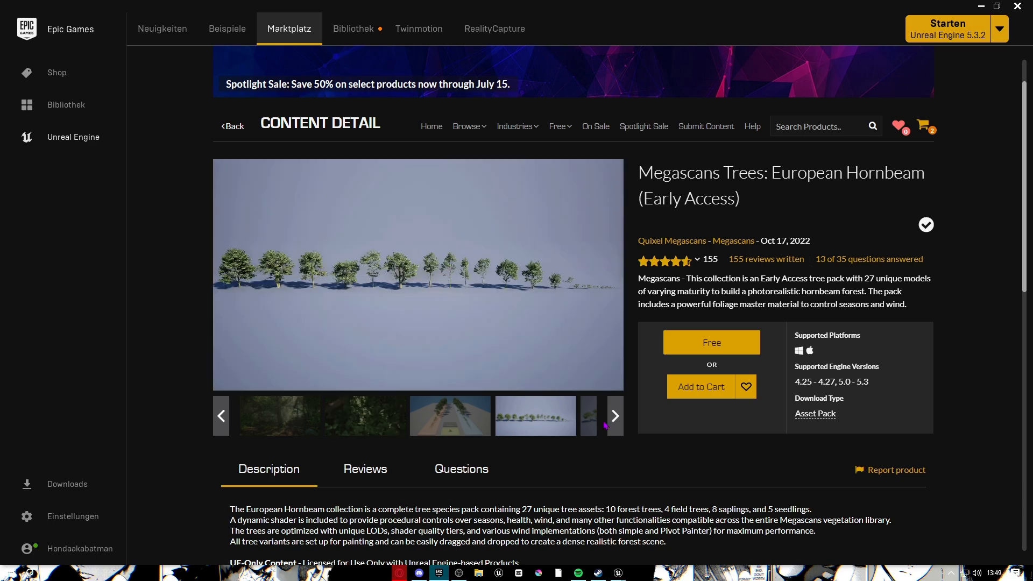
left_click(732, 346)
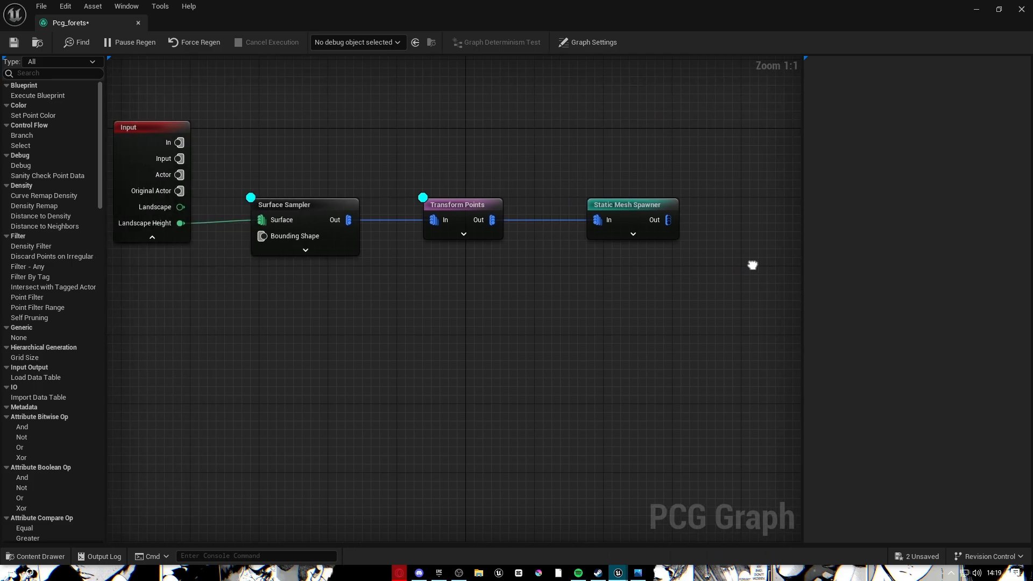
Peek at the Content Drawer, then select the Static Mesh Spawner node.
right_click_drag(752, 265, 698, 275)
key("ctrl+space")
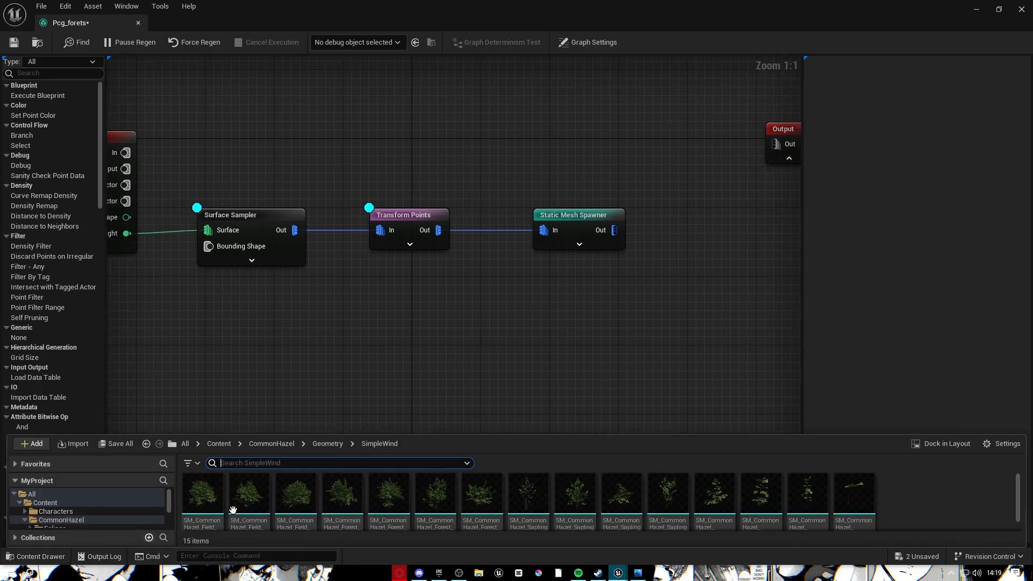
left_click_drag(347, 434, 364, 168)
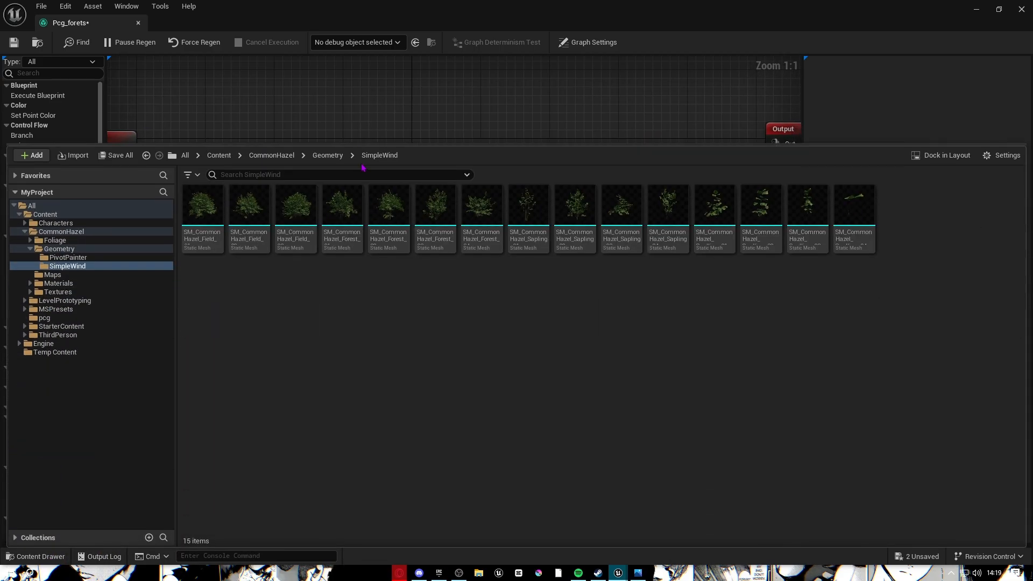
key("alt+Left")
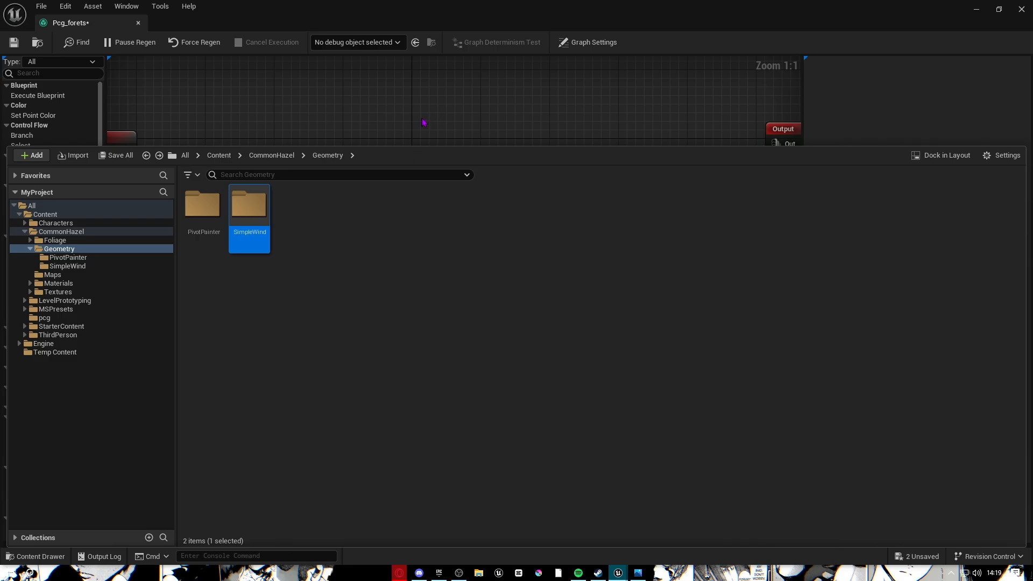
right_click_drag(425, 117, 384, 126)
left_click(530, 250)
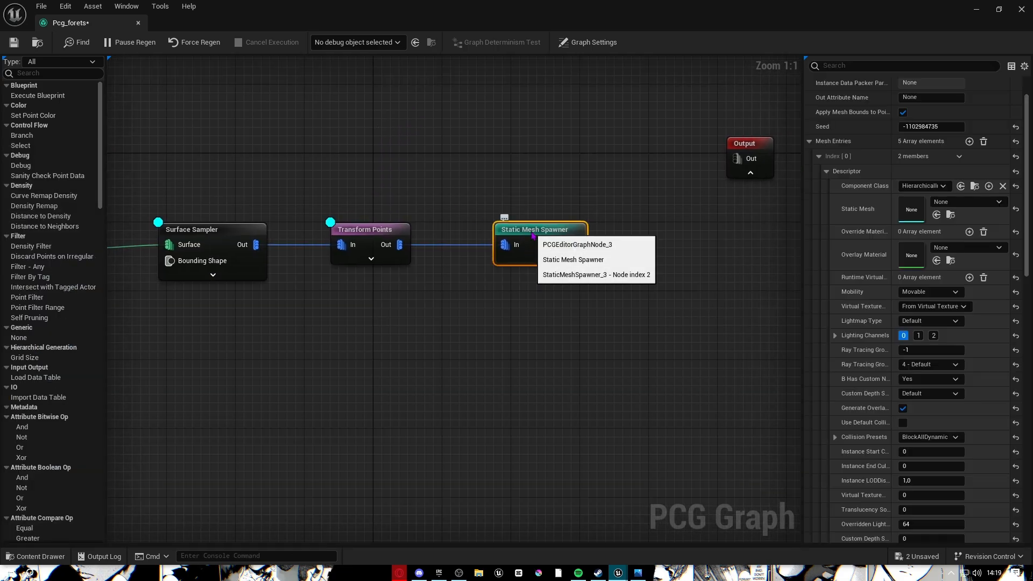
right_click_drag(660, 278, 574, 246)
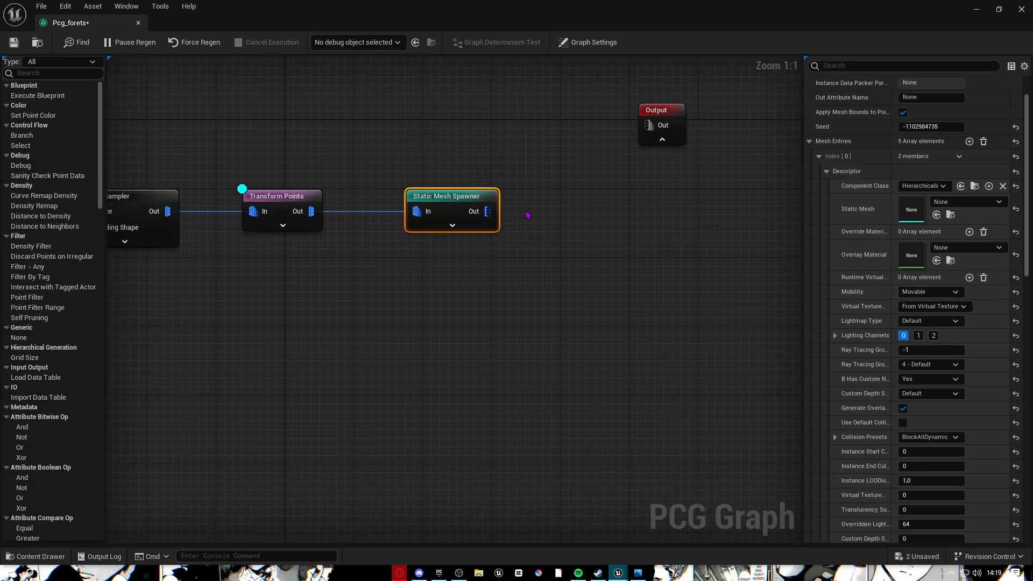
Explore CommonHazel's Geometry, Maps and Materials folders in the Content Drawer.
left_click(35, 556)
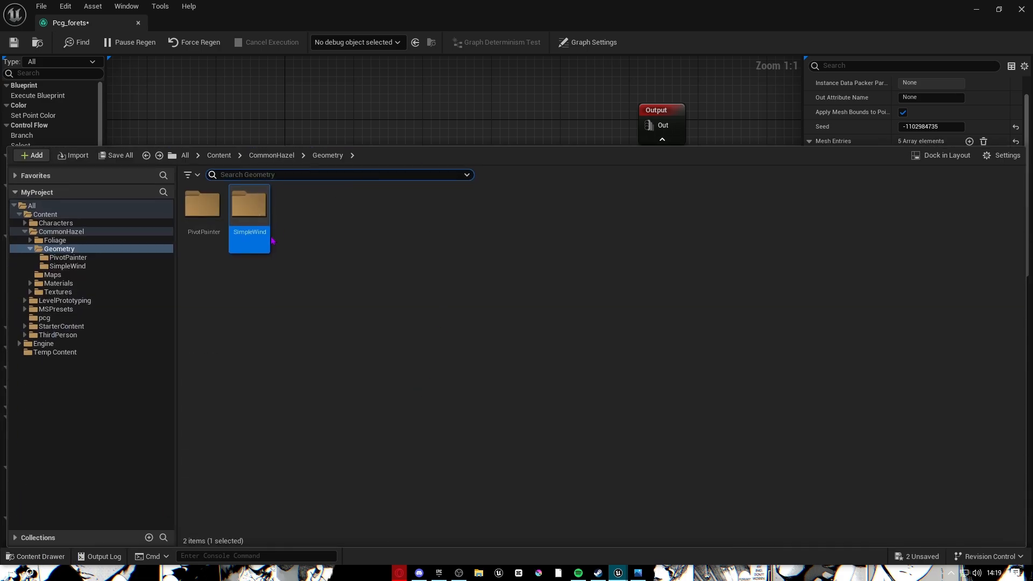
left_click(70, 232)
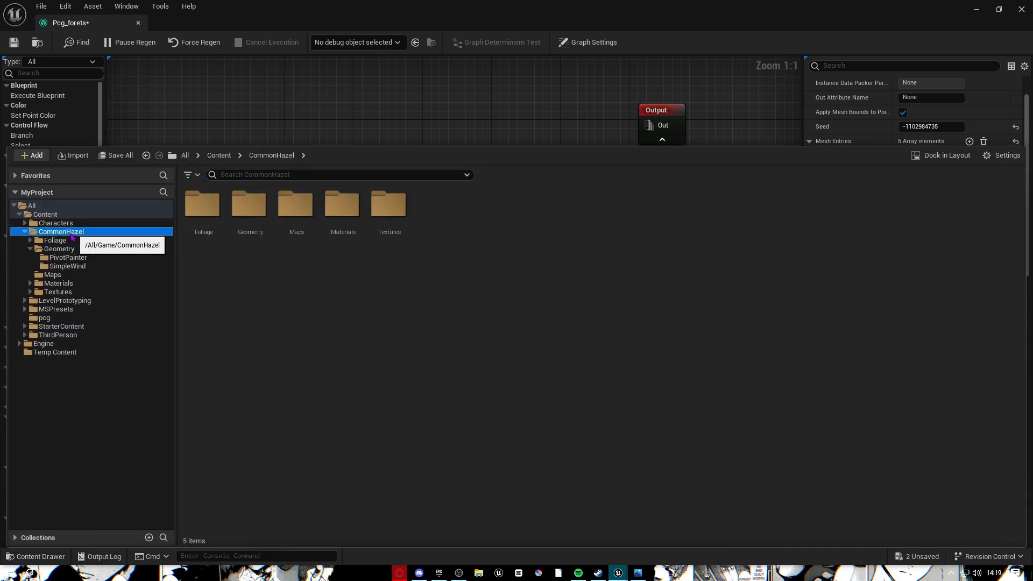
double_click(256, 239)
double_click(257, 236)
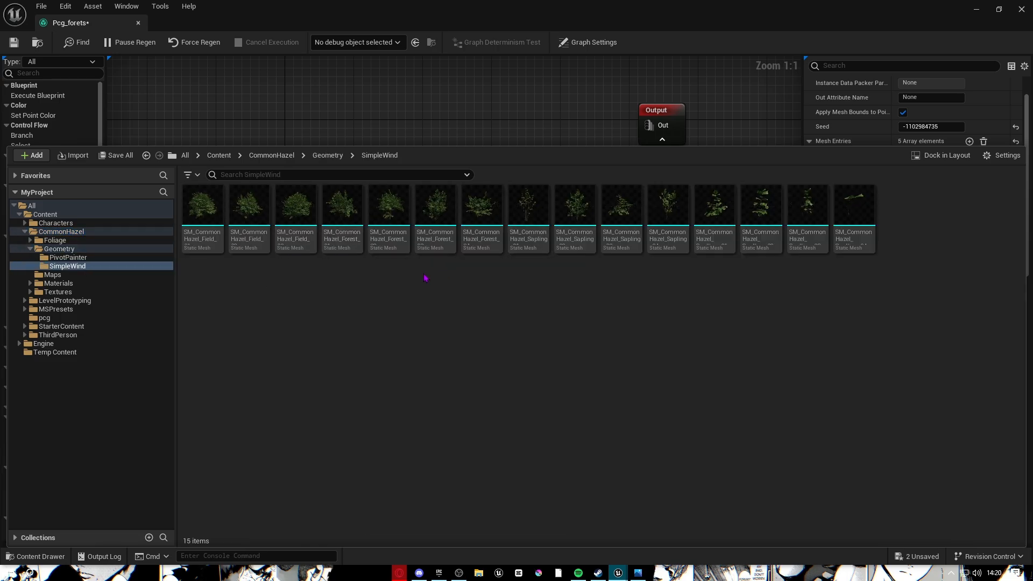
key("alt+Left")
left_click(188, 202)
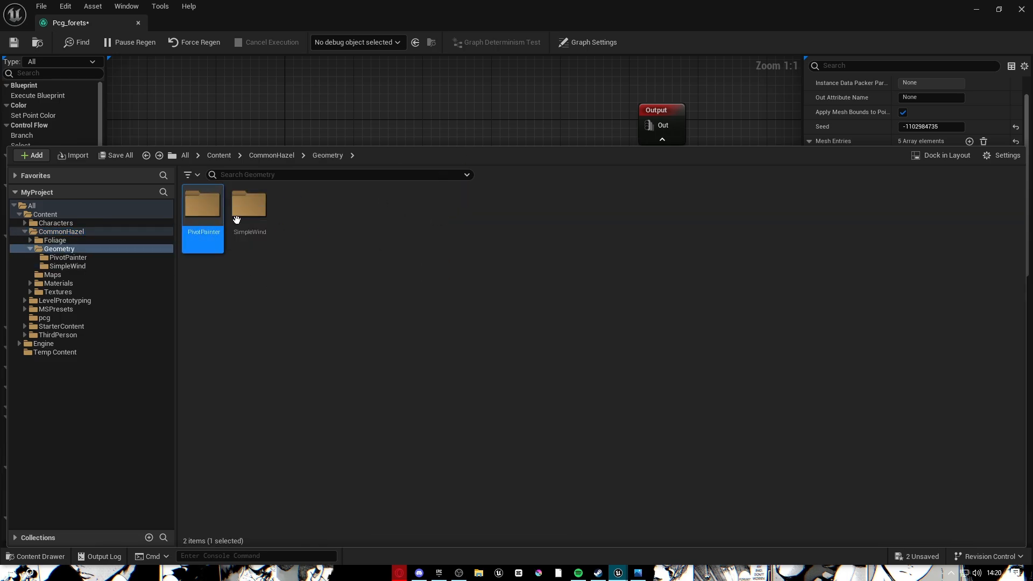
key("alt+Left")
double_click(288, 236)
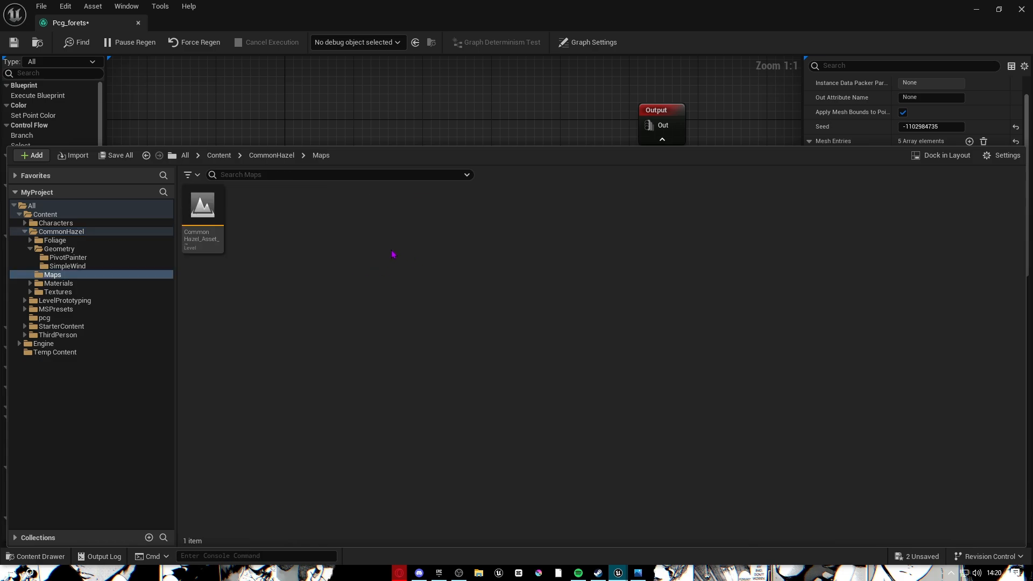
key("alt+Left")
double_click(352, 237)
key("alt+Left")
Open Geometry/PivotPainter, dock the drawer under the graph, and select the first hazel mesh.
double_click(253, 213)
double_click(204, 207)
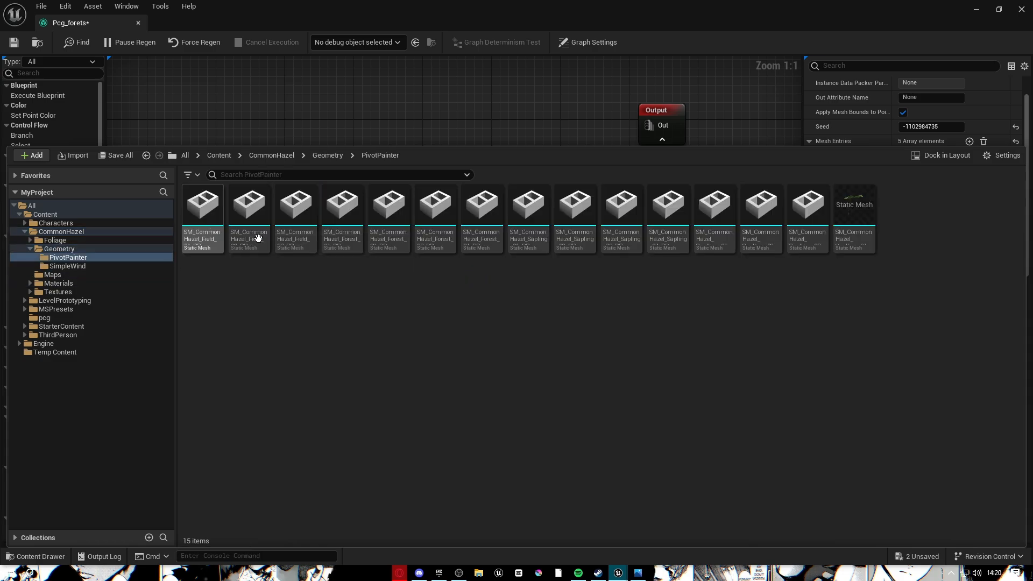
left_click_drag(438, 144, 438, 383)
left_click(218, 462)
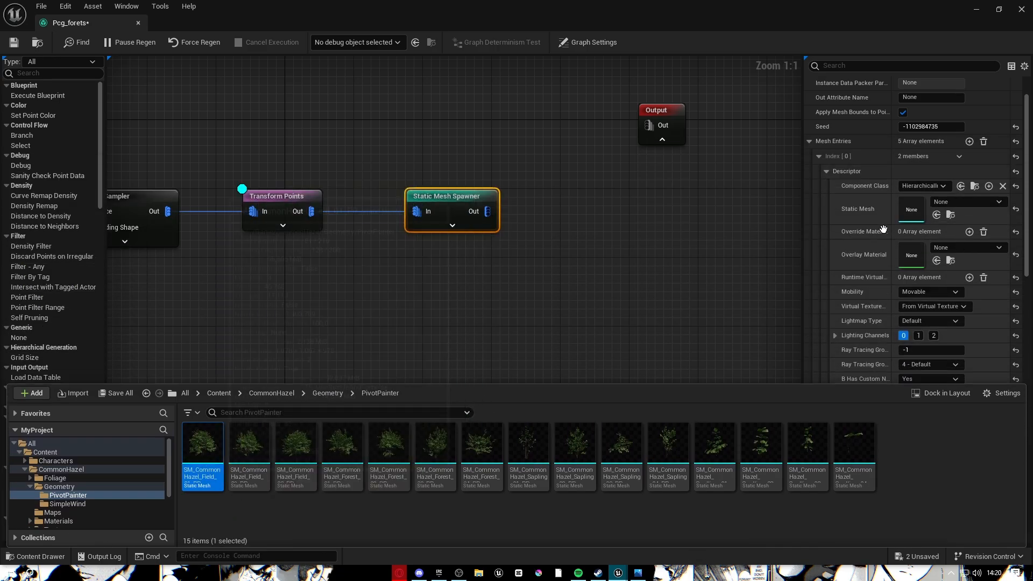
Assign hazel field meshes to the spawner's first and second mesh entries.
left_click_drag(888, 225, 915, 212)
left_click(820, 157)
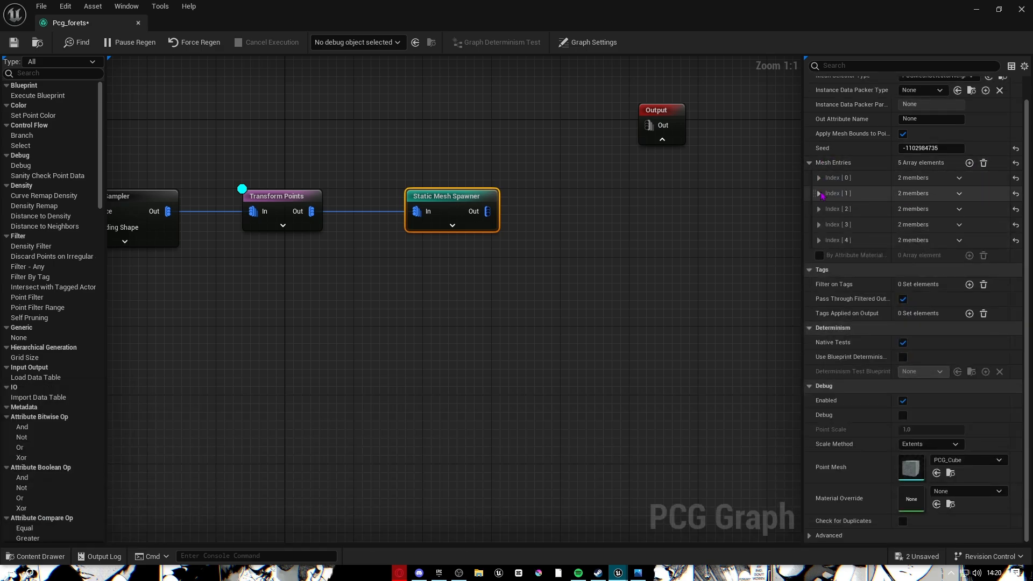
left_click(819, 193)
left_click(827, 208)
left_click(50, 552)
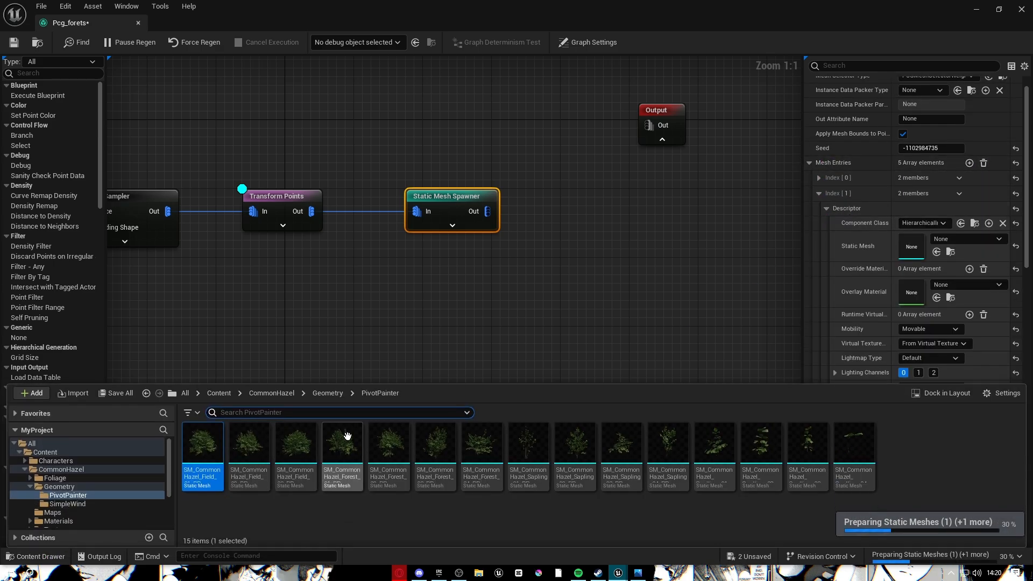
left_click_drag(249, 447, 947, 245)
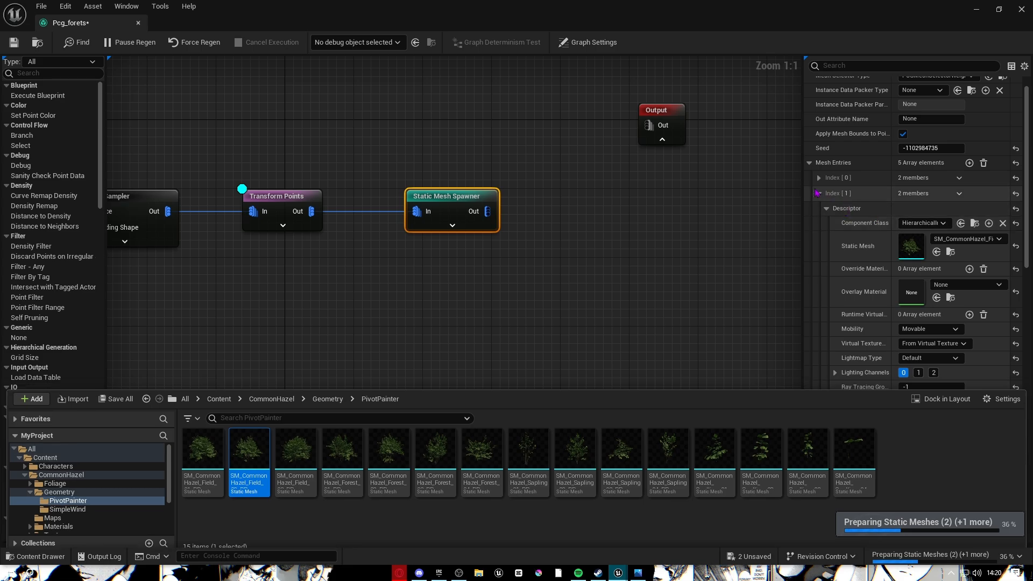
Give the third entry a hazel field mesh and the fourth SM_CommonHazel_Forest_01.
left_click(819, 193)
left_click(818, 208)
left_click(827, 224)
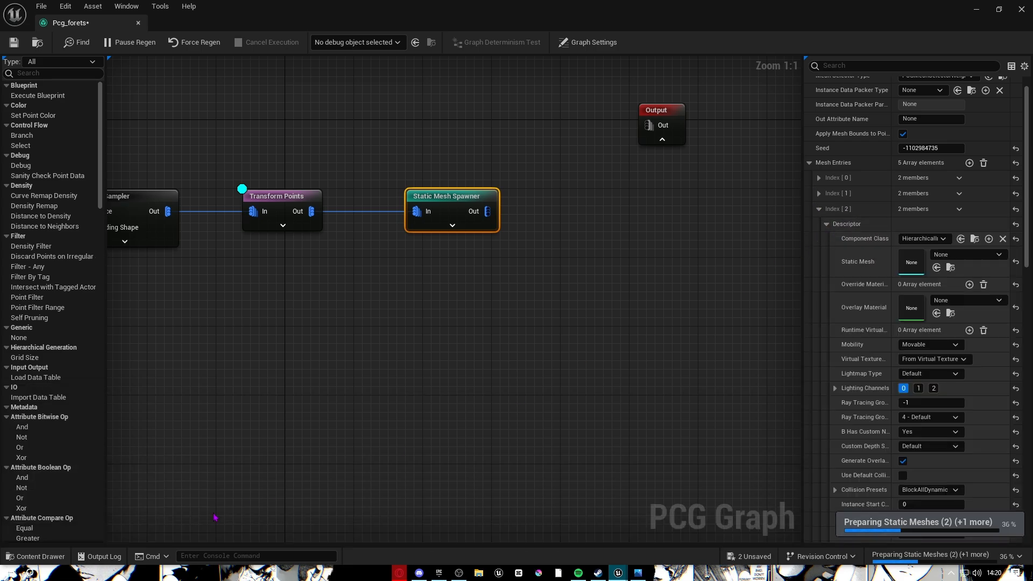
left_click(38, 556)
left_click_drag(296, 446, 912, 264)
left_click(819, 208)
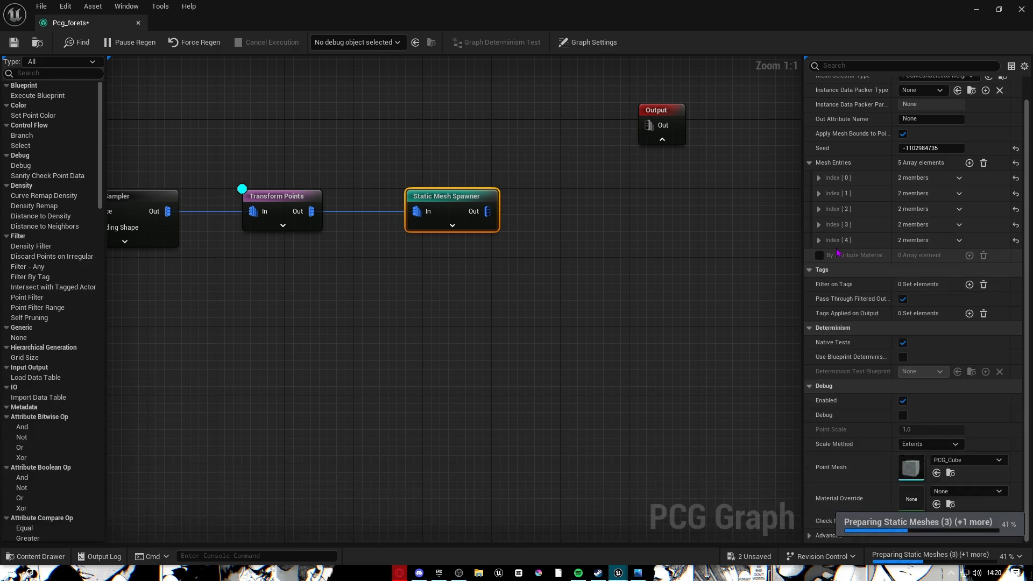
left_click(819, 224)
left_click(827, 239)
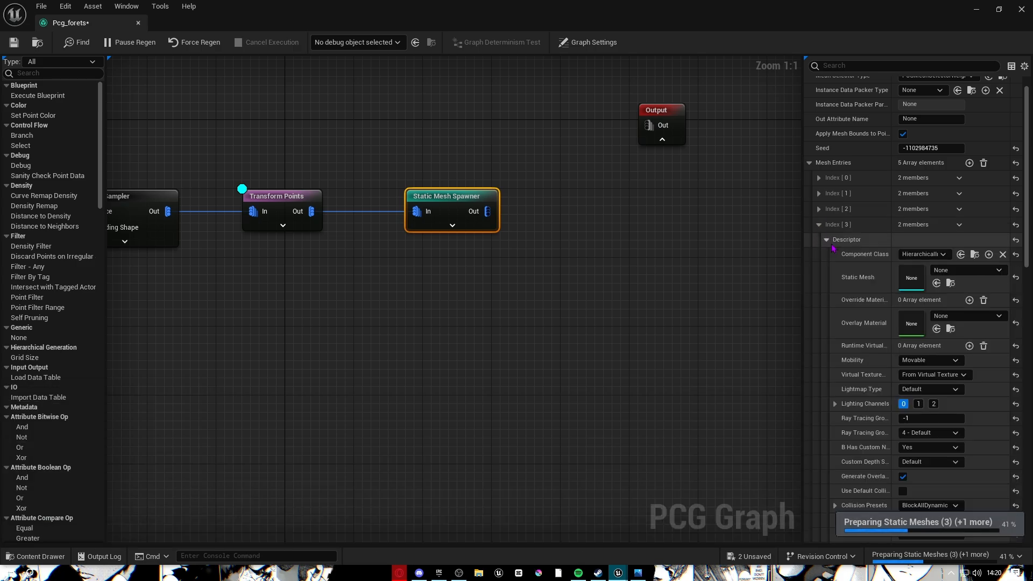
left_click(30, 560)
left_click_drag(344, 462, 917, 287)
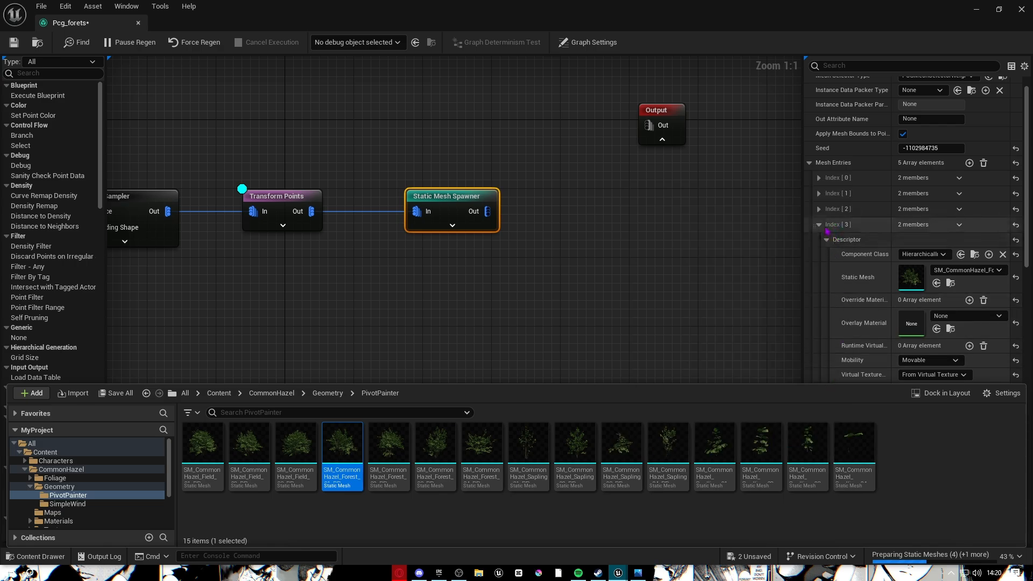
Set Index[4] to the hazel bush mesh, save Pcg_forets and return to the level.
left_click(819, 225)
left_click(818, 240)
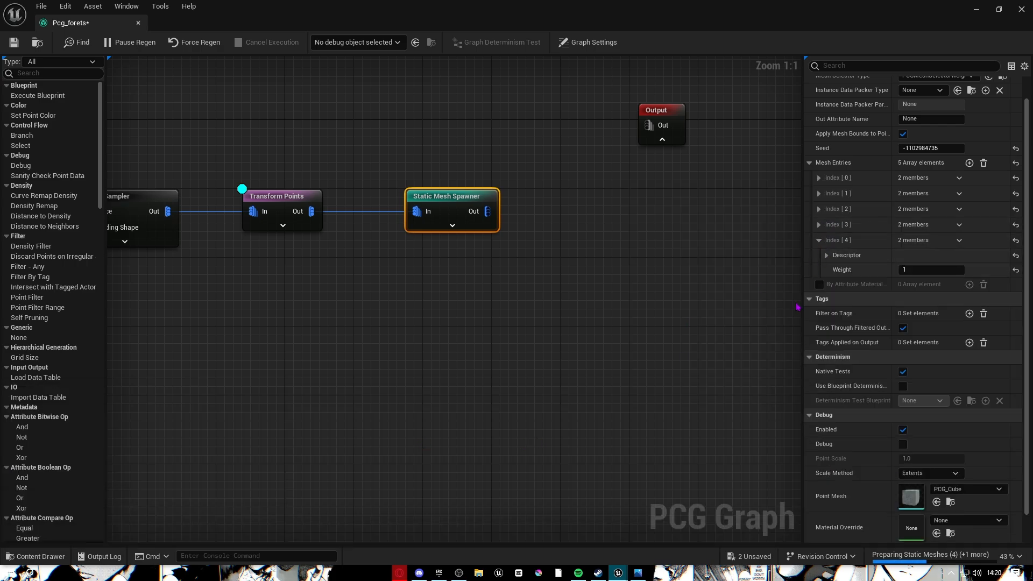
left_click(826, 255)
left_click(64, 557)
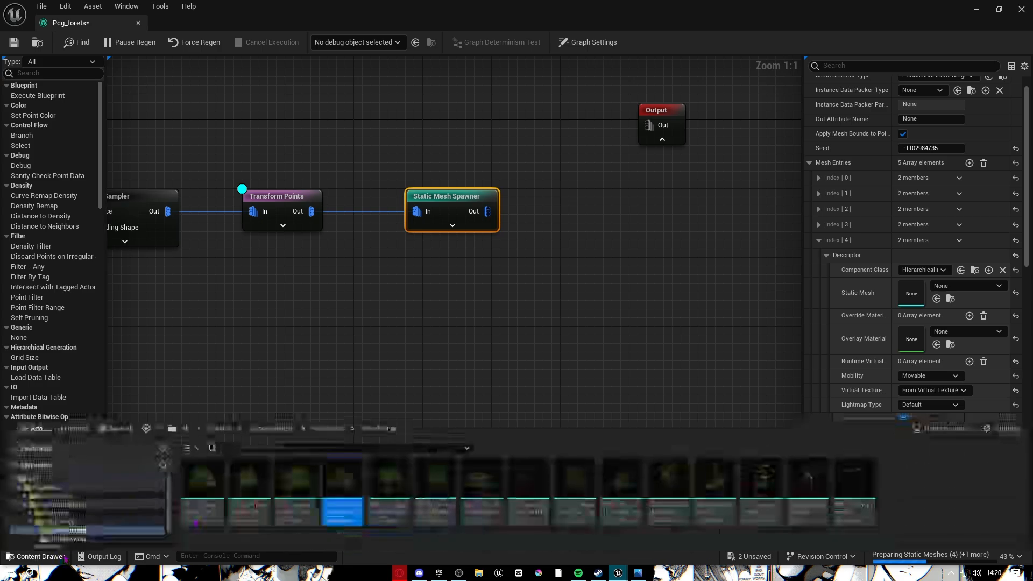
left_click_drag(392, 452, 911, 293)
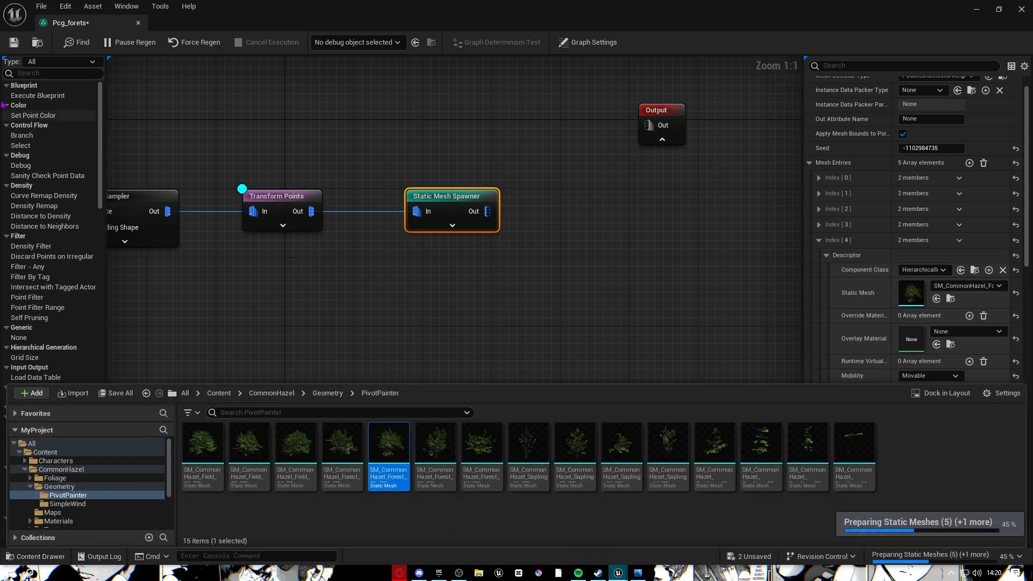
left_click(15, 43)
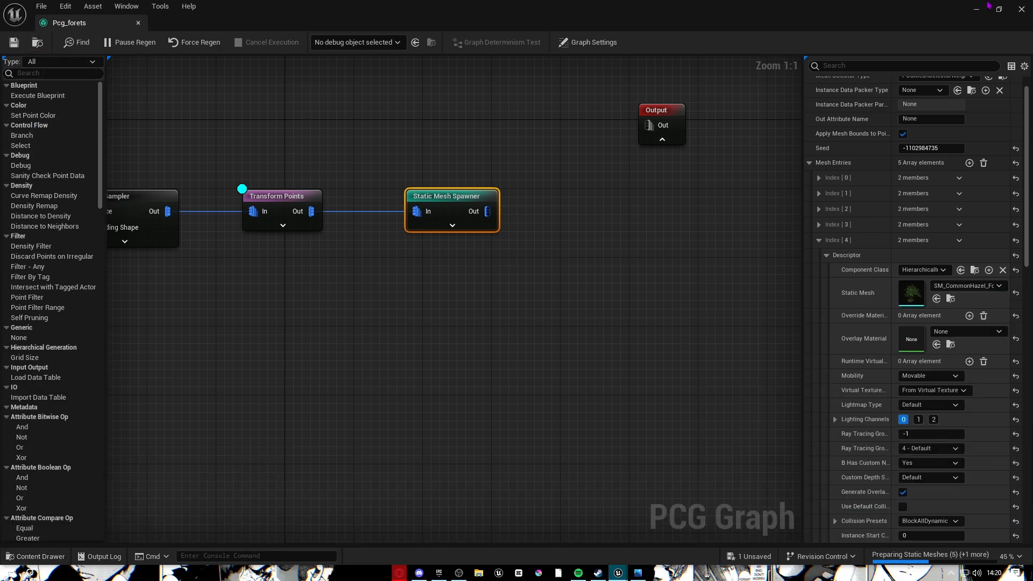
left_click(977, 9)
right_click_drag(588, 260, 588, 260)
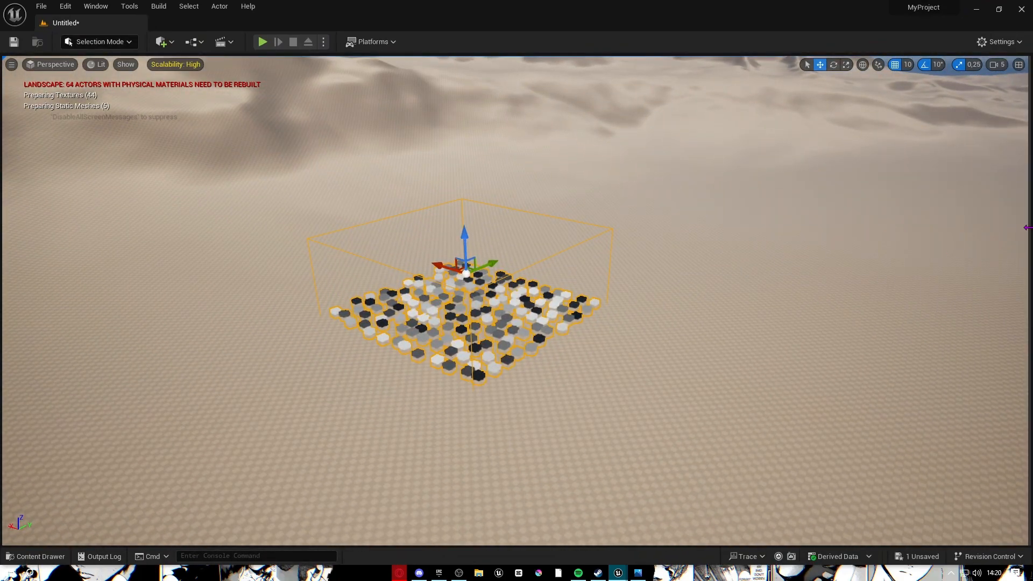
Select Pcg_forets in the Outliner, frame it with F, then run Cleanup and Generate.
left_click_drag(1026, 227, 644, 245)
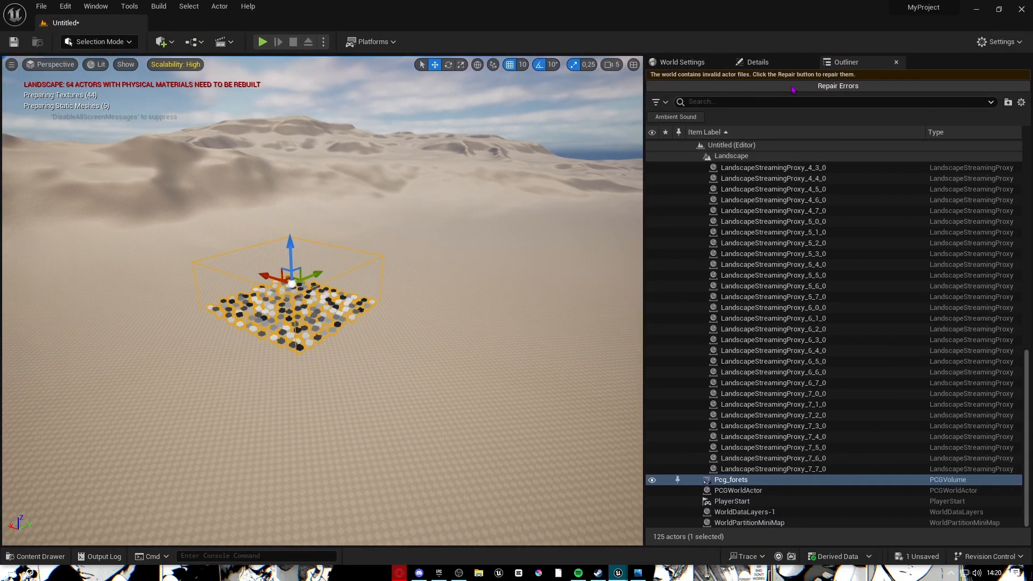
left_click(757, 62)
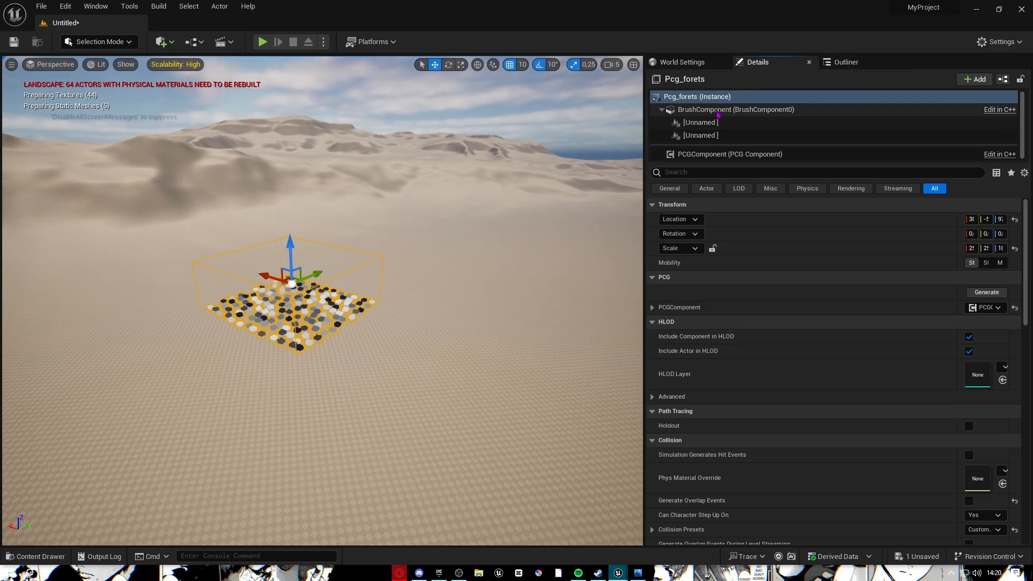
key("f")
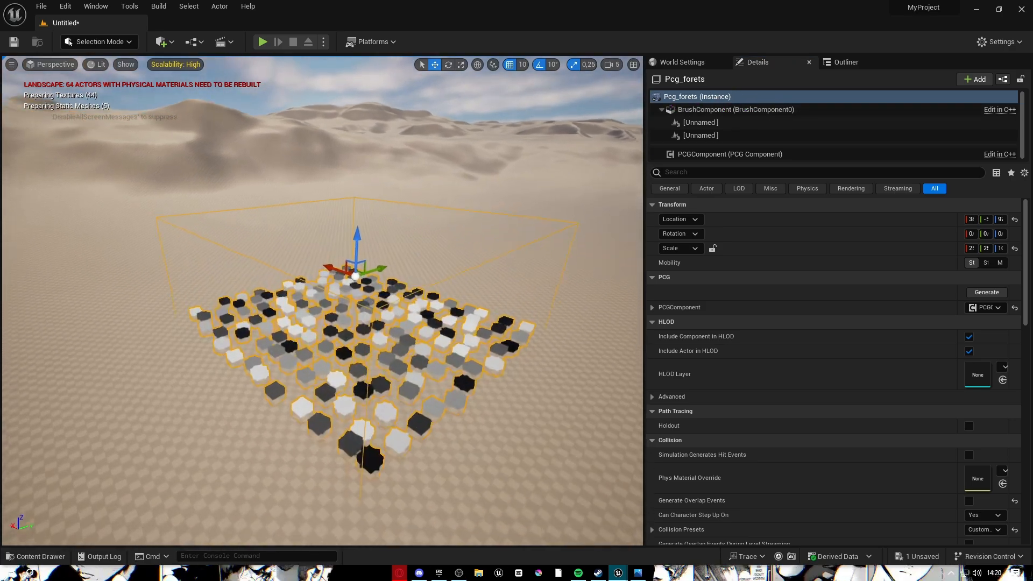
left_click_drag(640, 182, 427, 182)
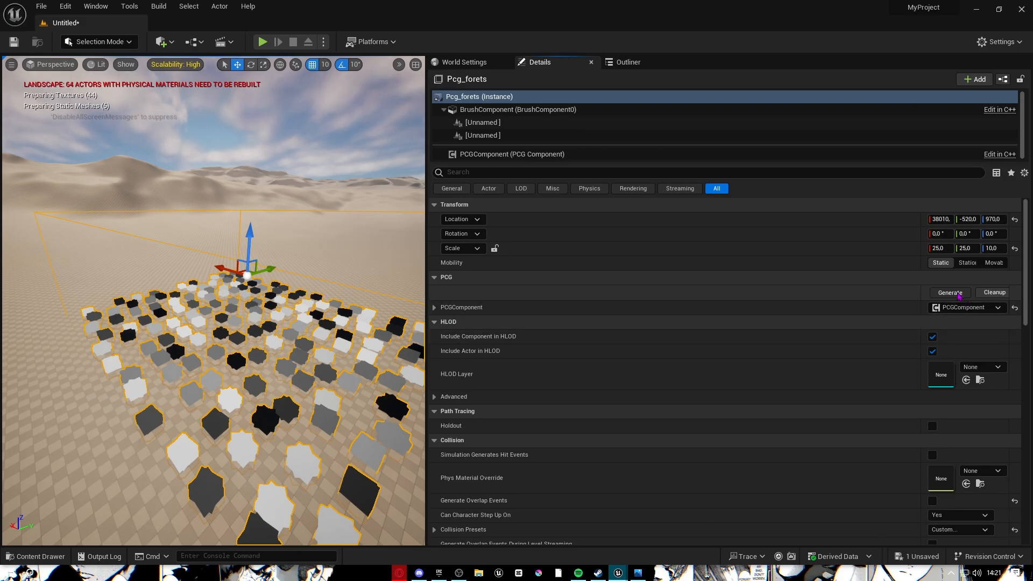
left_click(984, 294)
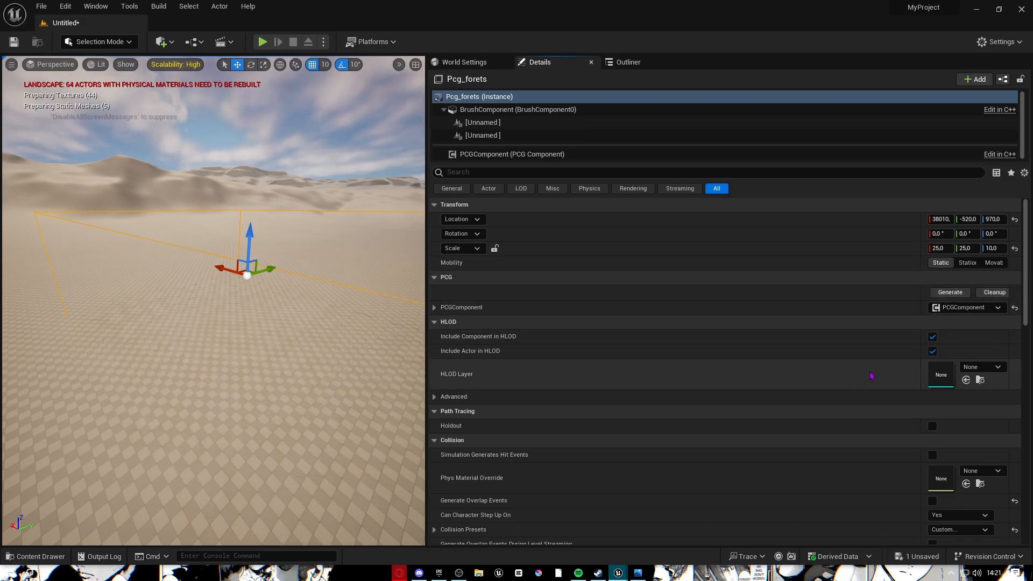
left_click(949, 293)
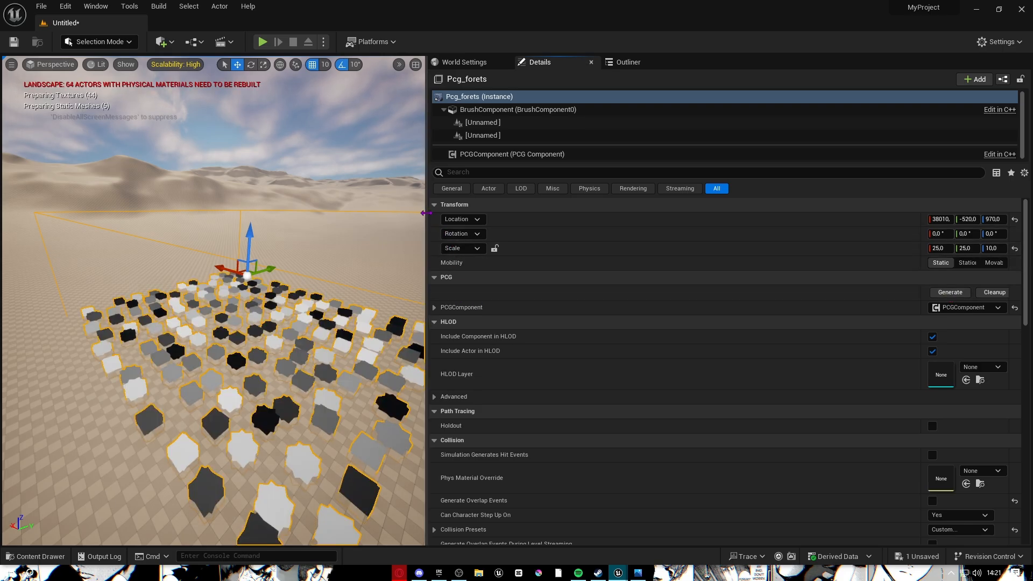
left_click_drag(426, 213, 895, 213)
Save the Pcg_forets graph with Static Mesh Spawner wired to Output, then view the level.
mouse_move(618, 573)
left_click(676, 530)
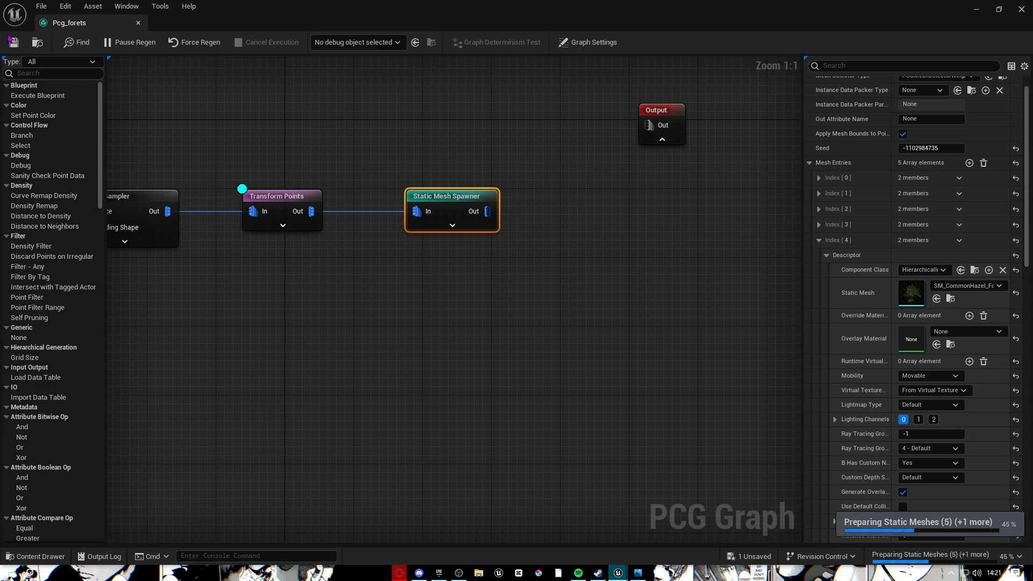
left_click(12, 40)
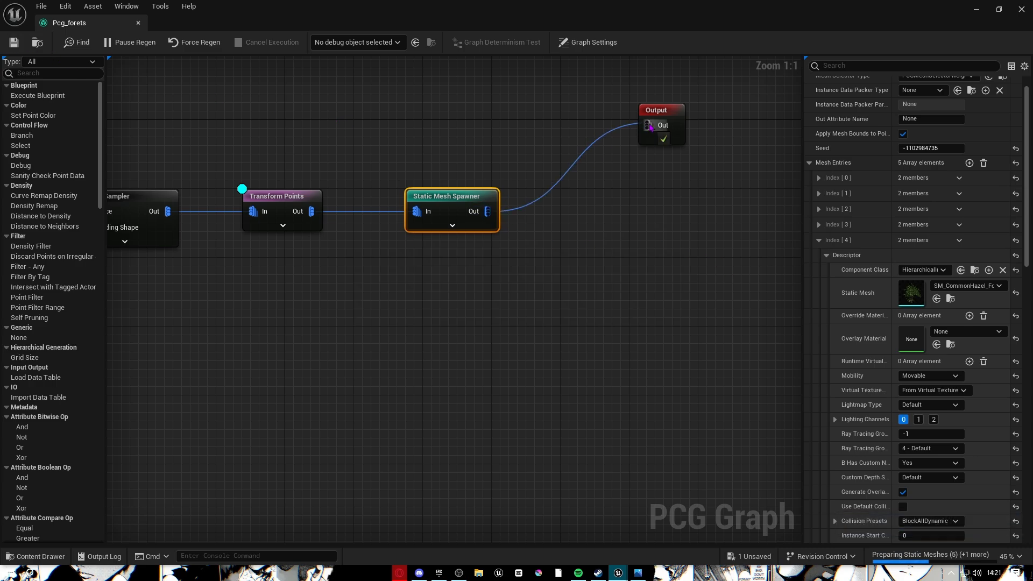
left_click(12, 41)
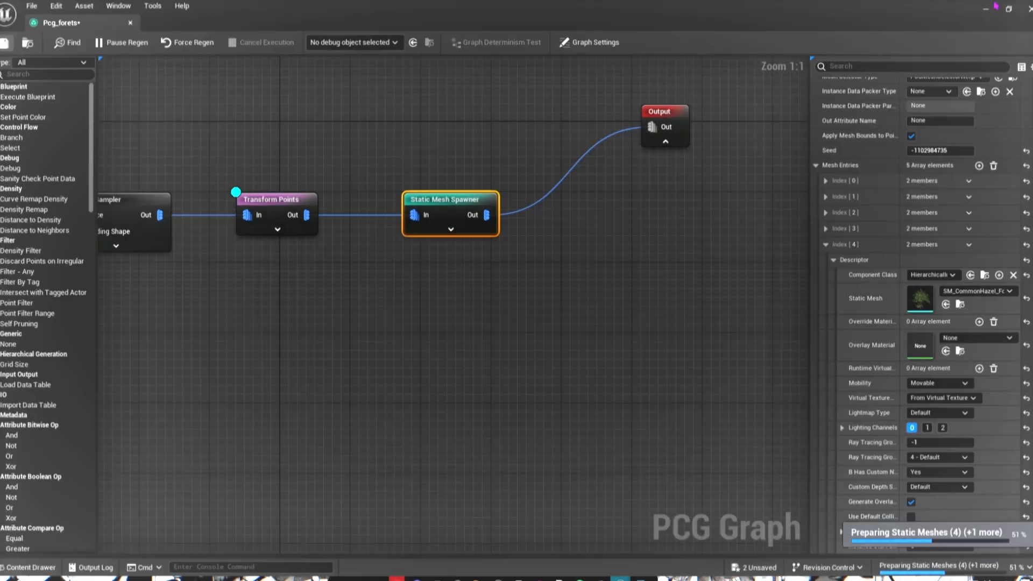
left_click(993, 5)
Line the Output node up with the Static Mesh Spawner and return to the level.
mouse_move(625, 573)
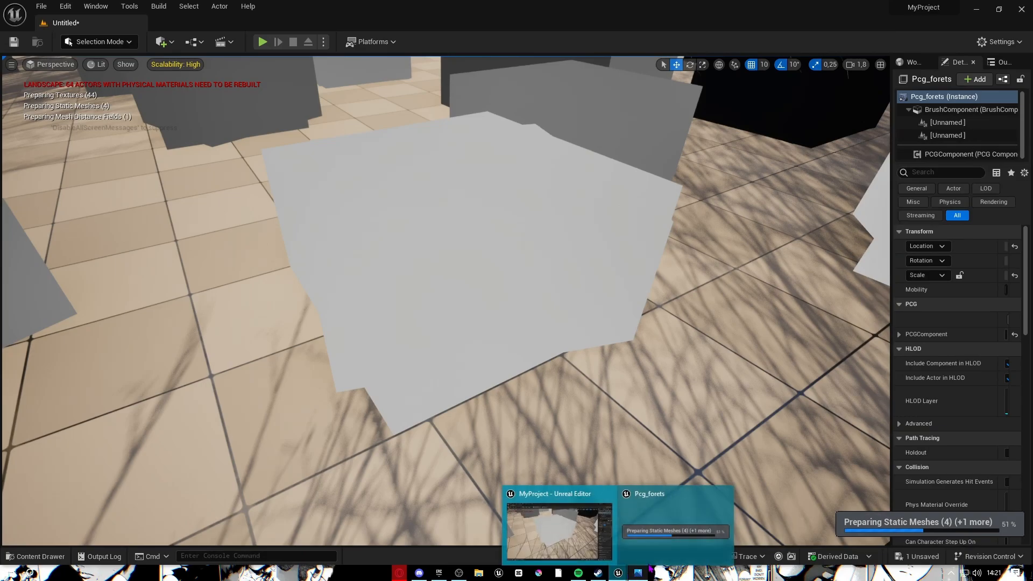
left_click(687, 528)
right_click_drag(518, 161, 454, 296)
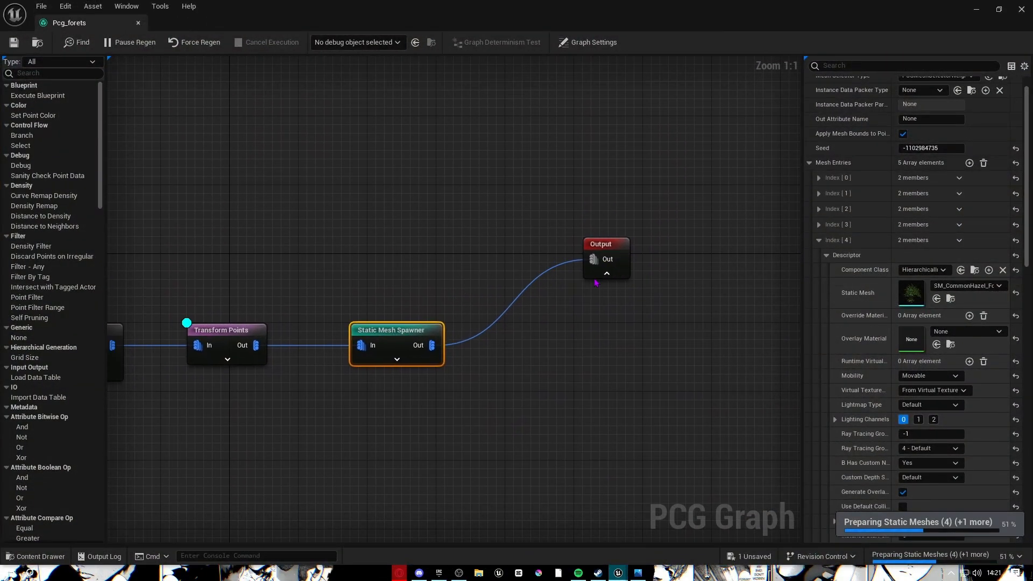
left_click_drag(596, 272, 561, 358)
right_click_drag(387, 335, 455, 304)
left_click_drag(448, 298, 457, 299)
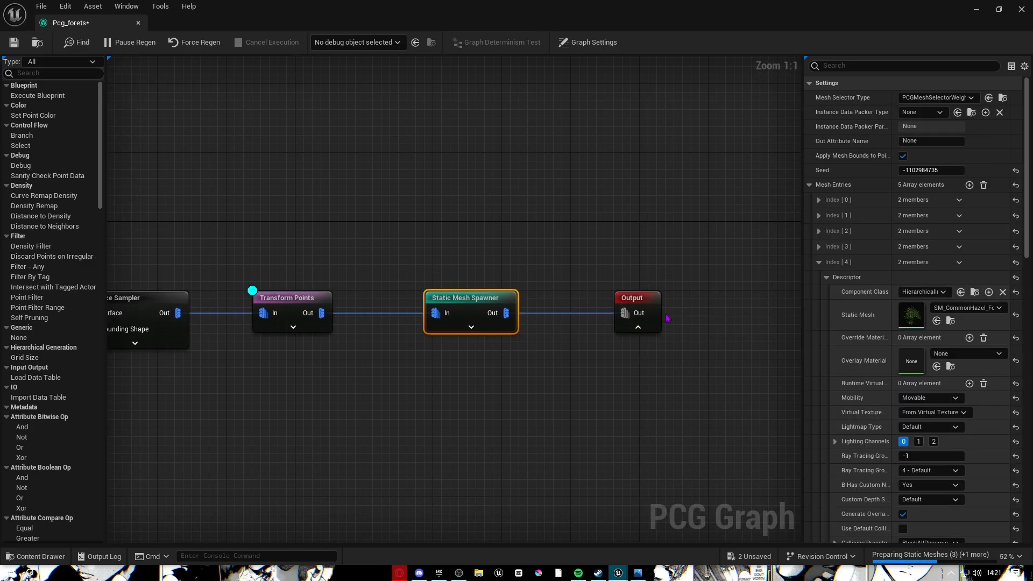
left_click(976, 4)
scroll(876, 121, "down", 15)
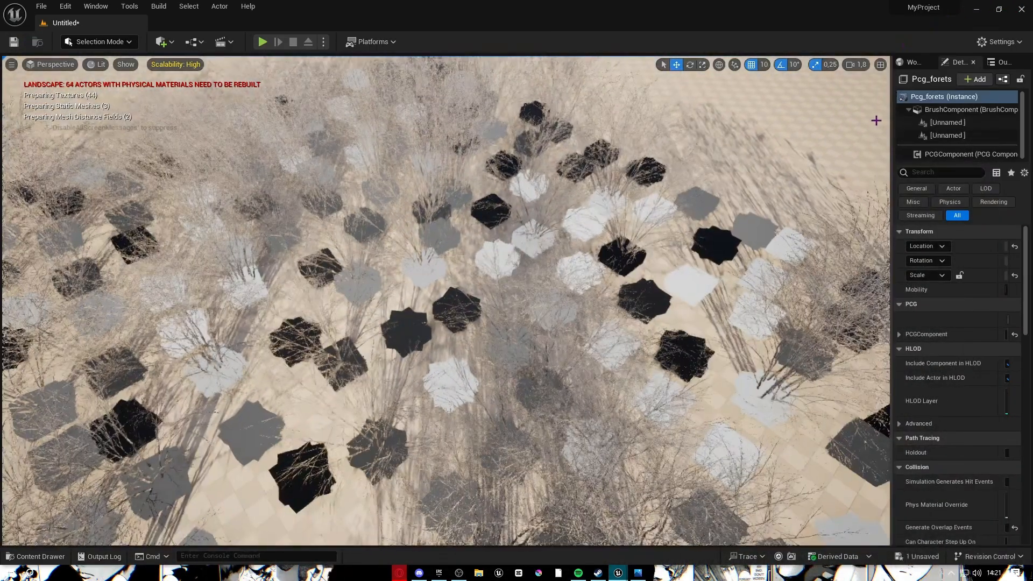
Fly close to the hazel bush patch and circle the camera around it.
left_click_drag(718, 149, 498, 206)
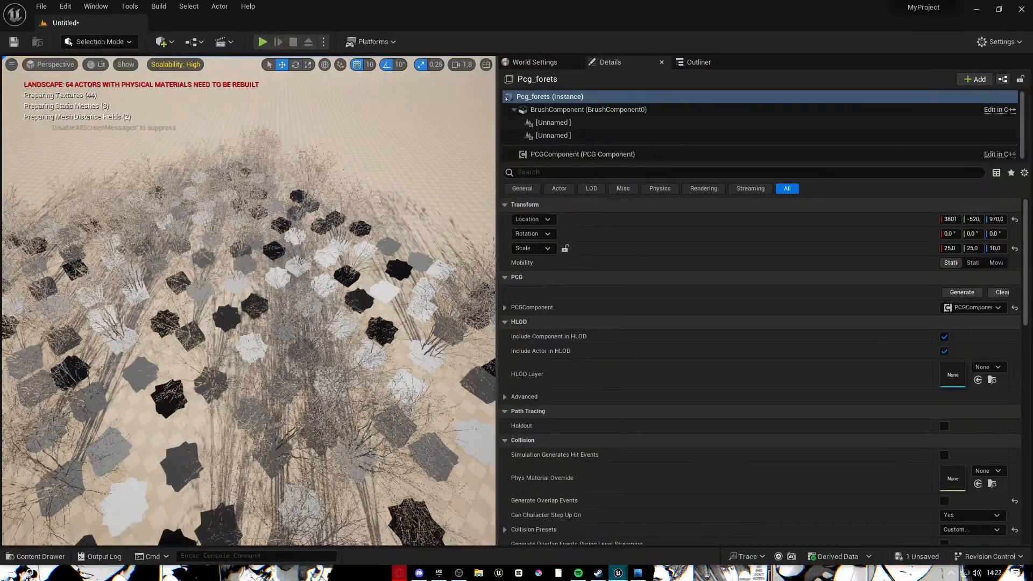
right_click_drag(350, 242, 344, 172)
key("w")
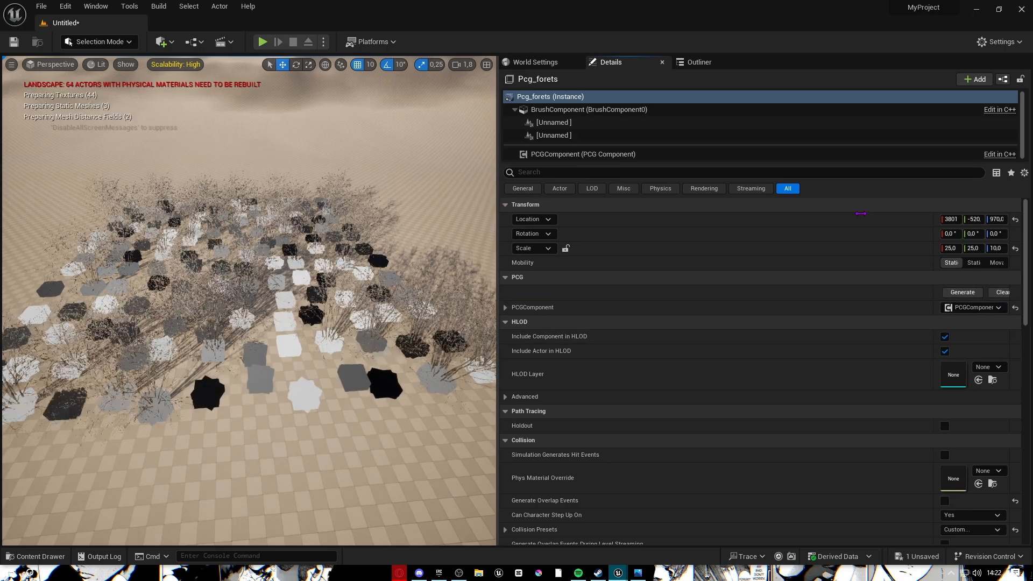
left_click_drag(860, 214, 1029, 221)
key("d")
right_click_drag(705, 261, 546, 216)
key("a")
key("w")
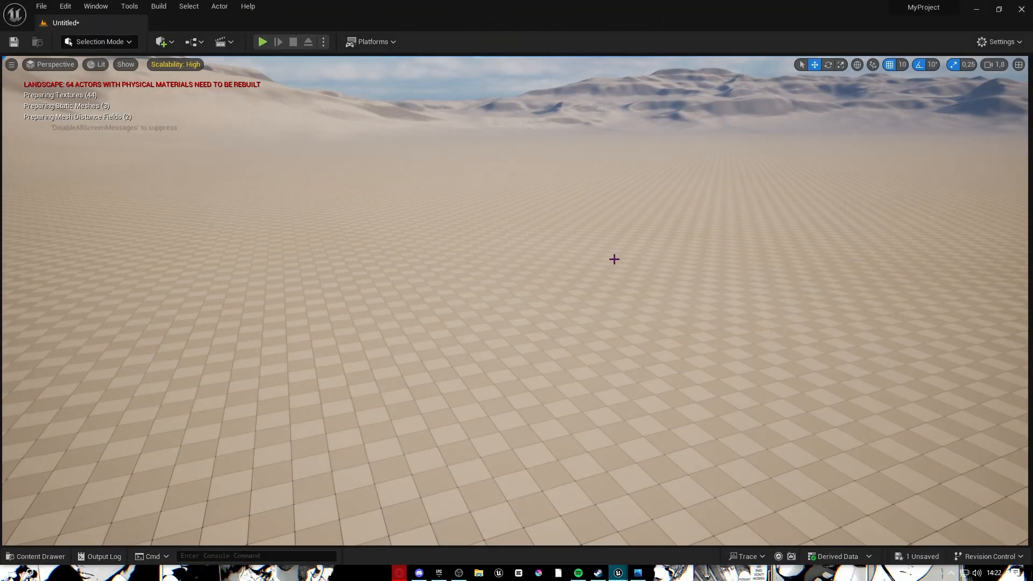
Look across the dunes and into the spawned blocks, then return to the Pcg_forets graph.
right_click_drag(614, 260, 597, 263)
left_click(604, 290)
right_click_drag(769, 293, 758, 258)
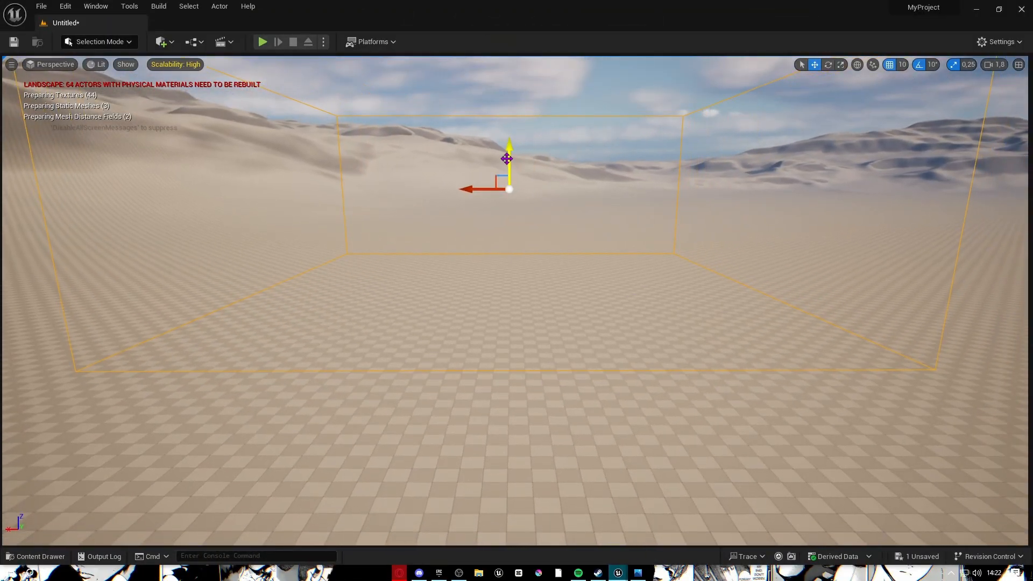
right_click_drag(516, 291, 599, 401)
key("w")
key("s")
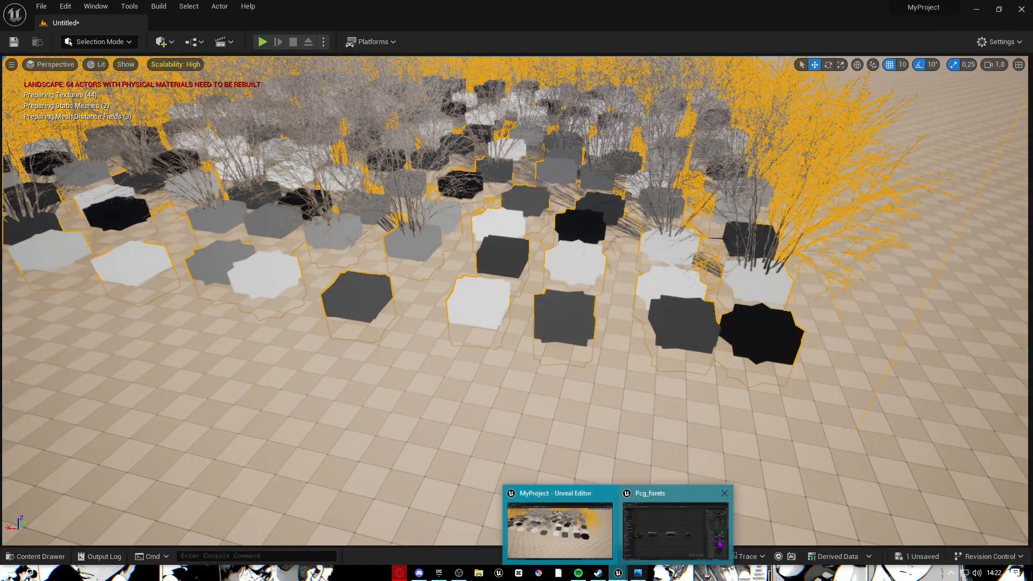
left_click(720, 544)
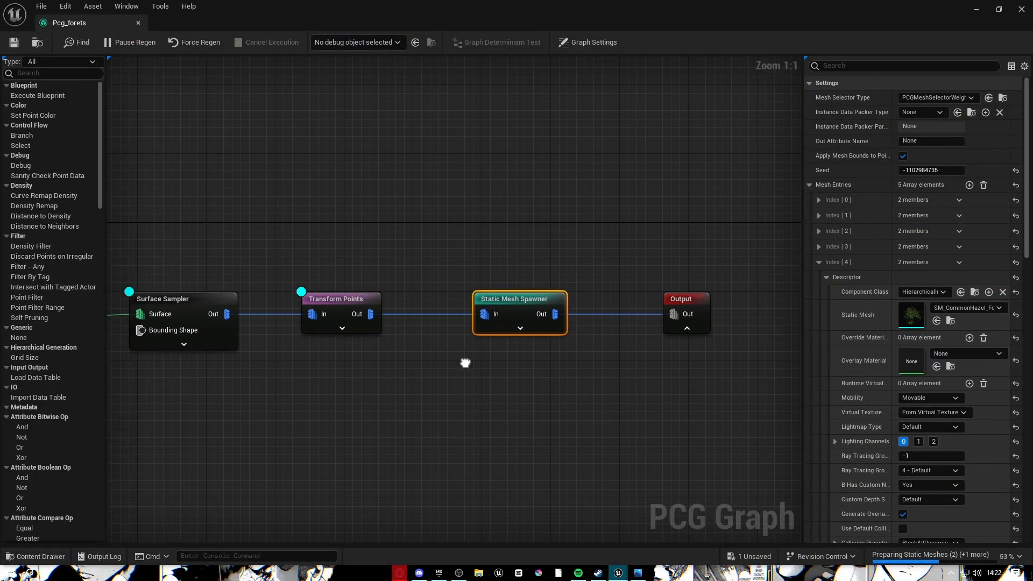
Turn off debug display on the Transform Points node.
right_click_drag(581, 266, 450, 264)
left_click(450, 264)
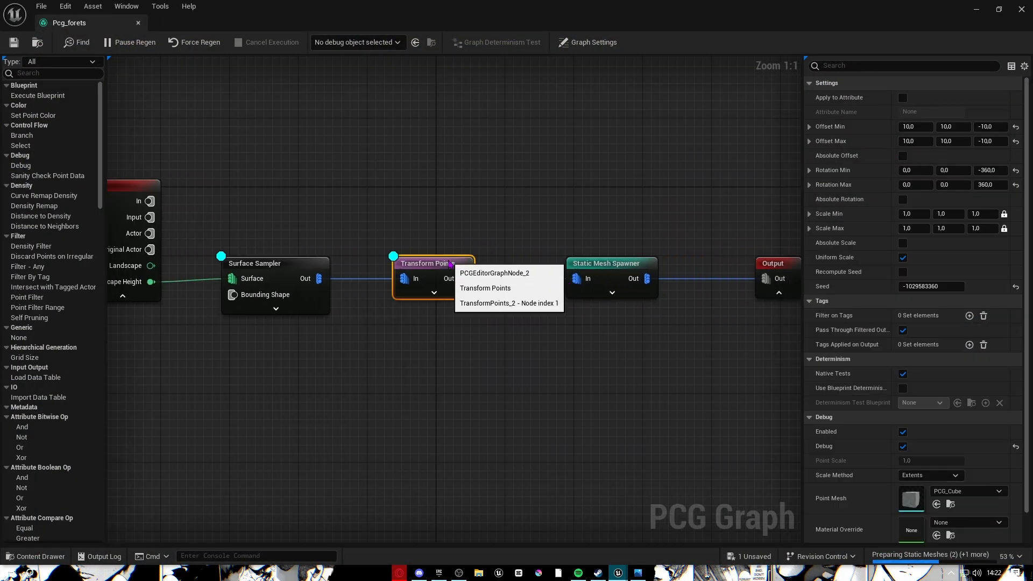
right_click(449, 265)
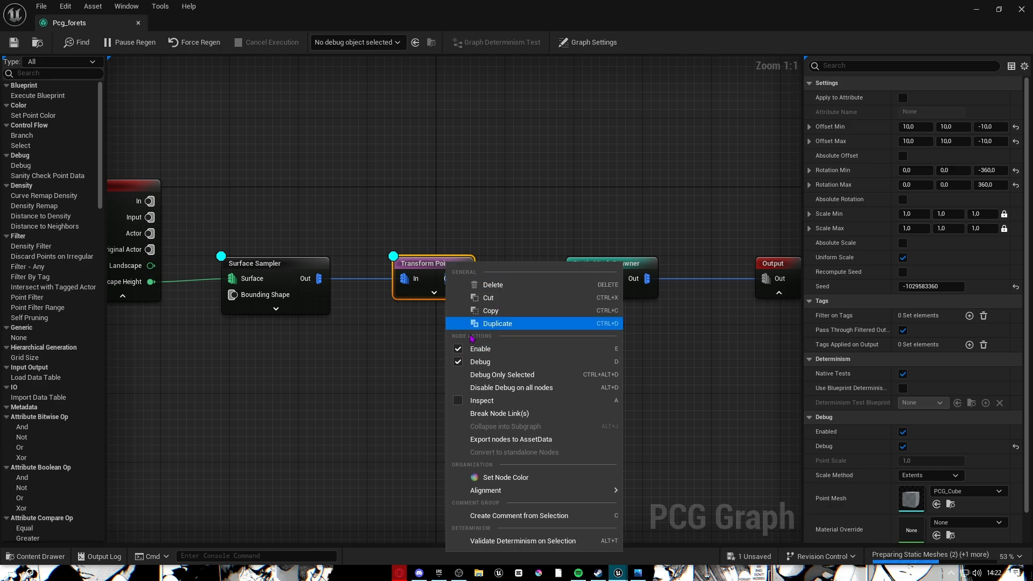
left_click(480, 361)
right_click(296, 271)
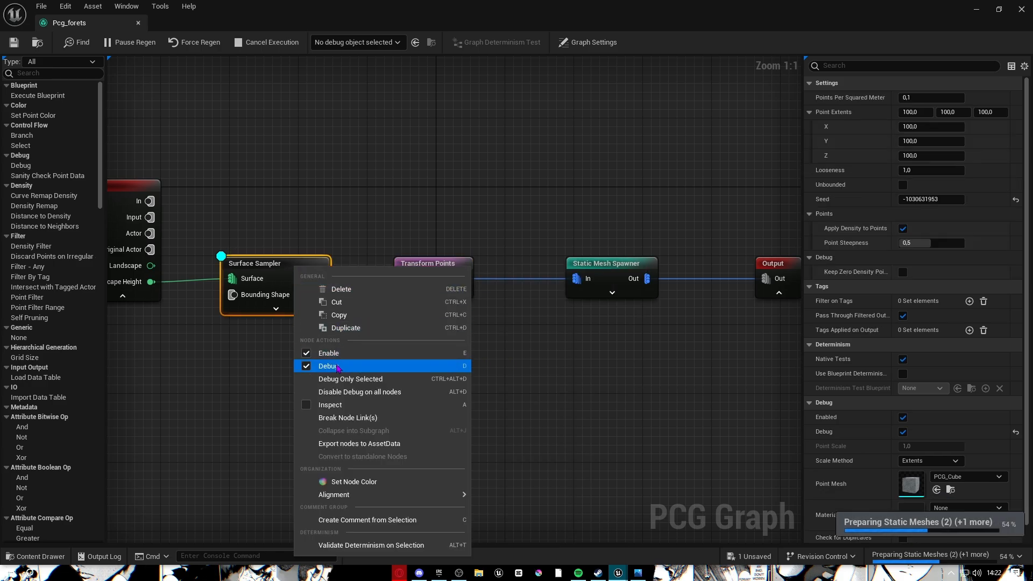
left_click(261, 203)
Orbit and fly the camera around the hazel bushes in the level.
left_click(976, 9)
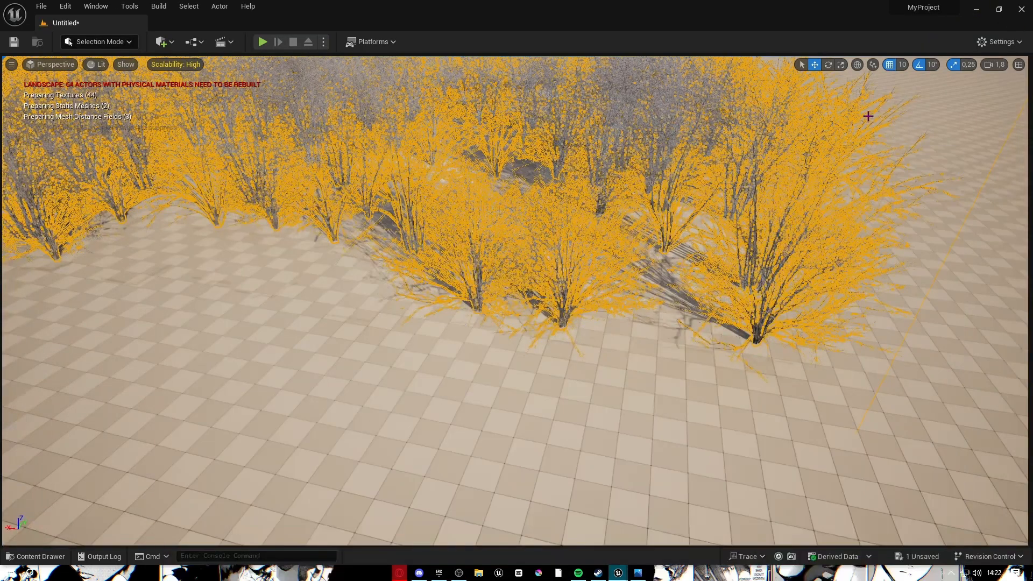
key("s")
right_click_drag(515, 301, 570, 296)
key("g")
key("w")
right_click_drag(75, 502, 121, 502)
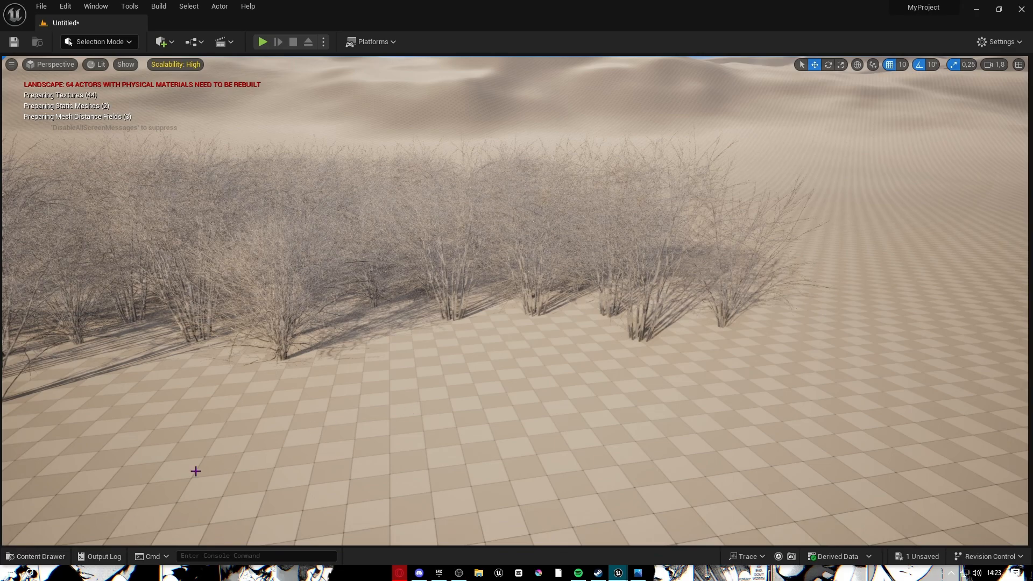
Browse the PivotPainter mesh assets and fly down through the dry shrubs.
left_click(52, 557)
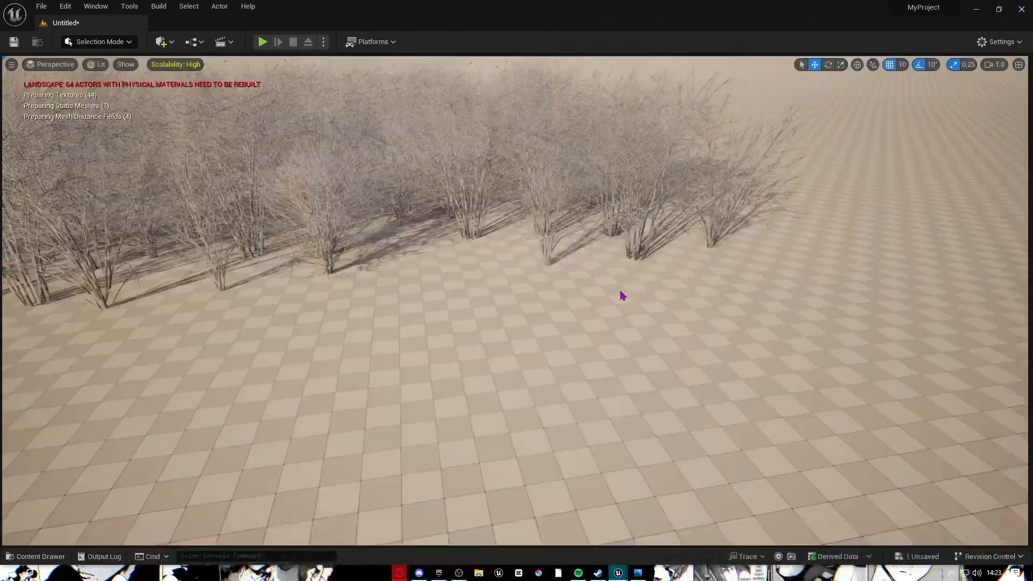
right_click_drag(619, 293, 667, 264)
key("w")
key("w")
key("s")
left_click(617, 573)
Spread out the Input, Surface Sampler, Transform Points and Output nodes to make room.
left_click(674, 528)
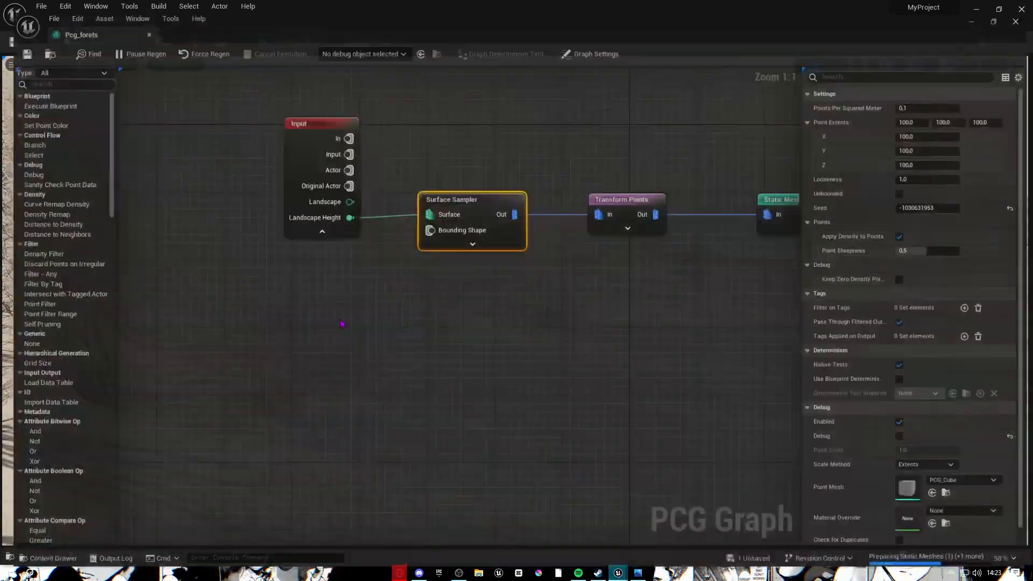
right_click_drag(417, 348, 625, 483)
left_click_drag(530, 248, 415, 247)
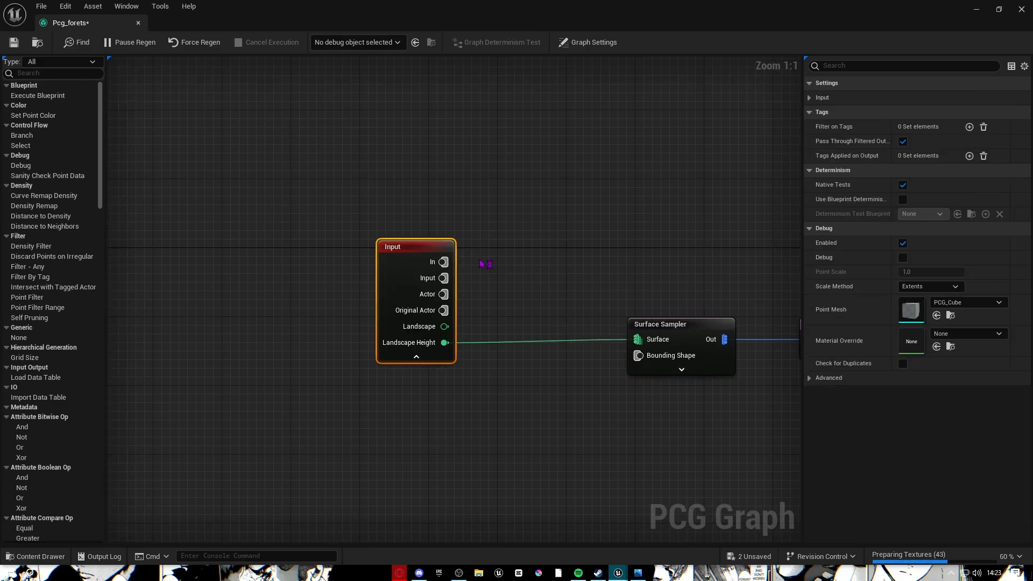
right_click_drag(779, 352, 682, 351)
left_click_drag(565, 323, 441, 323)
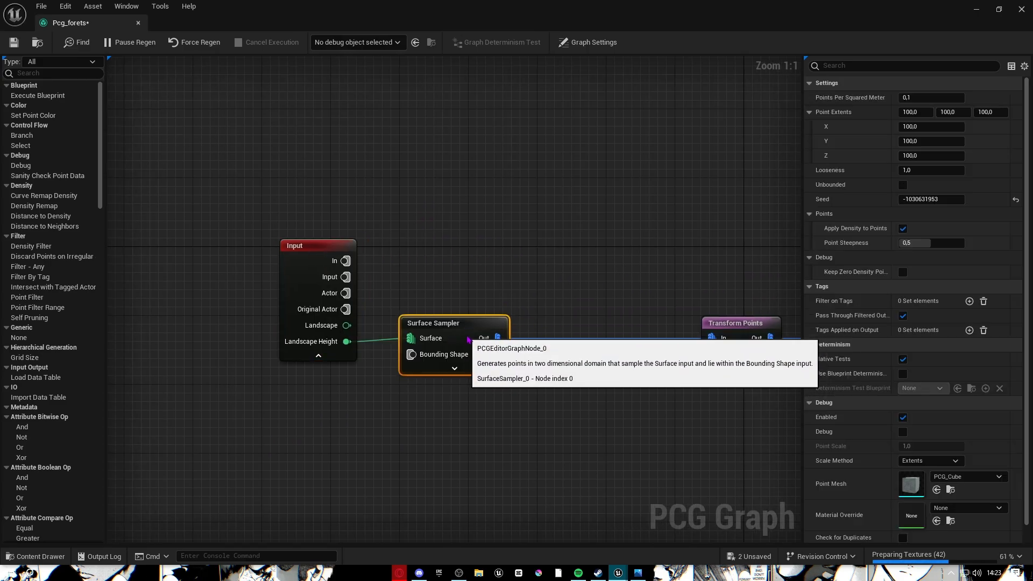
right_click_drag(595, 356, 374, 251)
right_click_drag(583, 220, 327, 248)
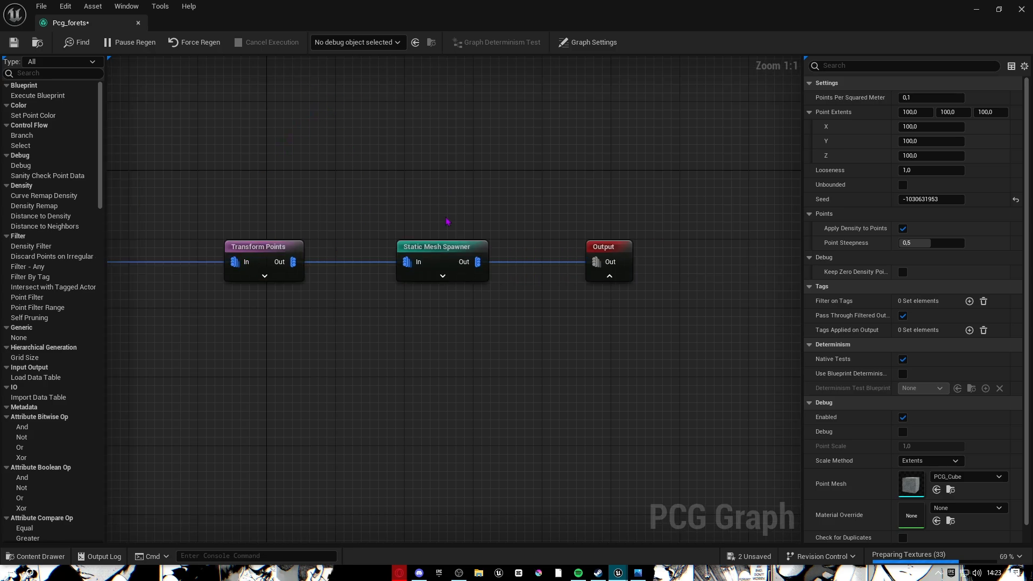
left_click_drag(264, 249, 307, 251)
right_click_drag(282, 232, 574, 240)
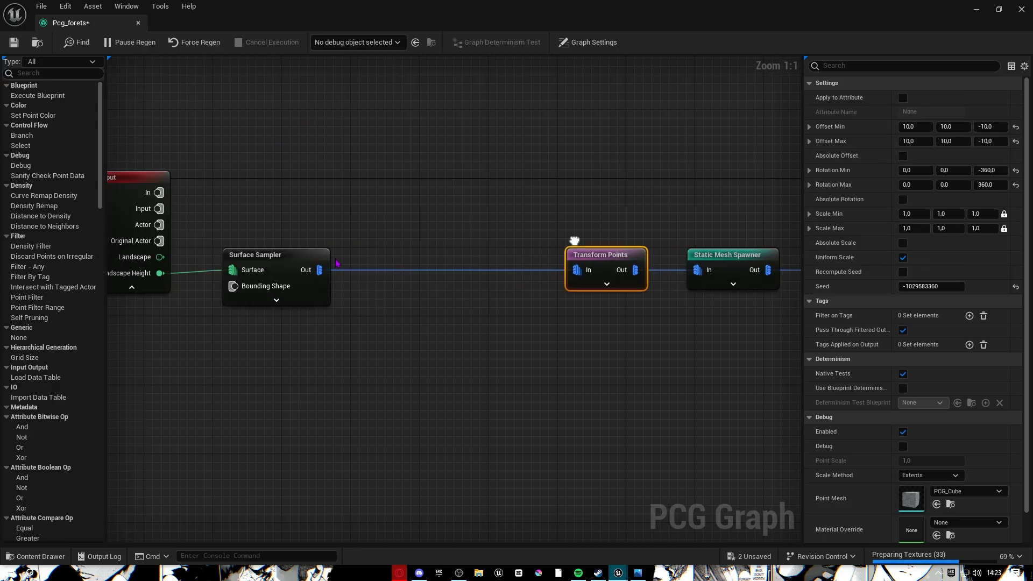
Add a Density Filter node from Surface Sampler's output via a 'density' search.
left_click_drag(321, 270, 398, 276)
type("de")
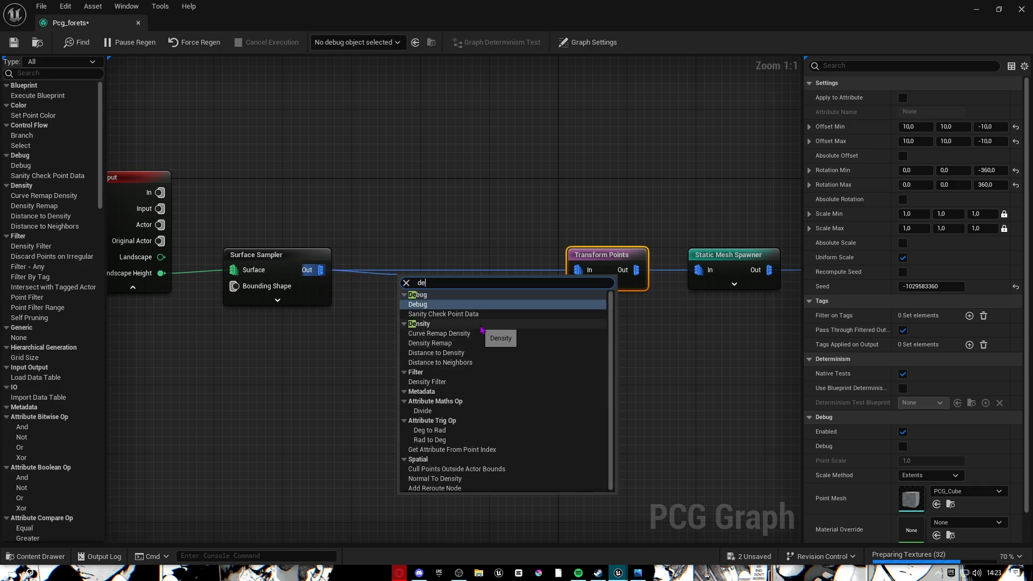
type("mn")
key("BackSpace")
key("BackSpace")
type("mn")
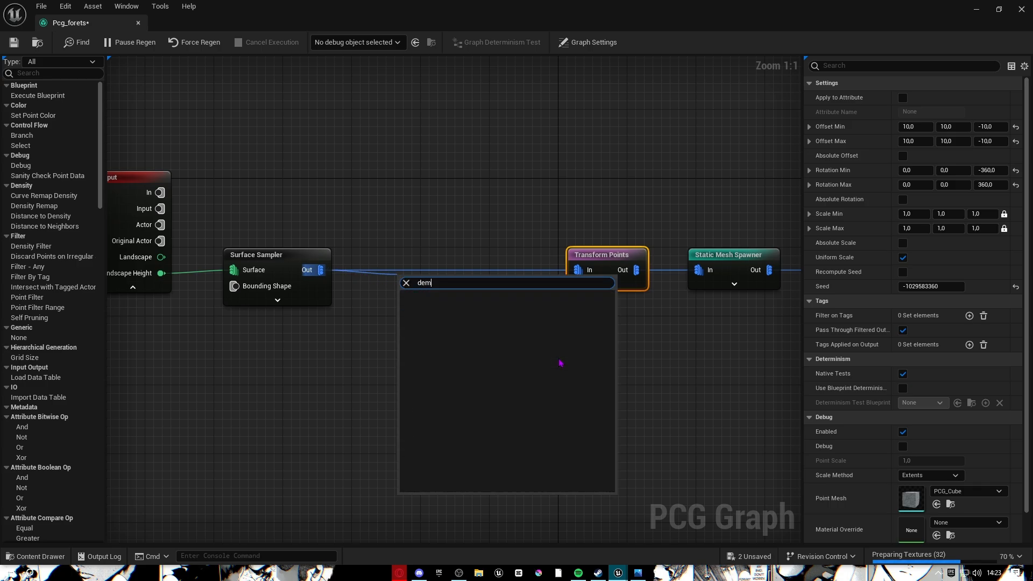
key("BackSpace")
type("nsit")
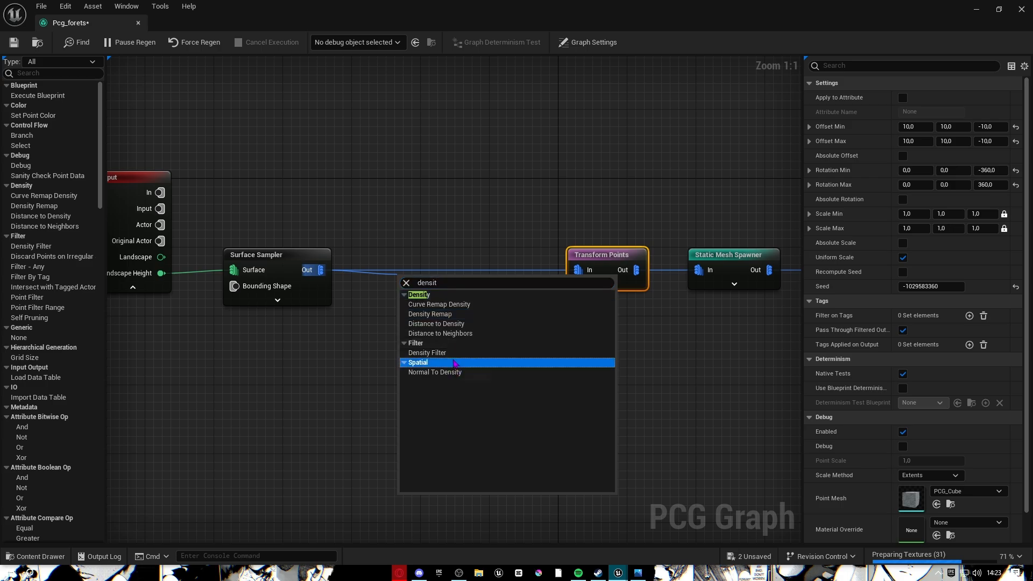
left_click(473, 352)
Wire the Density Filter's Out pin into Transform Points and show its settings.
left_click(431, 271)
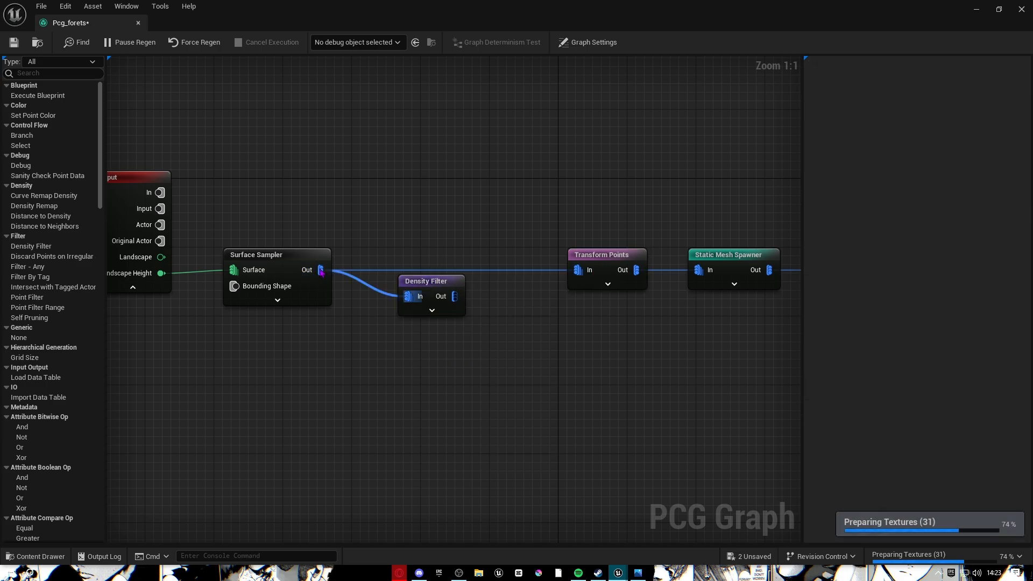
left_click_drag(438, 301, 585, 276)
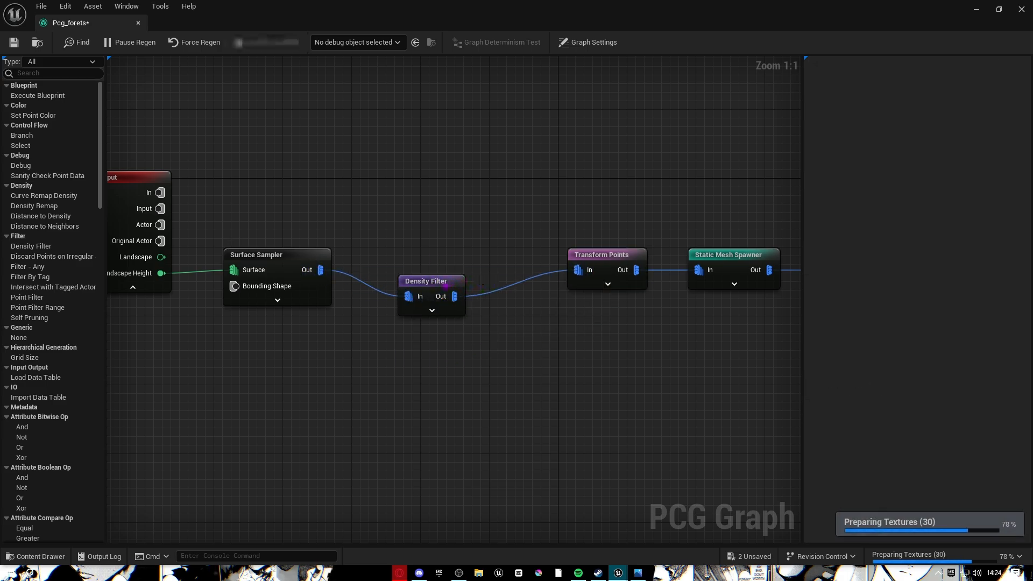
left_click(446, 286)
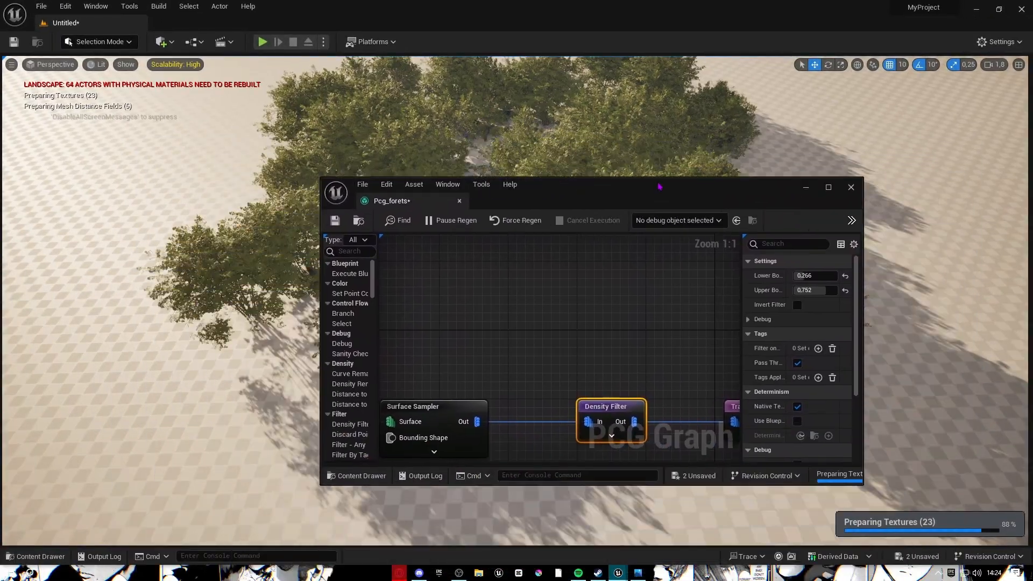
Shrink and reposition the graph window so the level viewport stays visible.
left_click_drag(659, 186, 552, 233)
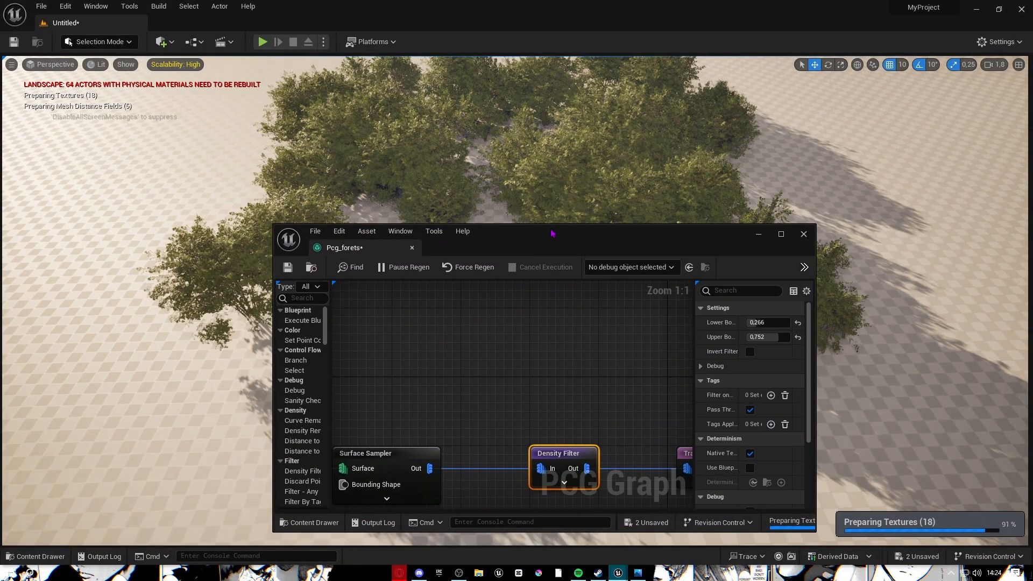
left_click_drag(274, 224, 385, 247)
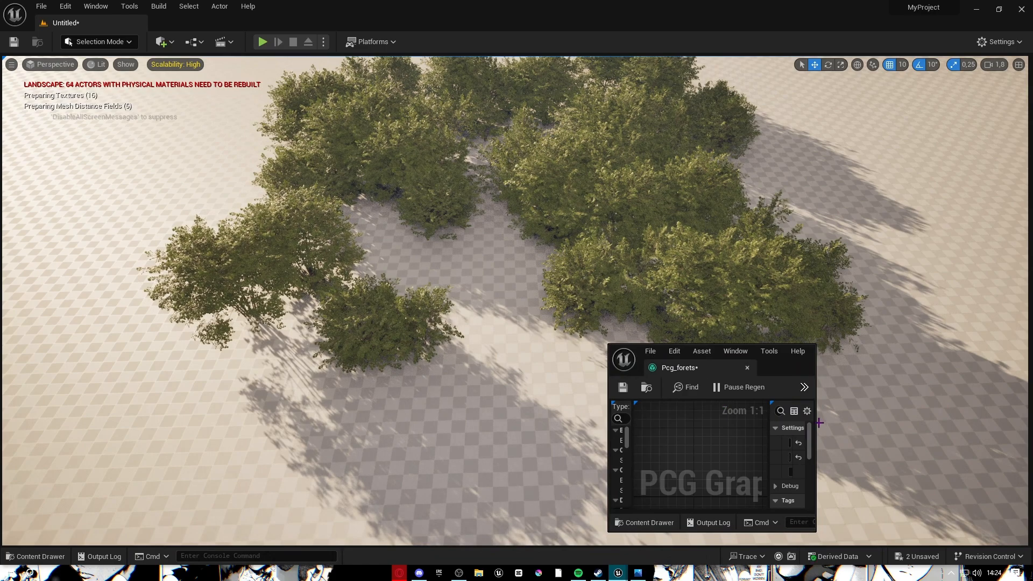
left_click_drag(817, 422, 1032, 417)
left_click_drag(875, 362, 691, 352)
Set the Density Filter's lower bound to 0.44 and upper bound to 0.71.
mouse_move(813, 433)
left_mouse_down()
mouse_move(821, 447)
mouse_move(805, 448)
mouse_move(798, 432)
mouse_move(808, 448)
mouse_move(797, 448)
mouse_move(810, 447)
left_mouse_up()
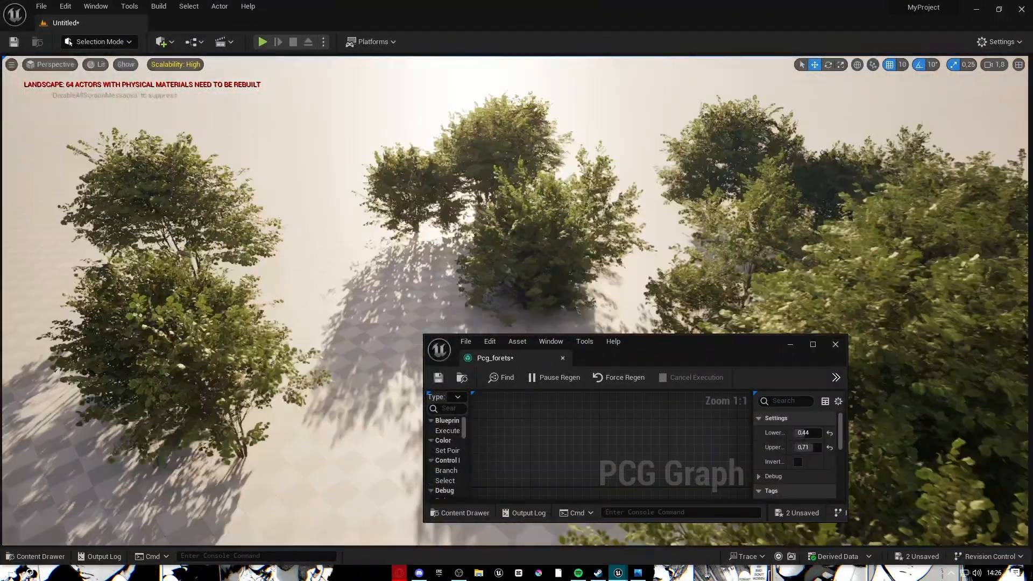
right_click_drag(874, 269, 874, 311)
left_click(811, 346)
Review the Transform Points and Density Filter nodes in the full-screen graph.
scroll(467, 226, "down", 4)
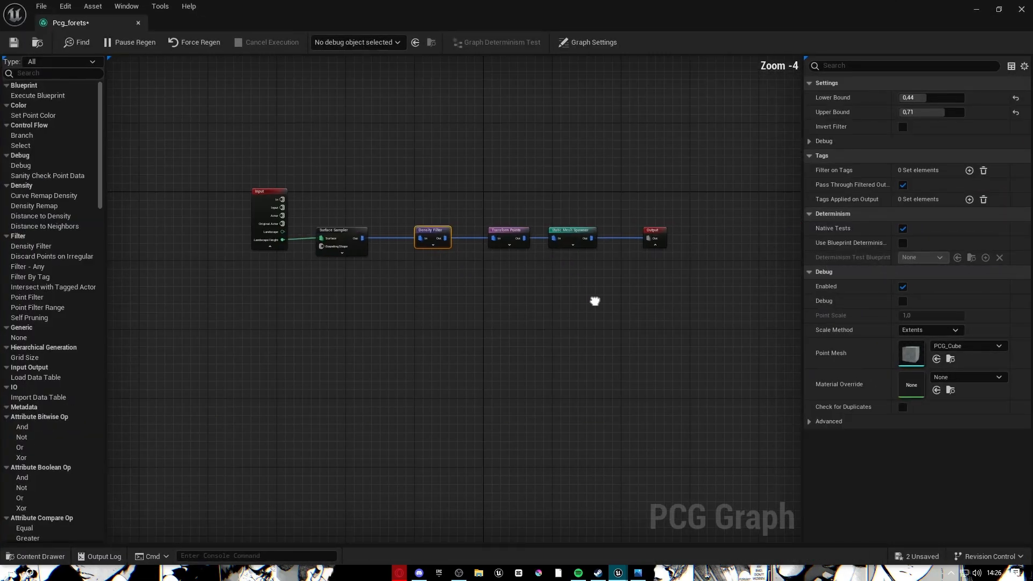
scroll(467, 206, "up", 3)
left_click(466, 206)
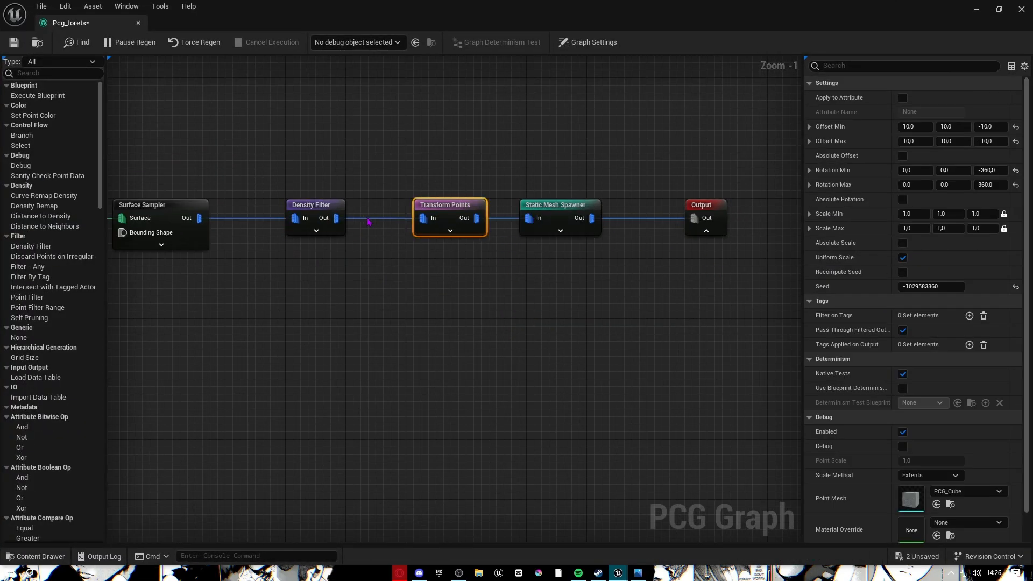
left_click(327, 207)
scroll(451, 322, "up", 1)
right_click_drag(451, 322, 402, 344)
scroll(433, 272, "down", 8)
scroll(496, 240, "up", 6)
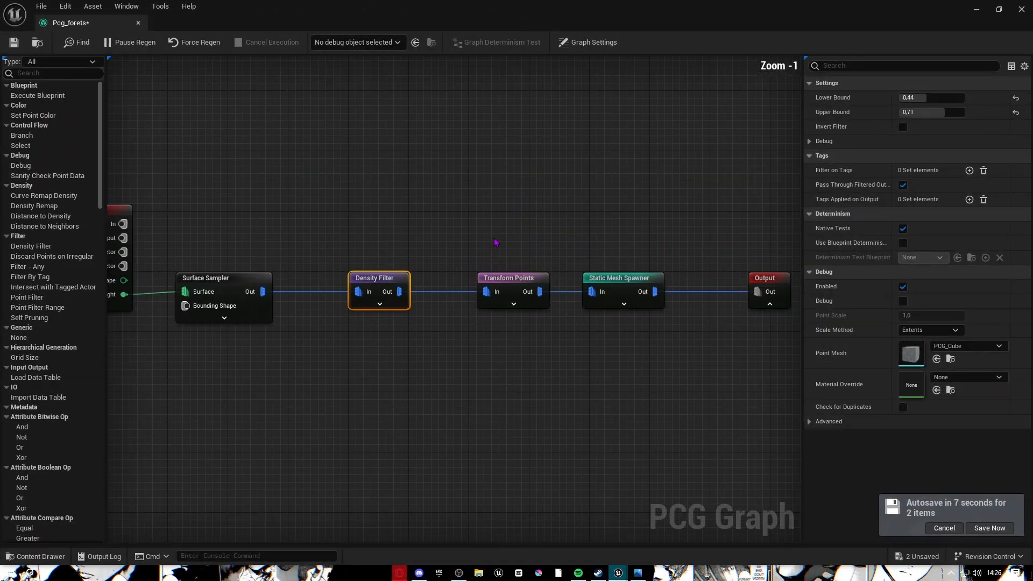
Zoom out and box-select nodes from Surface Sampler, extending toward Static Mesh Spawner.
right_click_drag(489, 240, 627, 104)
right_click_drag(560, 186, 474, 274)
scroll(474, 276, "down", 3)
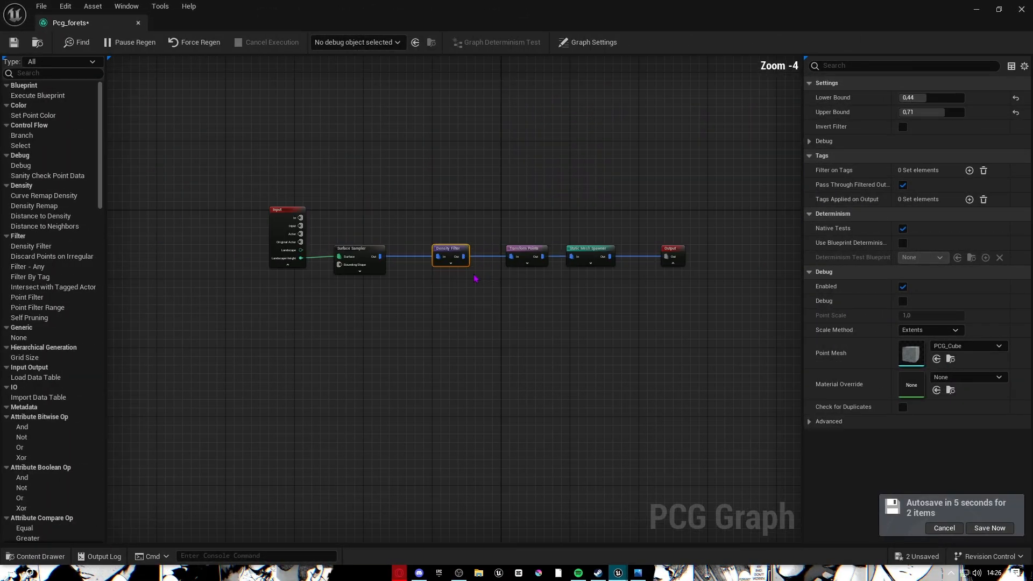
left_click_drag(366, 207, 520, 318)
scroll(532, 276, "up", 3)
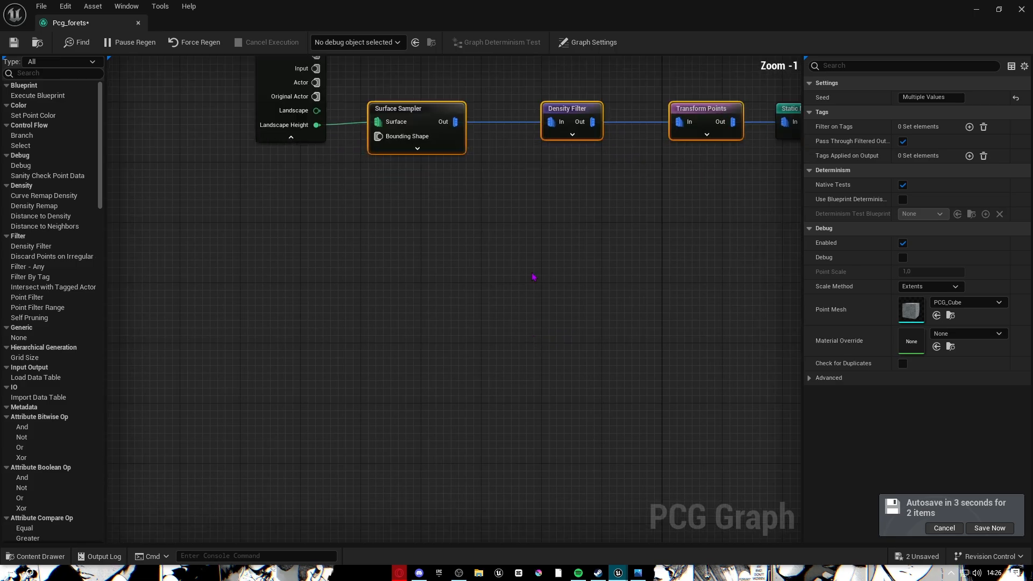
right_click_drag(533, 277, 475, 325)
scroll(419, 328, "down", 2)
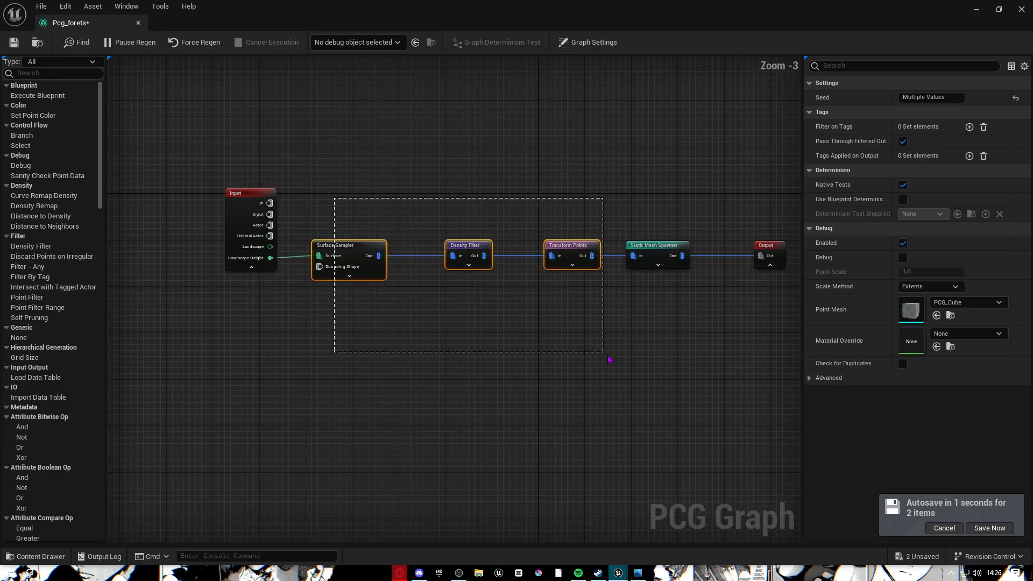
left_click_drag(610, 360, 629, 345)
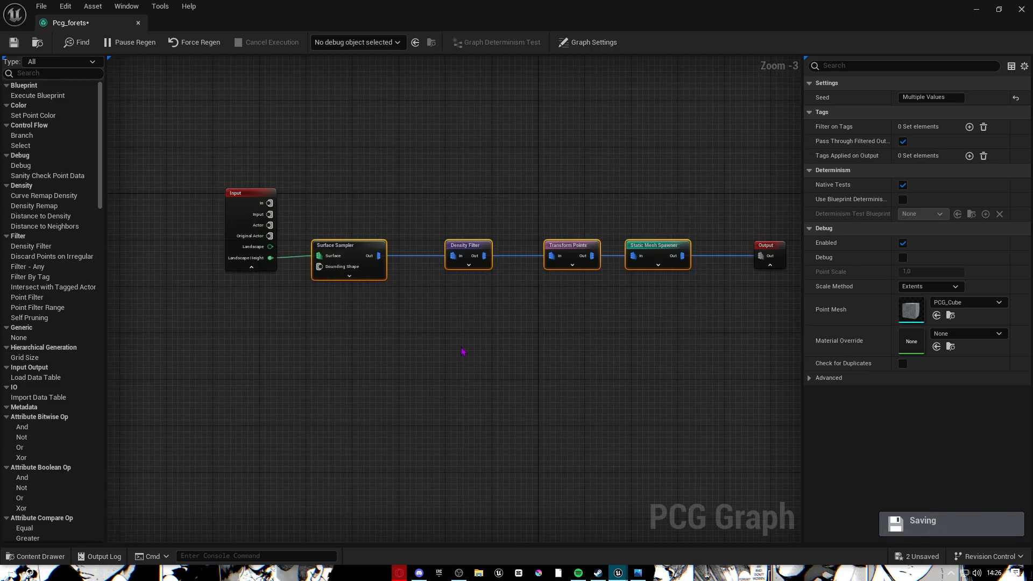
Clear the selection and box-select Surface Sampler through Static Mesh Spawner in one drag.
scroll(417, 330, "up", 3)
right_click_drag(416, 282, 218, 299)
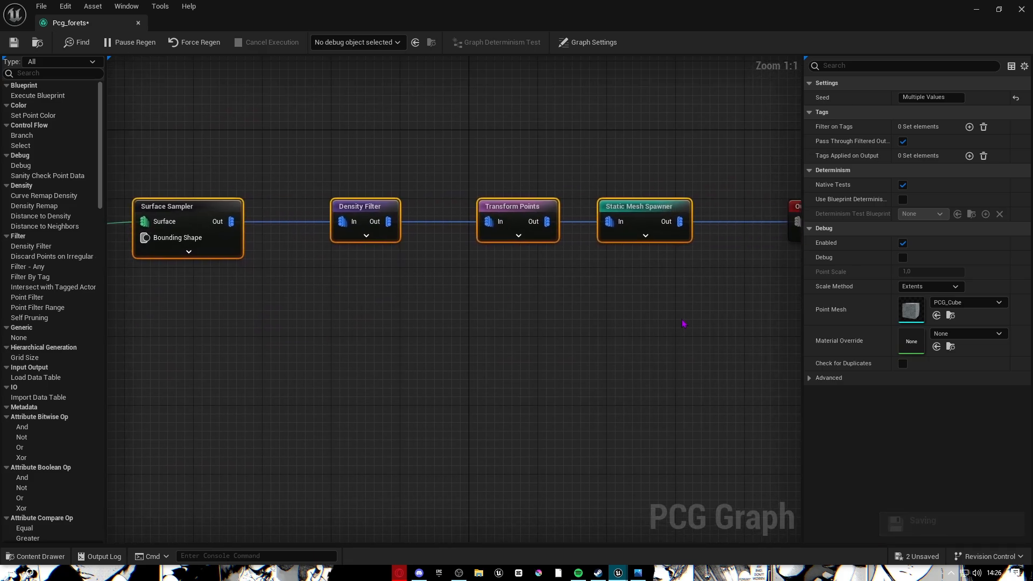
scroll(710, 321, "down", 2)
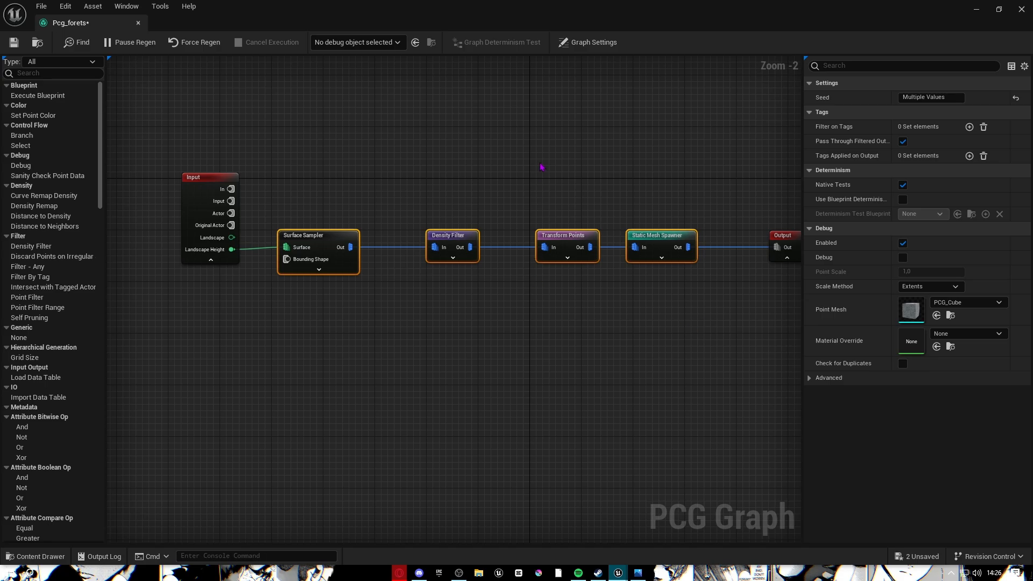
left_click(456, 226)
left_click_drag(300, 188, 717, 333)
Duplicate the four selected nodes with Ctrl+D and place the copy below the original.
key("ctrl+d")
left_click_drag(622, 350, 565, 321)
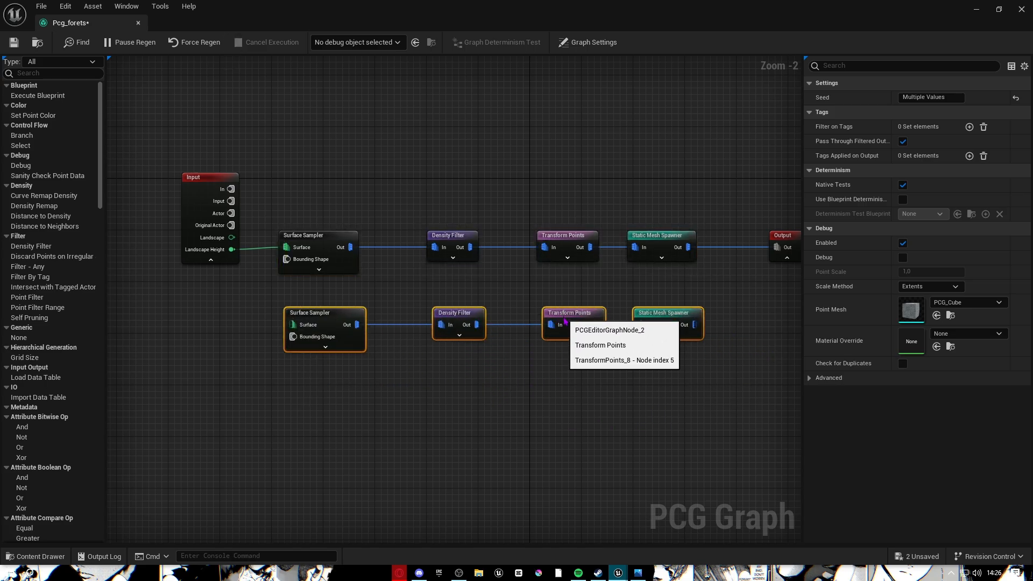
left_click(468, 289)
Feed the copied Surface Sampler from Input's Landscape Height and select the copied Static Mesh Spawner.
scroll(312, 335, "up", 2)
right_click_drag(312, 335, 422, 295)
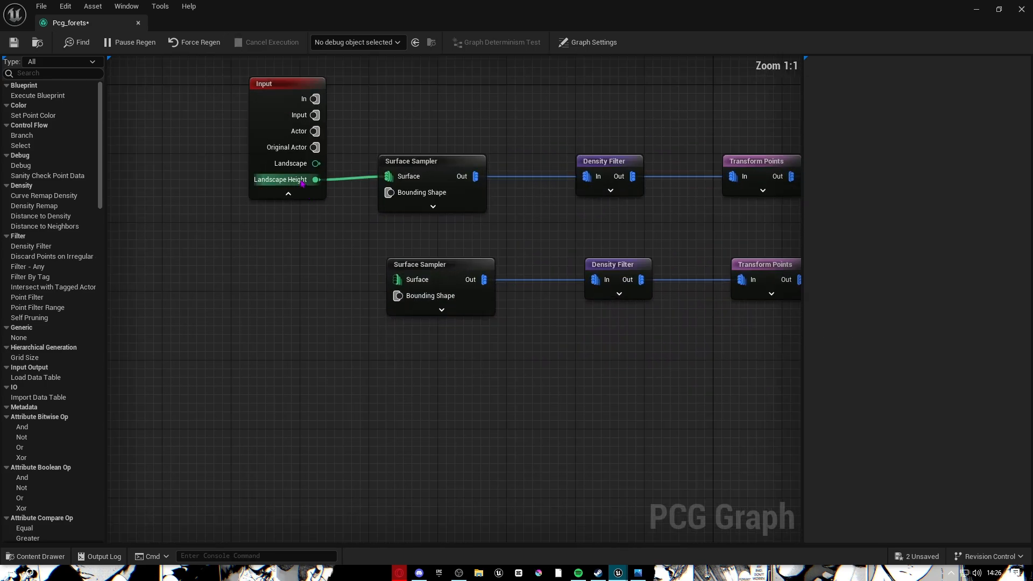
left_click_drag(316, 180, 383, 286)
right_click_drag(438, 279, 270, 221)
right_click_drag(546, 208, 480, 328)
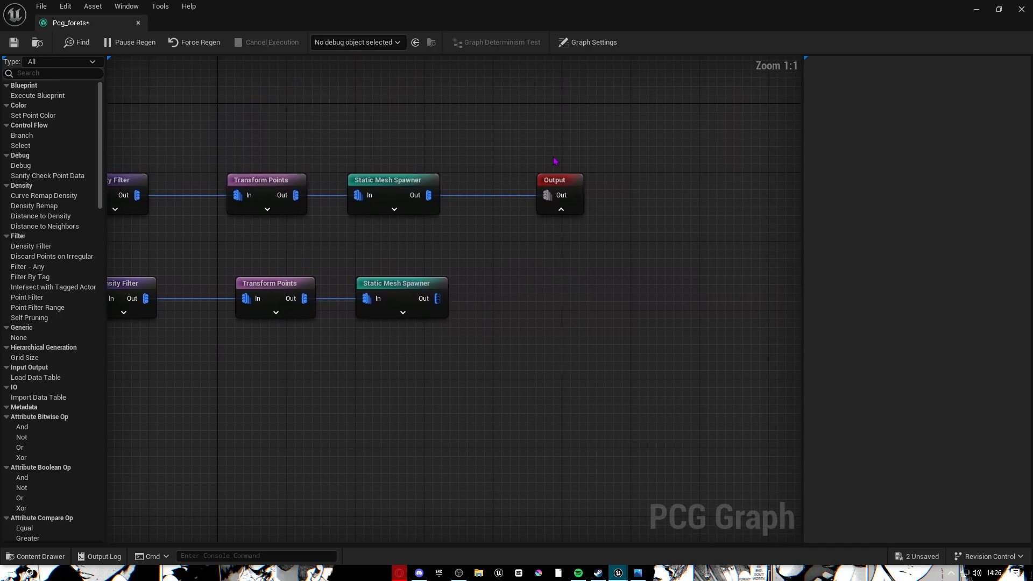
left_click(410, 286)
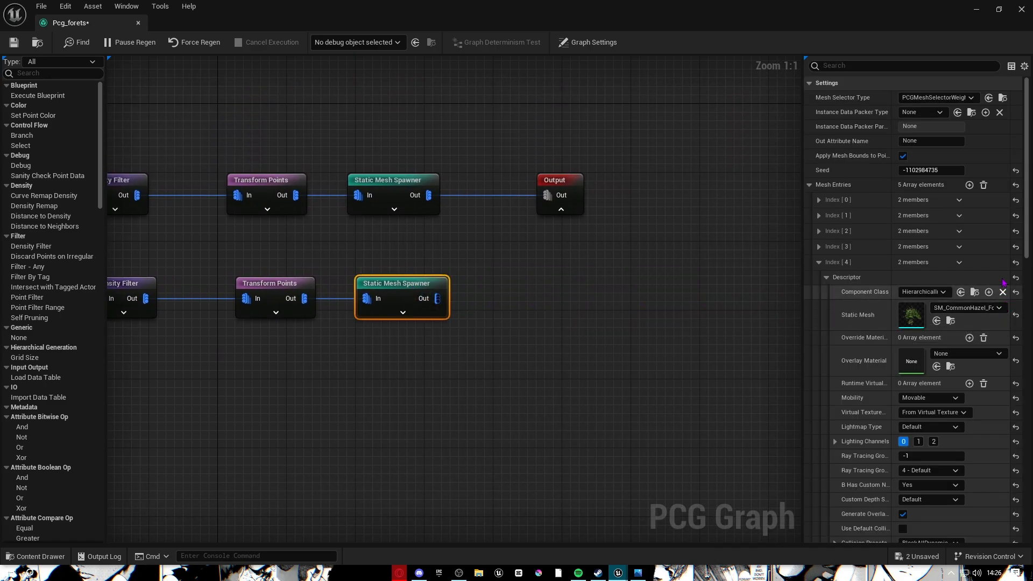
Set mesh entry Index [0] to a hazel sapling from the CommonHazel PivotPainter folder.
left_click(920, 200)
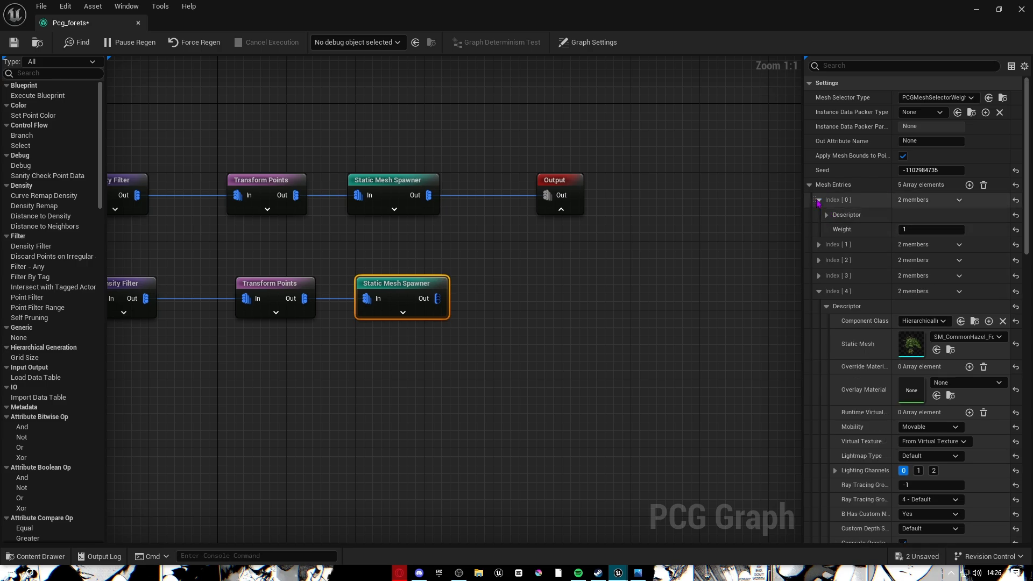
left_click(915, 200)
left_click(835, 200)
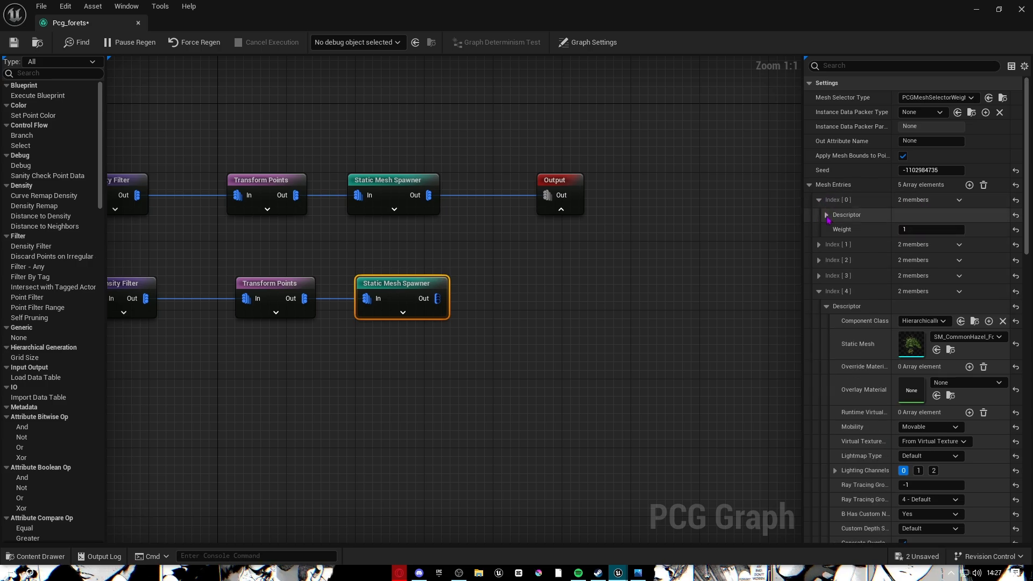
left_click(35, 555)
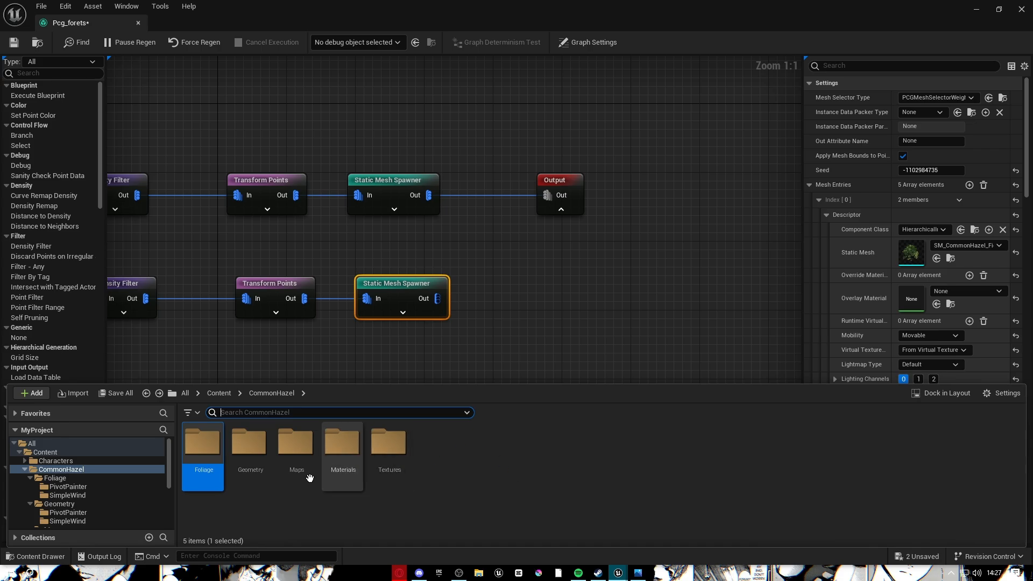
double_click(249, 443)
double_click(202, 442)
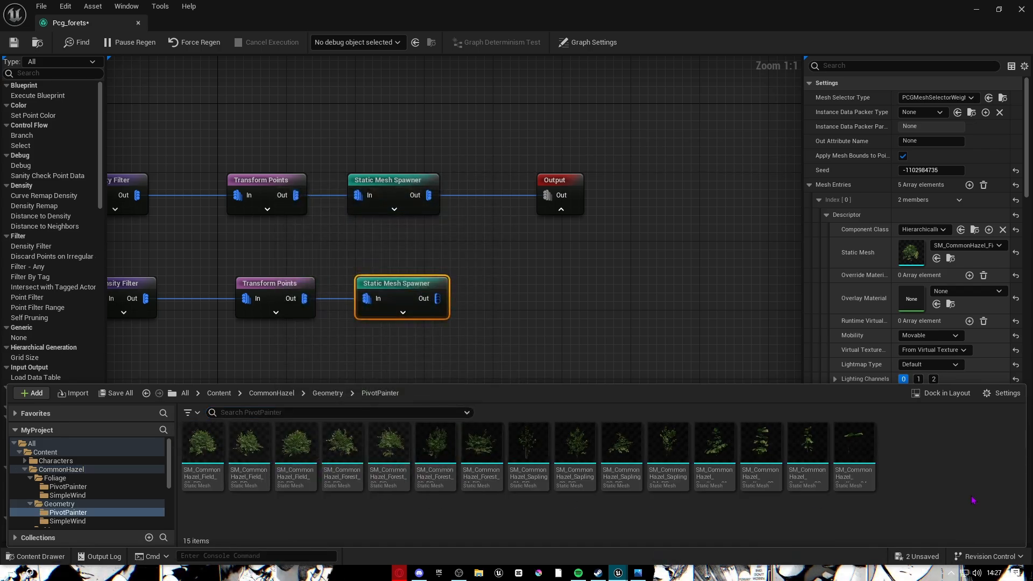
left_click_drag(668, 447, 911, 257)
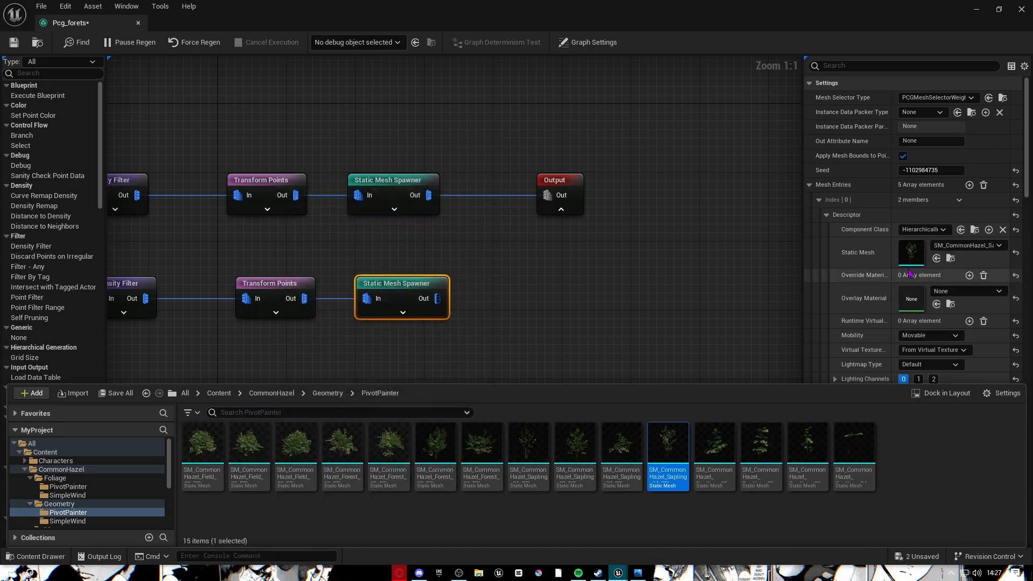
Collapse the mesh entries and save the Pcg_forets graph.
left_click(819, 199)
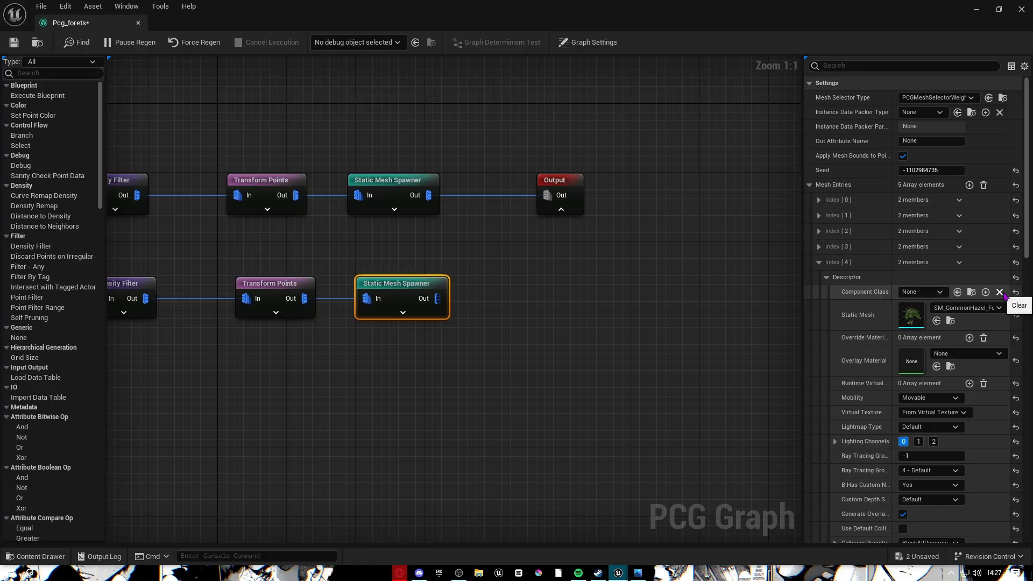
left_click(818, 263)
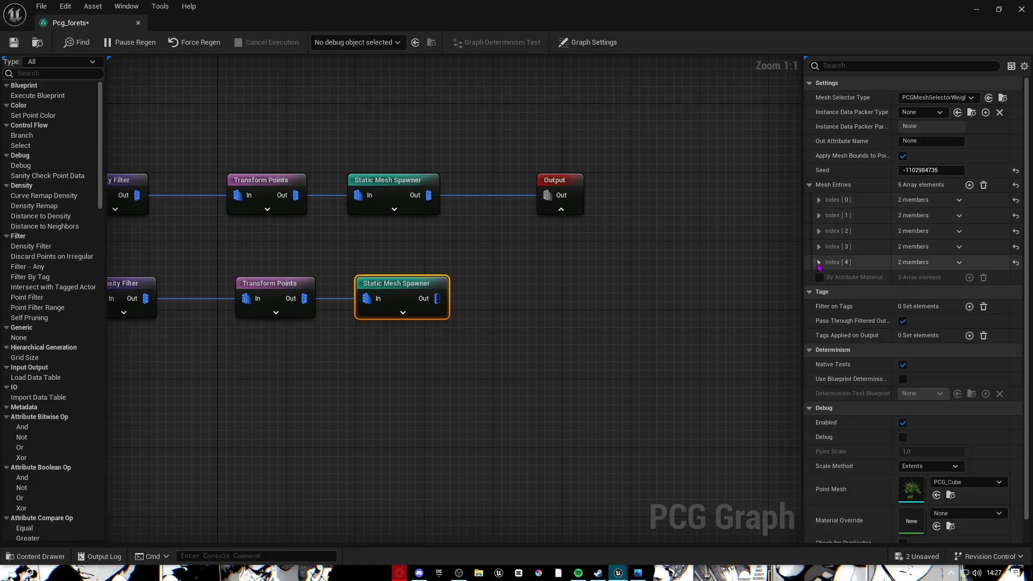
right_click(925, 263)
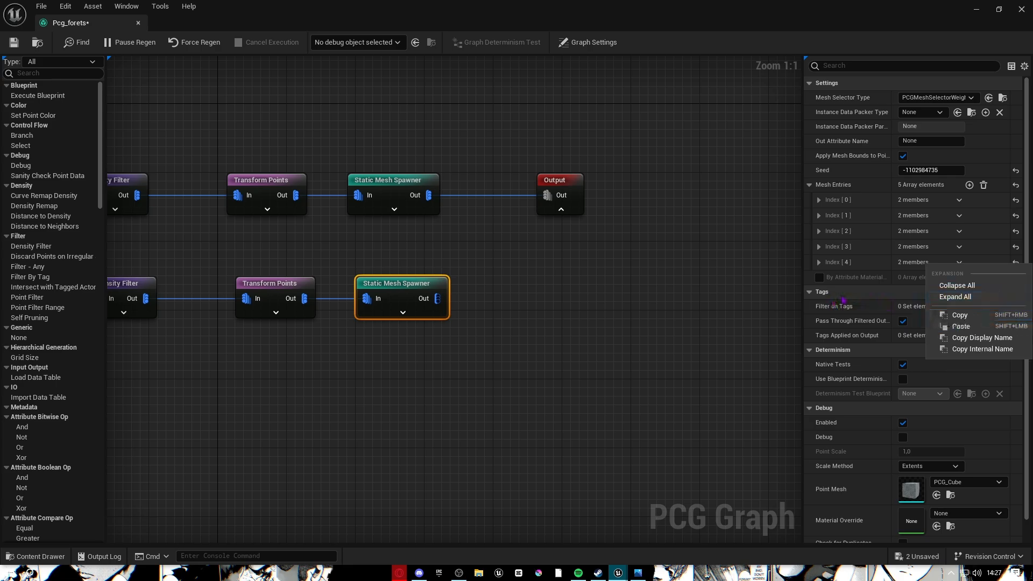
left_click(549, 323)
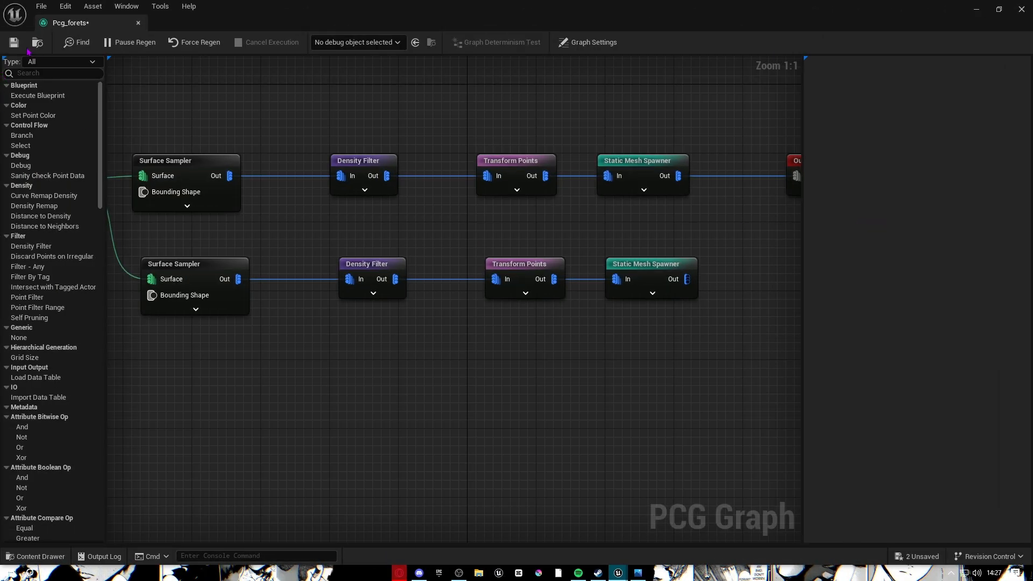
left_click(15, 43)
Check the lower Density Filter's bounds, still 0.44–0.71.
right_click_drag(624, 309, 538, 319)
left_click(580, 275)
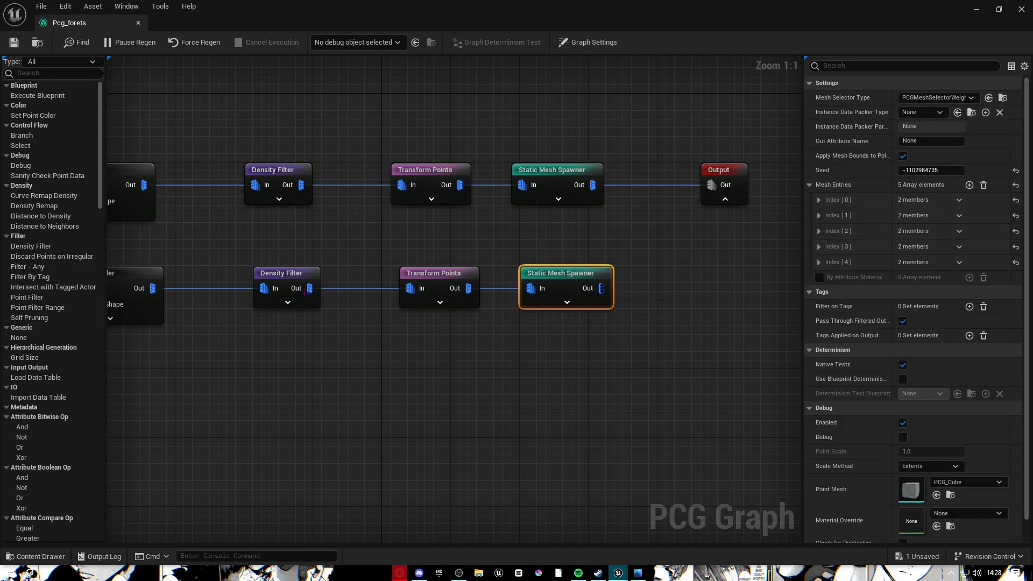
left_click(300, 288)
left_click(289, 275)
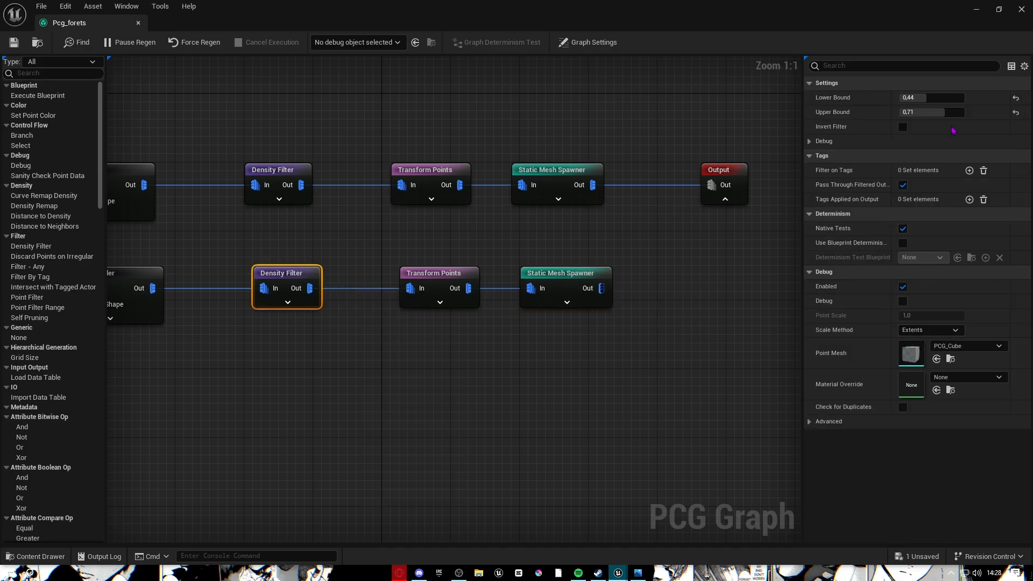
Fly the camera through the generated hazel trees, then bring the PCG graph window back.
left_click(976, 9)
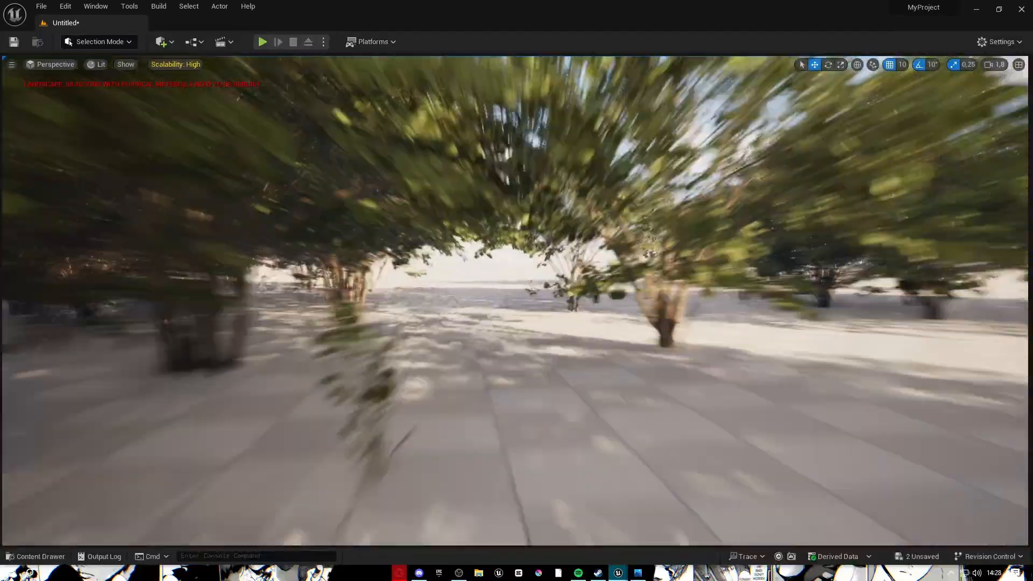
right_click_drag(516, 300, 831, 433)
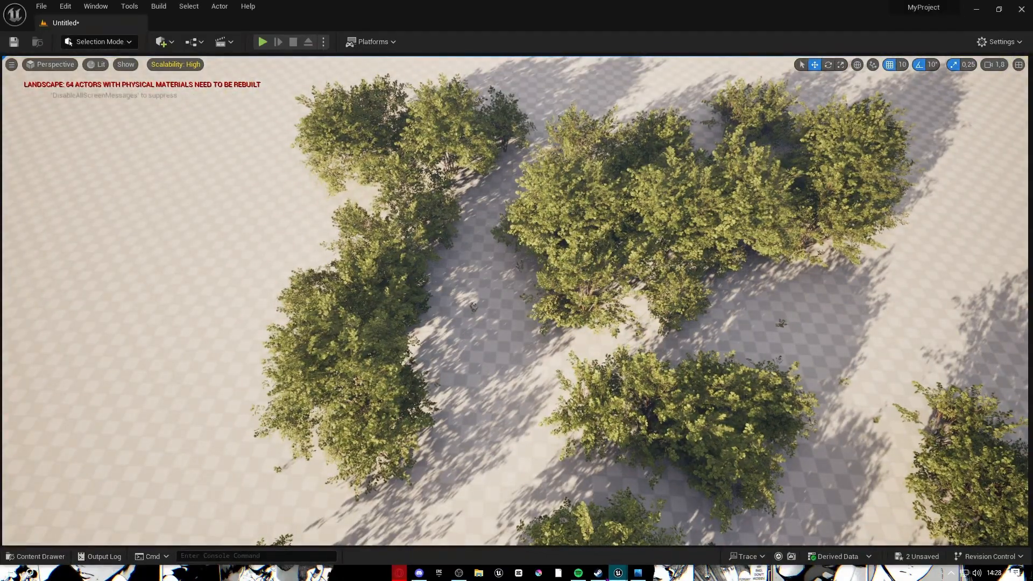
left_click(617, 575)
left_click(672, 519)
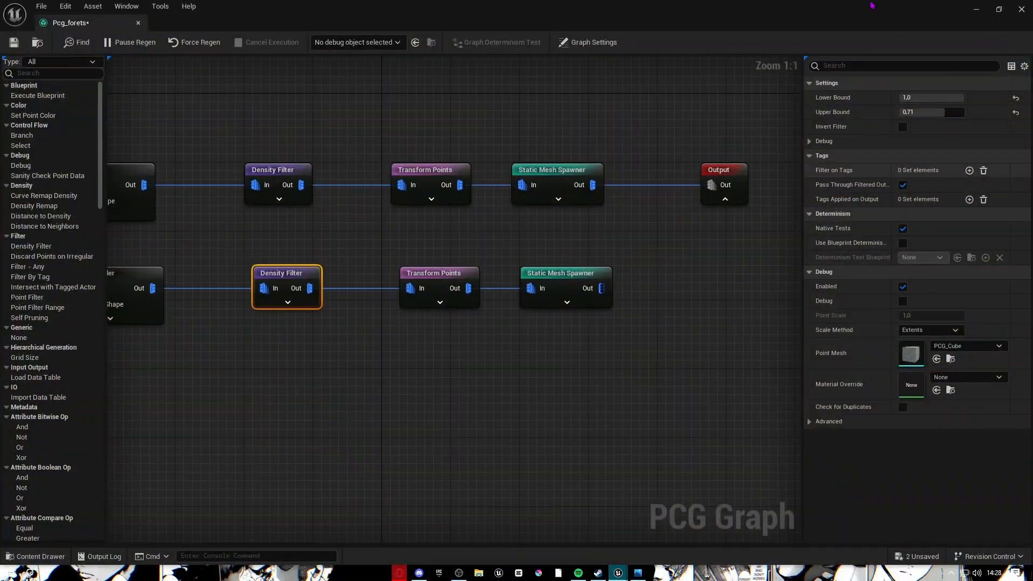
Assign a hazel mesh from the Content Drawer to the lower spawner's Index [4] entry.
left_click_drag(871, 5, 775, 148)
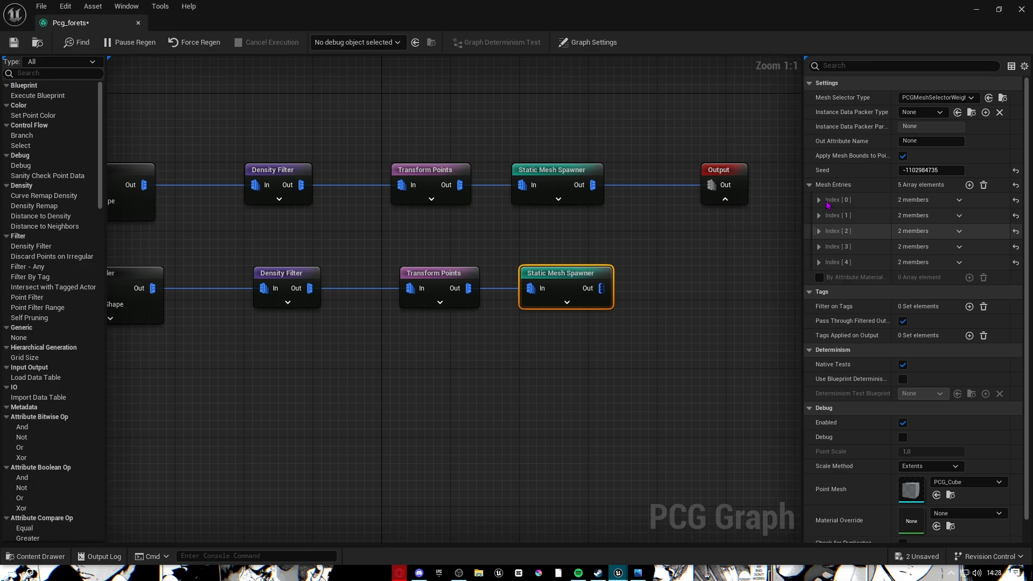
left_click(819, 262)
left_click(827, 277)
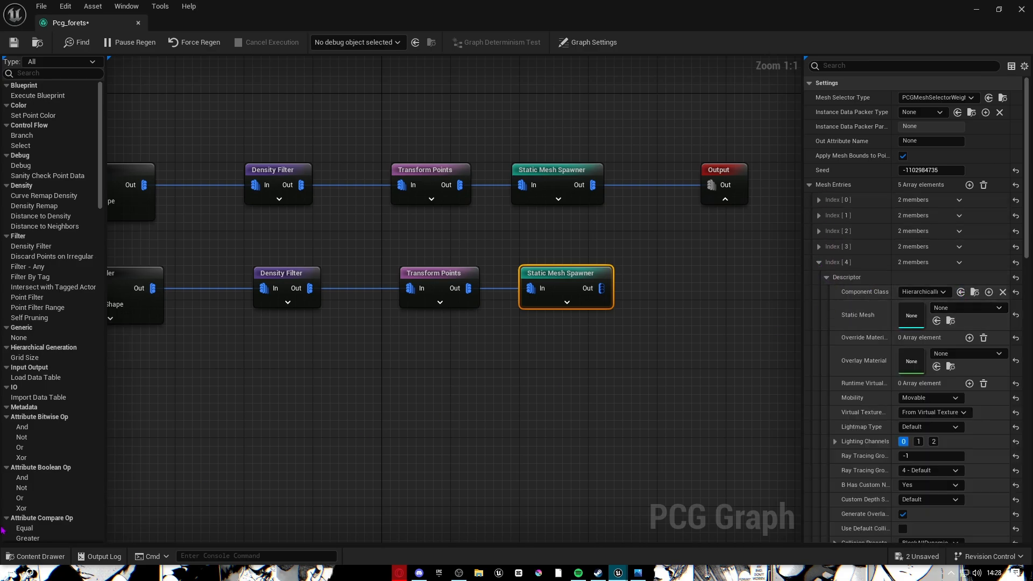
left_click(47, 556)
left_click_drag(807, 444, 853, 323)
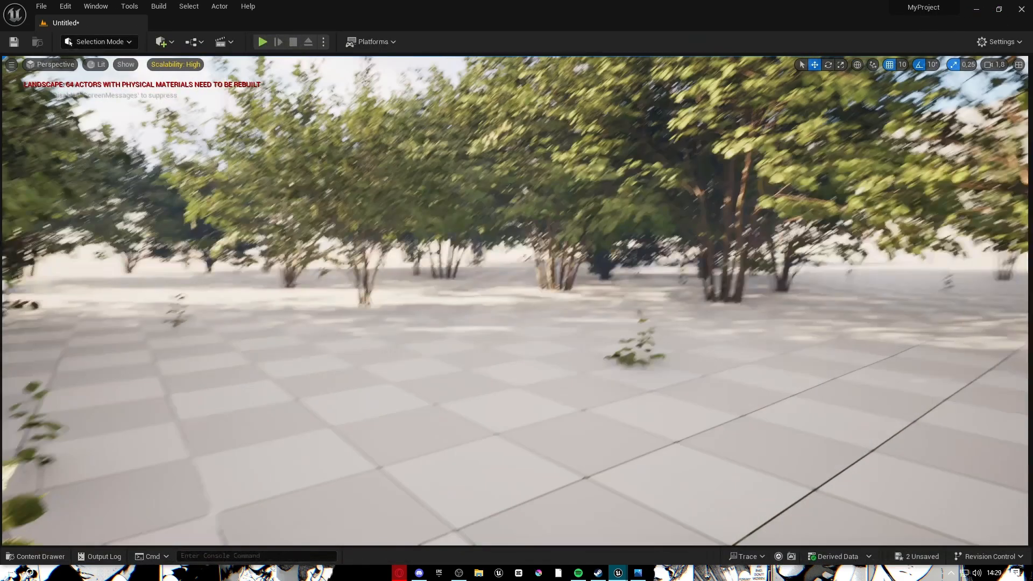
Fly the level camera up above the trees, then bring the Pcg_forets graph window back to the front.
right_click_drag(516, 302, 515, 365)
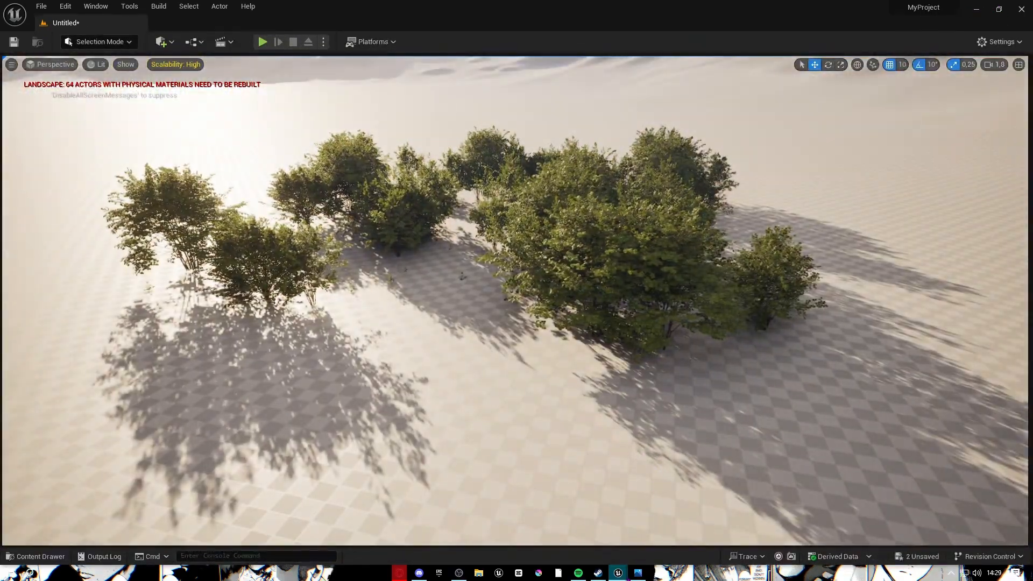
left_click(618, 573)
left_click(678, 540)
right_click_drag(481, 437, 563, 430)
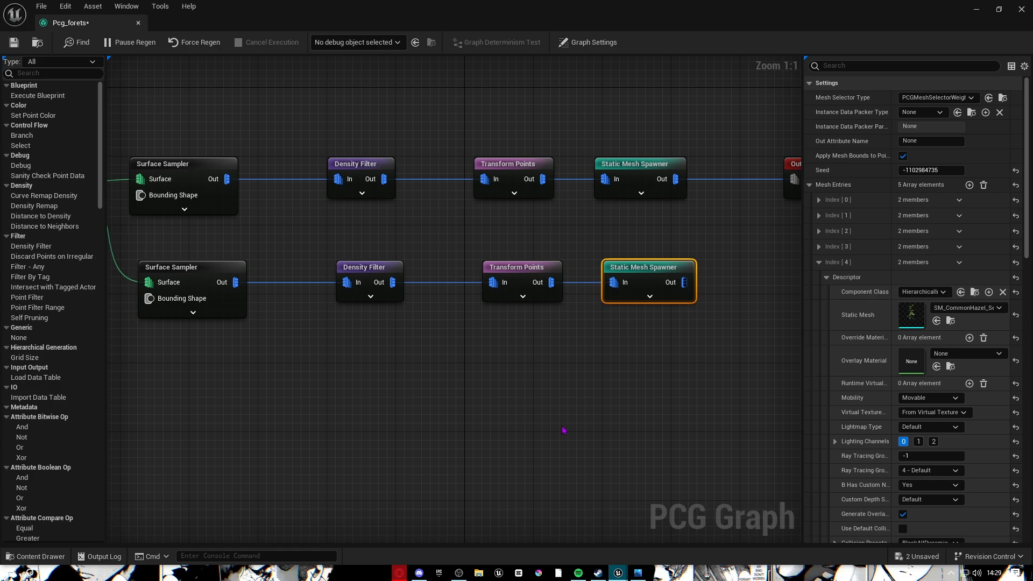
Zoom out and select the four nodes of the lower scatter chain.
right_click_drag(548, 428, 645, 375)
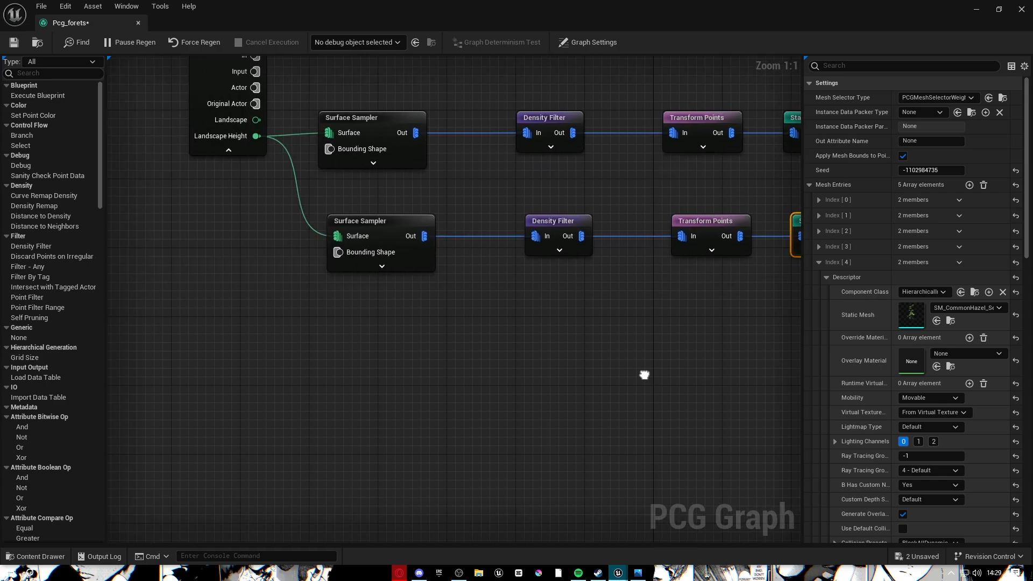
scroll(684, 429, "down", 3)
right_click_drag(552, 365, 346, 328)
right_click_drag(624, 351, 742, 447)
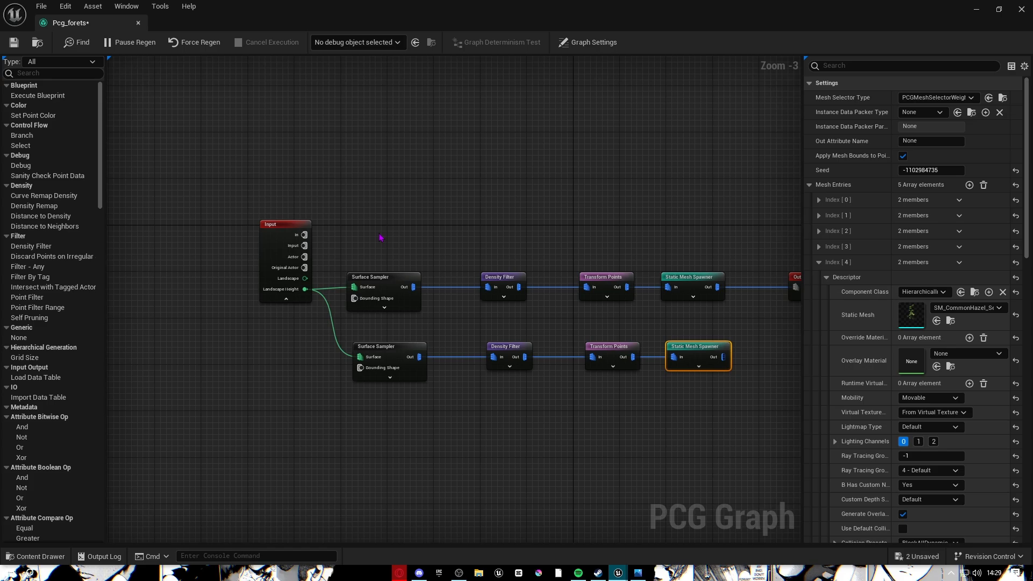
left_click_drag(360, 227, 645, 305)
left_click_drag(732, 326, 605, 329)
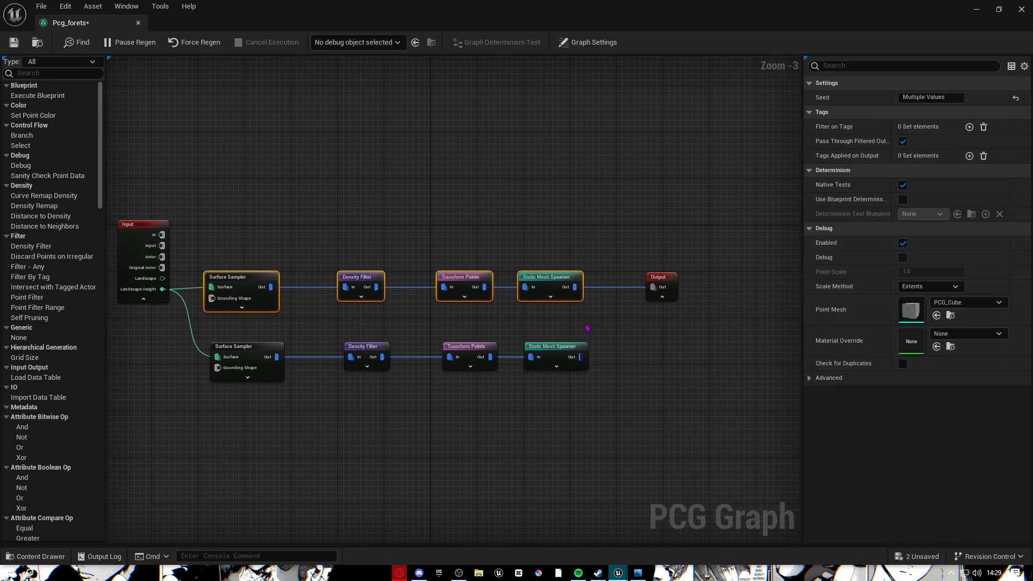
right_click_drag(438, 355, 623, 226)
left_click_drag(360, 193, 433, 280)
scroll(433, 280, "up", 1)
right_click_drag(433, 281, 727, 298)
right_click_drag(442, 299, 607, 321)
left_click_drag(600, 227, 650, 239)
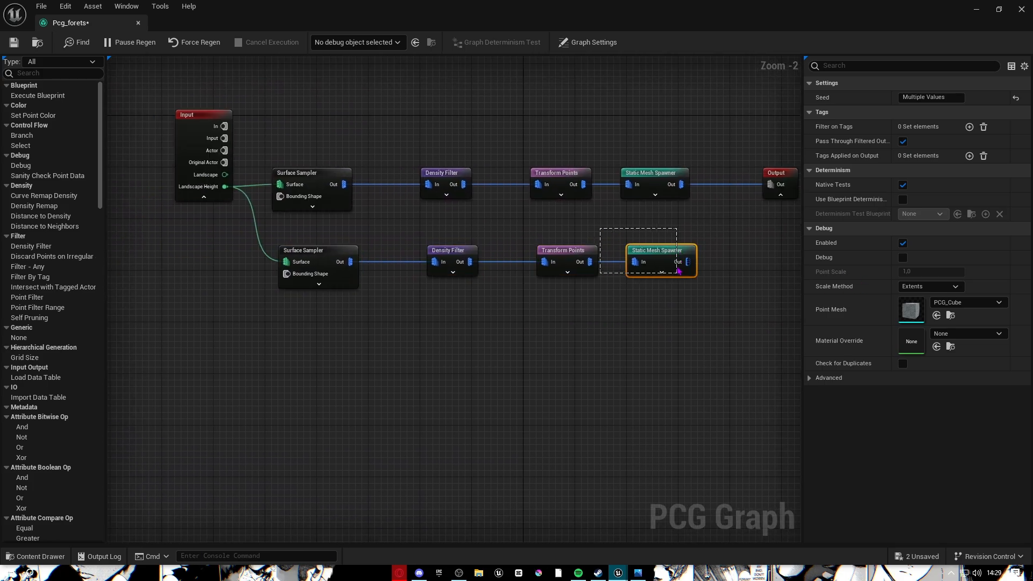
left_click_drag(679, 271, 655, 260)
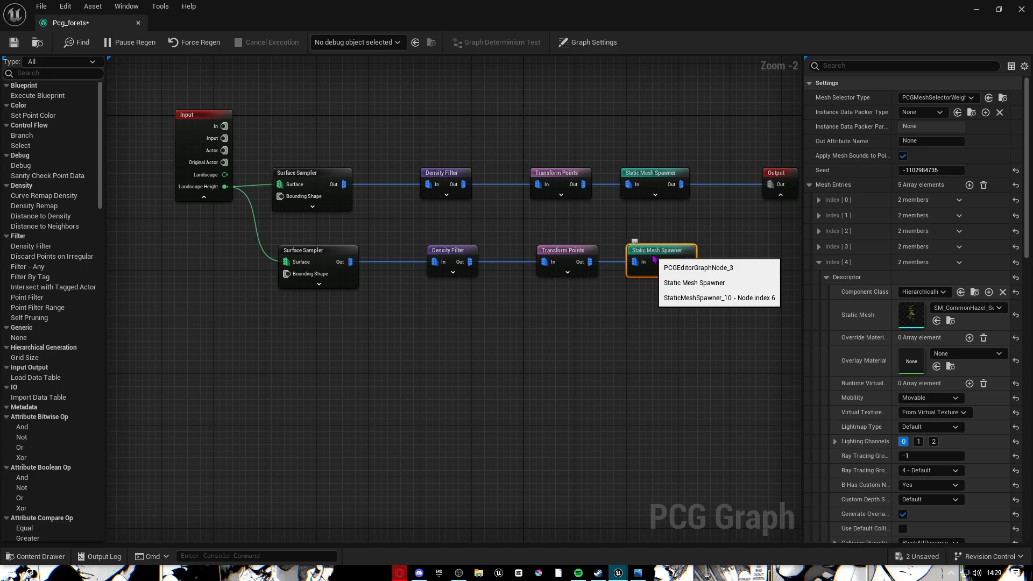
left_click_drag(278, 239, 709, 321)
Copy the chain and paste two copies, wiring Landscape Height into each new Surface Sampler.
key("ctrl+c")
key("ctrl+v")
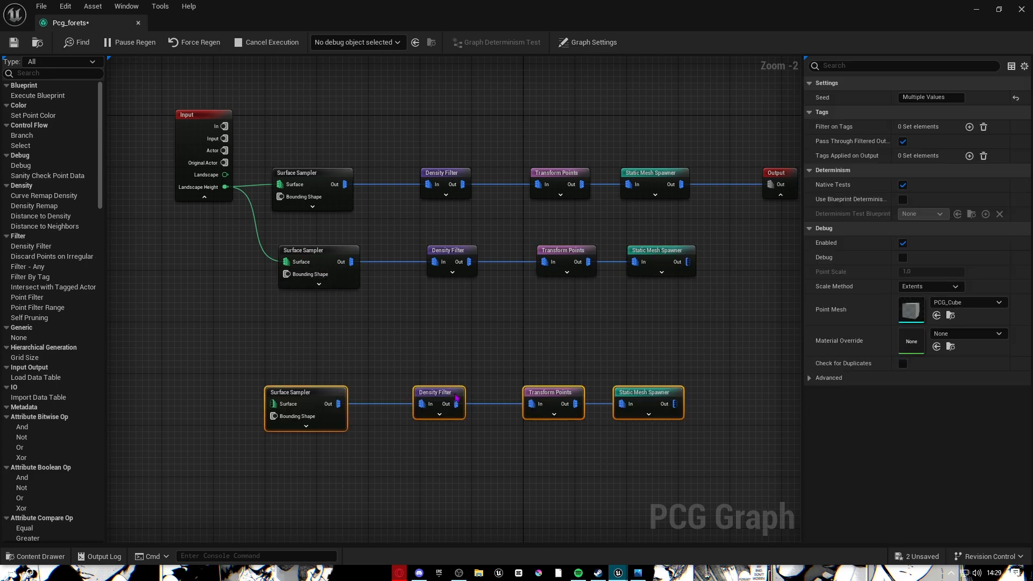
left_click_drag(224, 188, 331, 357)
right_click_drag(353, 463, 342, 352)
key("ctrl+v")
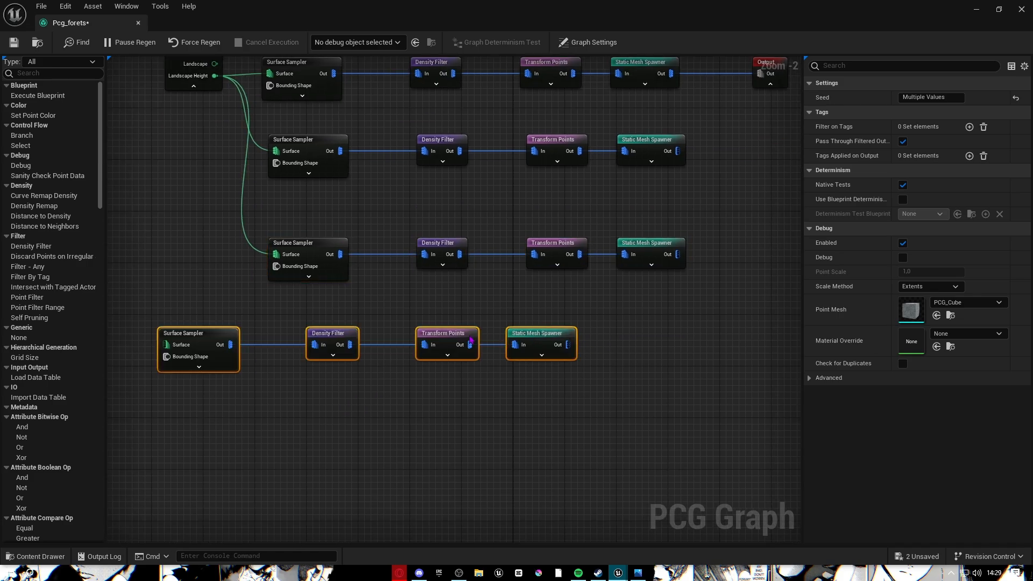
left_click_drag(420, 331, 569, 331)
left_click_drag(213, 76, 293, 335)
Select the Density Filter in the newest, fourth chain.
mouse_move(243, 301)
left_mouse_down()
mouse_move(834, 468)
mouse_move(431, 381)
left_mouse_up()
mouse_move(490, 395)
right_mouse_down()
mouse_move(761, 385)
mouse_move(507, 359)
right_mouse_up()
scroll(288, 348, "up", 2)
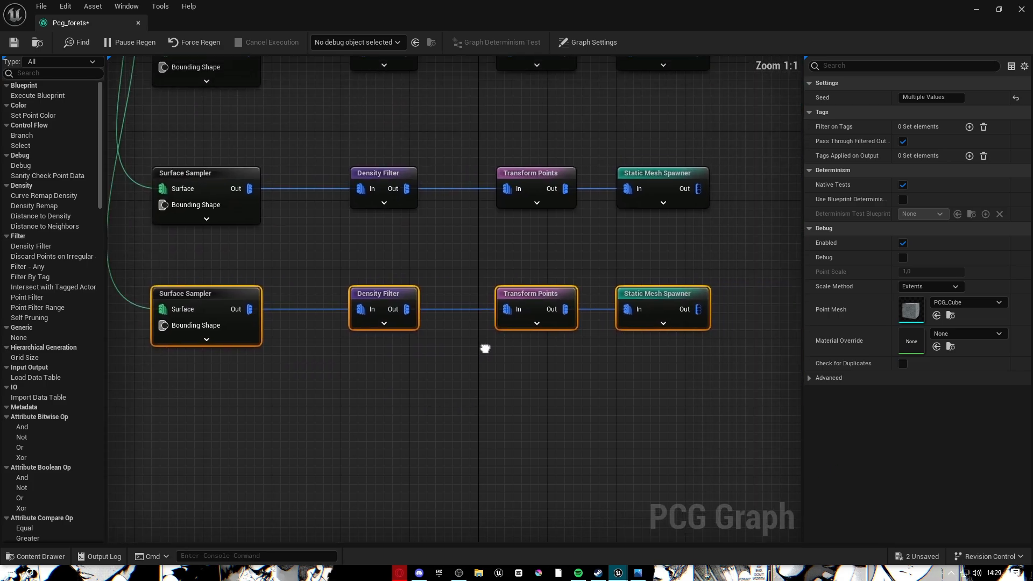
left_click(383, 307)
Delete the bottom Density Filter, wire its Surface Sampler straight to Transform Points, and close the gap.
key("Delete")
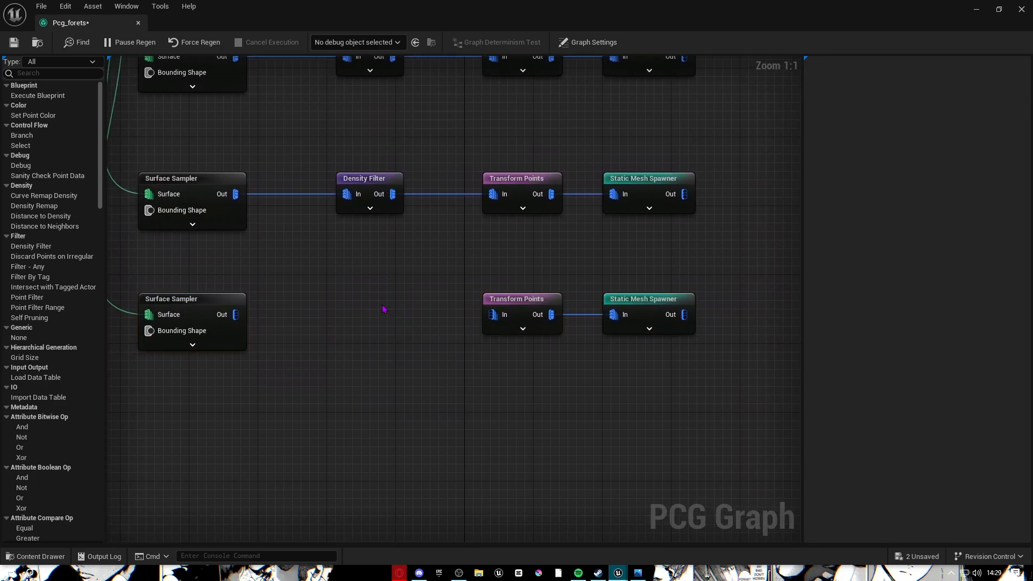
left_click_drag(235, 314, 494, 316)
left_click_drag(350, 258, 828, 371)
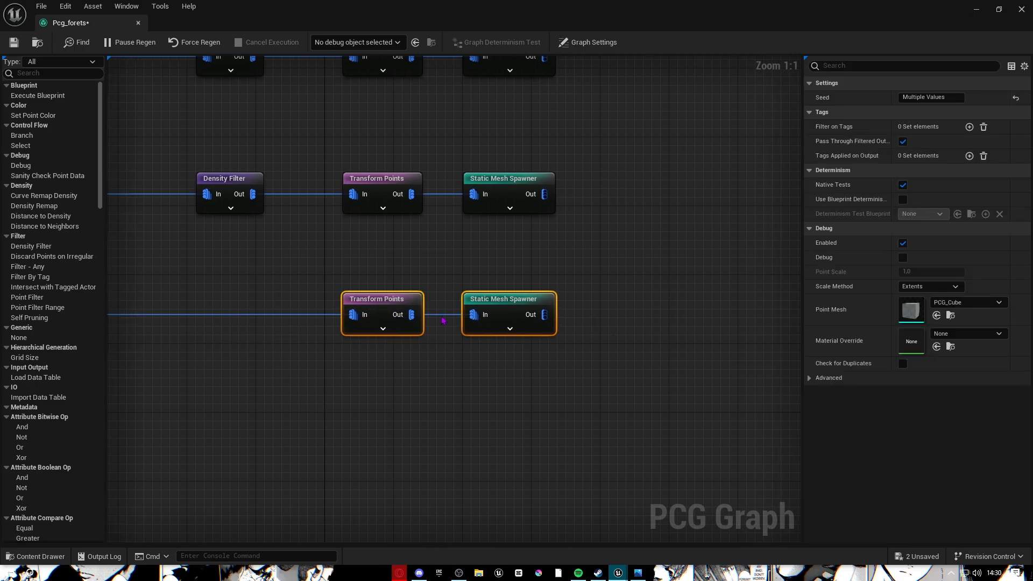
left_click_drag(477, 296, 332, 306)
right_click_drag(252, 283, 498, 288)
left_click_drag(470, 320, 452, 315)
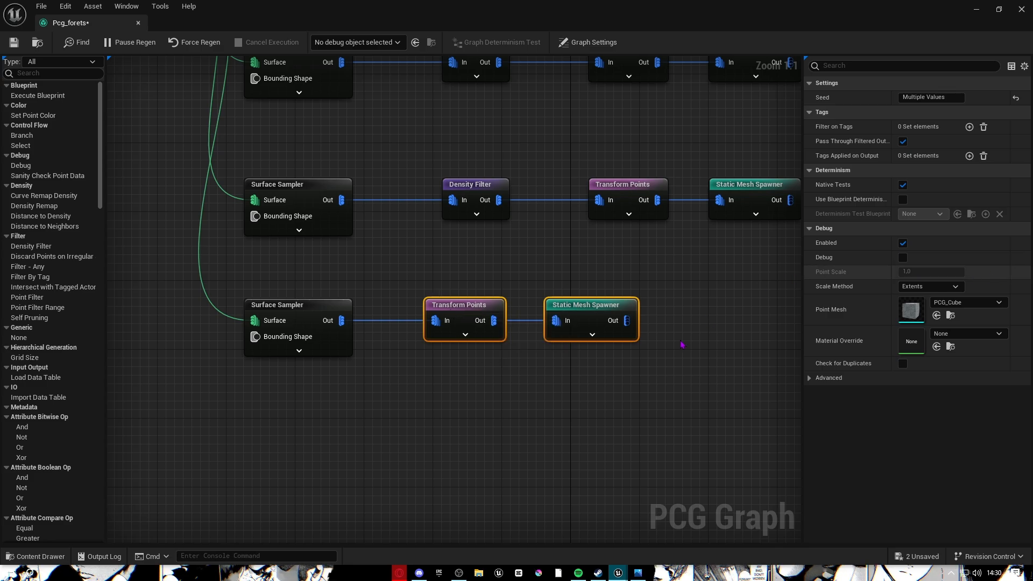
Replace the bottom Static Mesh Spawner's mesh entries with one new entry using a CommonHazel mesh.
left_click(616, 330)
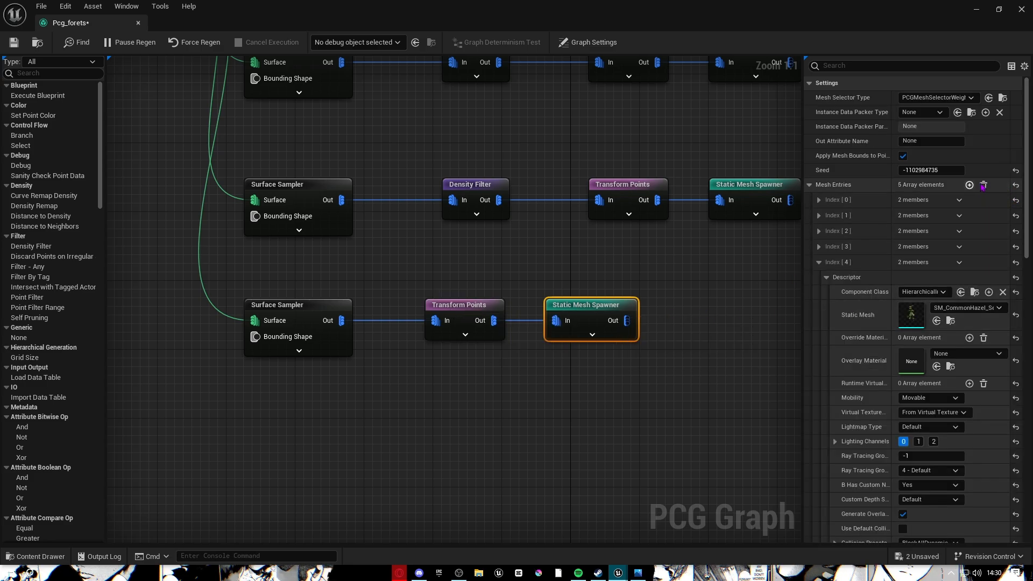
left_click(1016, 185)
left_click(969, 185)
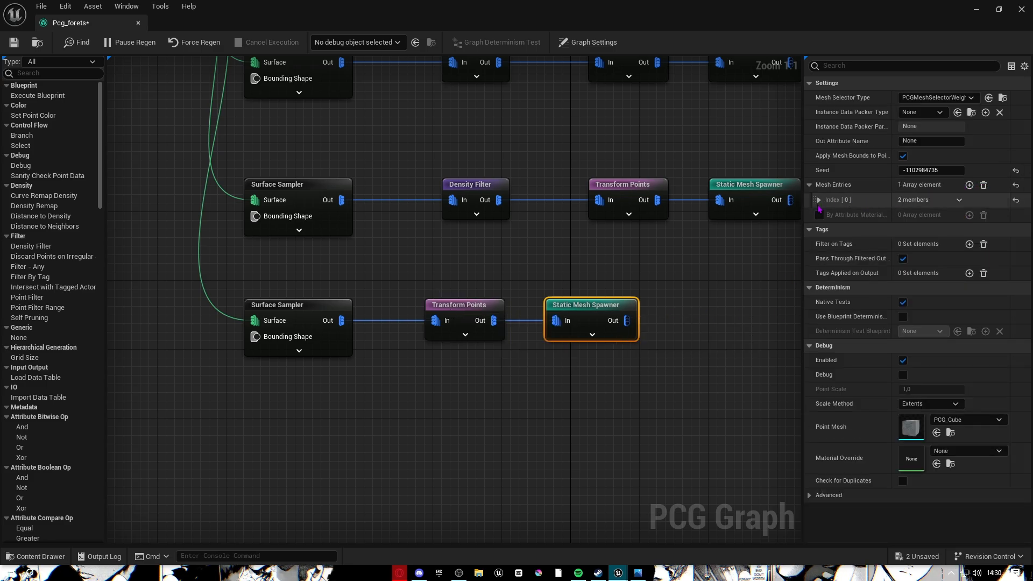
left_click(819, 200)
left_click(827, 214)
left_click(65, 560)
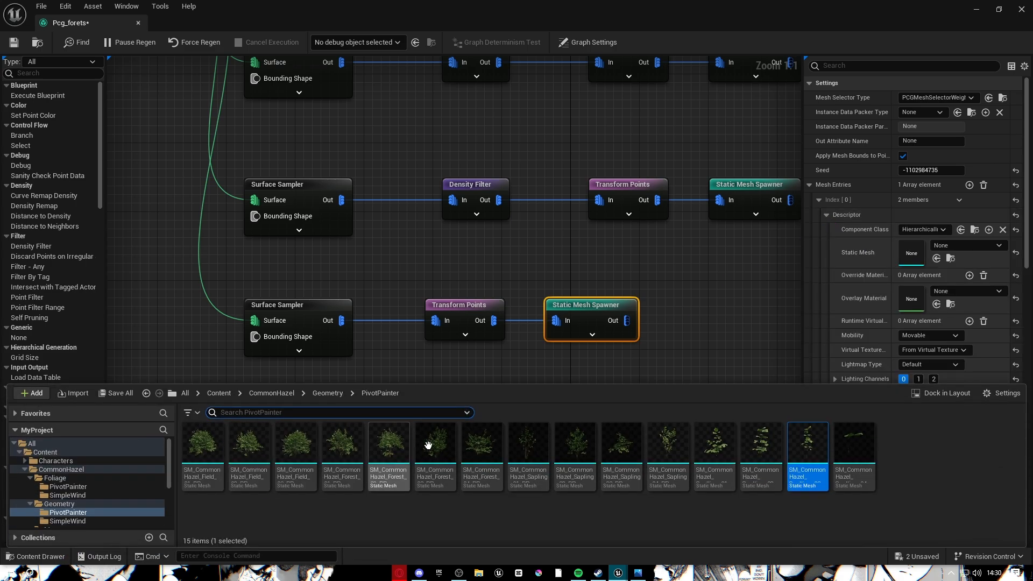
left_click(862, 422)
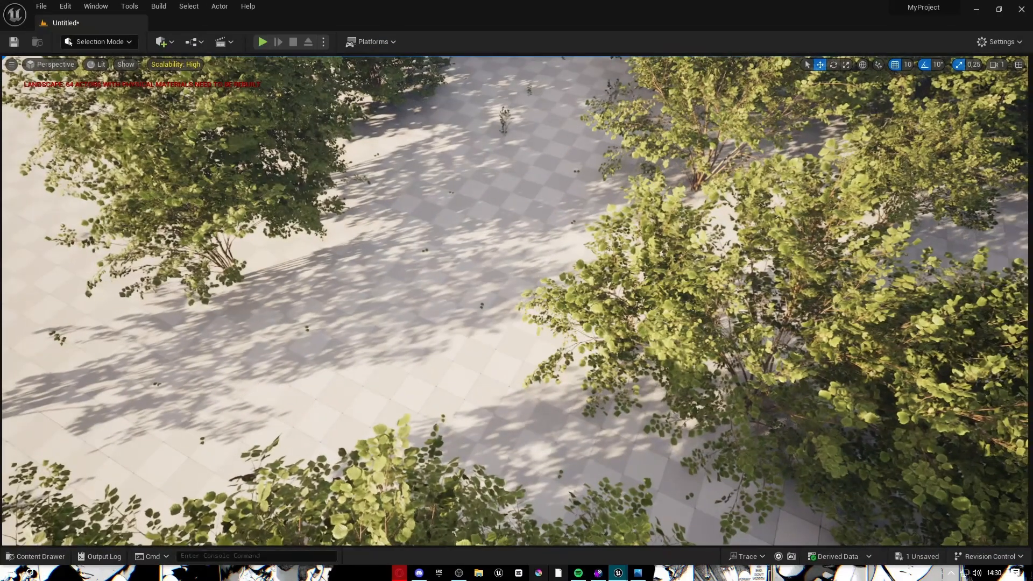
Return to the Pcg_forets graph window and select the Output node.
mouse_move(619, 571)
left_click(675, 527)
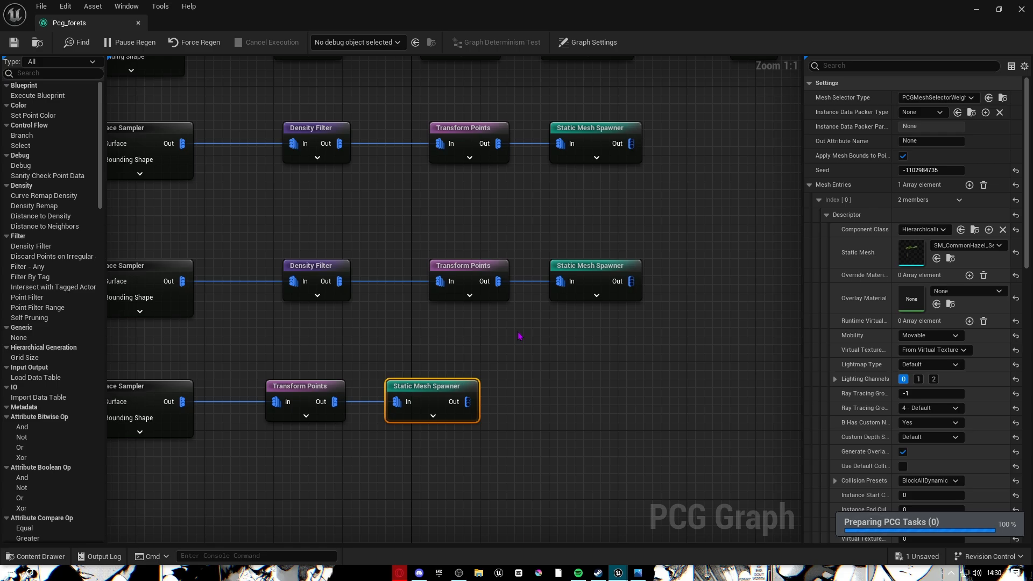
scroll(516, 333, "down", 8)
scroll(491, 318, "up", 5)
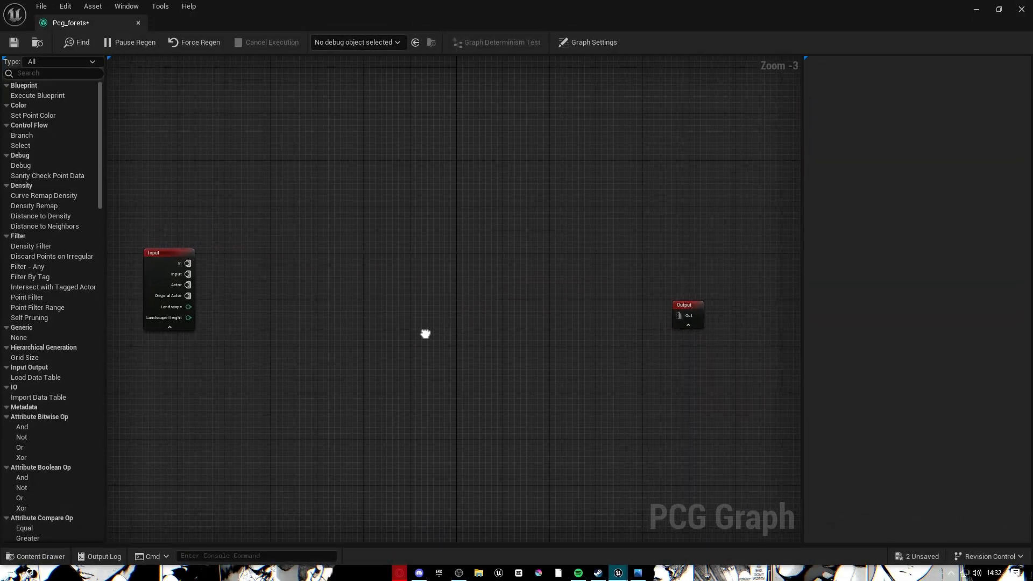
left_click(687, 312)
Turn and fly the viewport camera forward over the desert dunes.
right_click_drag(484, 311, 692, 280)
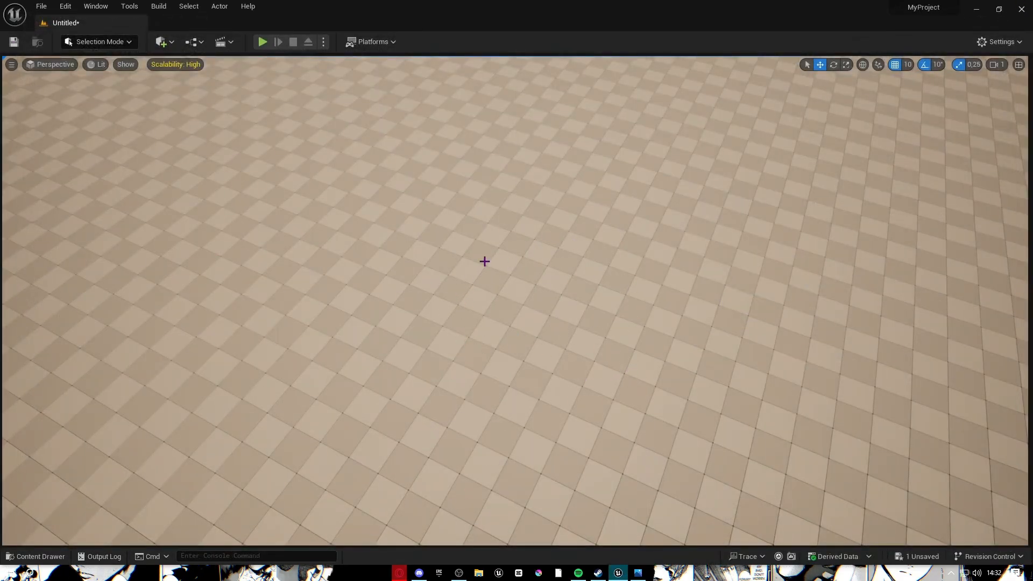
right_click_drag(485, 261, 567, 217)
scroll(484, 261, "up", 2)
key("w")
scroll(484, 261, "up", 3)
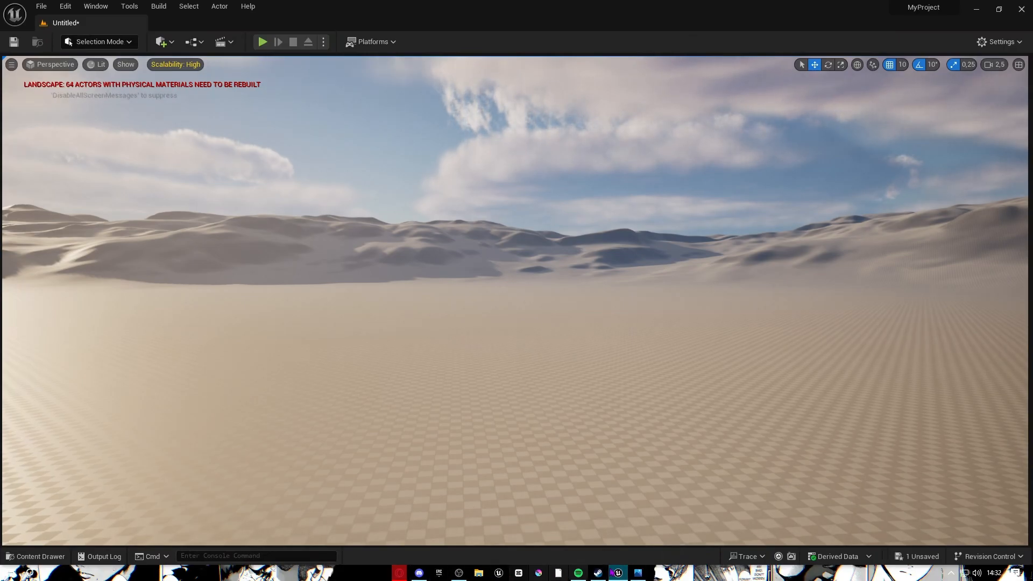
Open the Content Drawer, step back to CommonHazel, and select the pcg folder.
left_click(37, 556)
key("alt+Left")
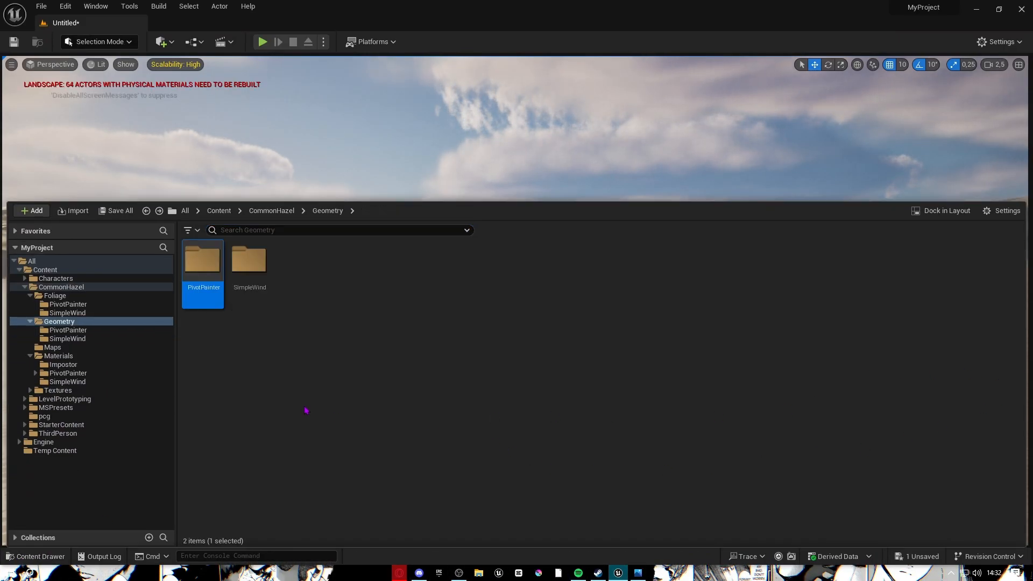
key("alt+Left")
key("alt+Left")
key("alt+Left")
left_click(58, 417)
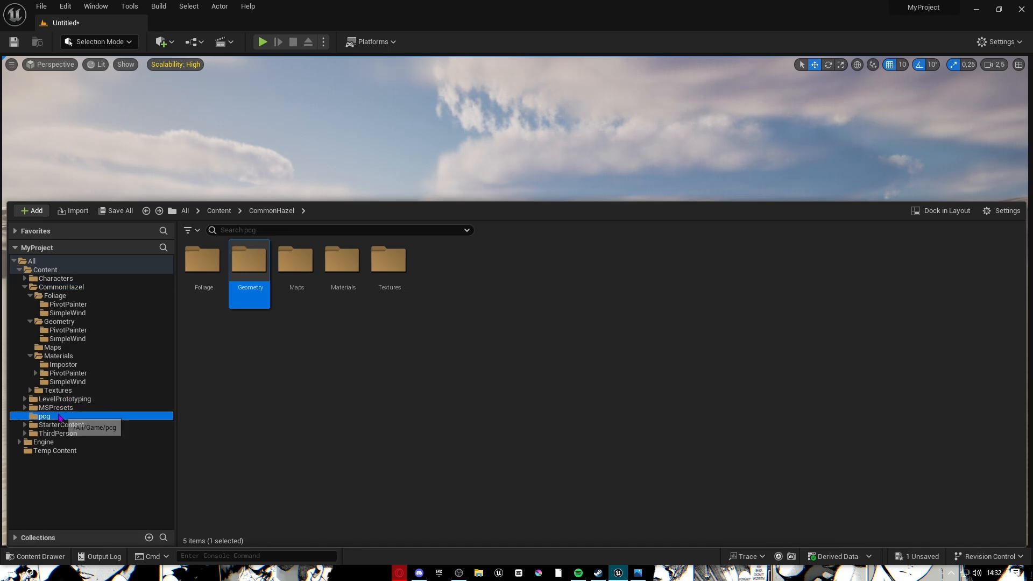
Open Pcg_forets for editing, expand the Input node to show its pins, and move it up-left.
double_click(221, 274)
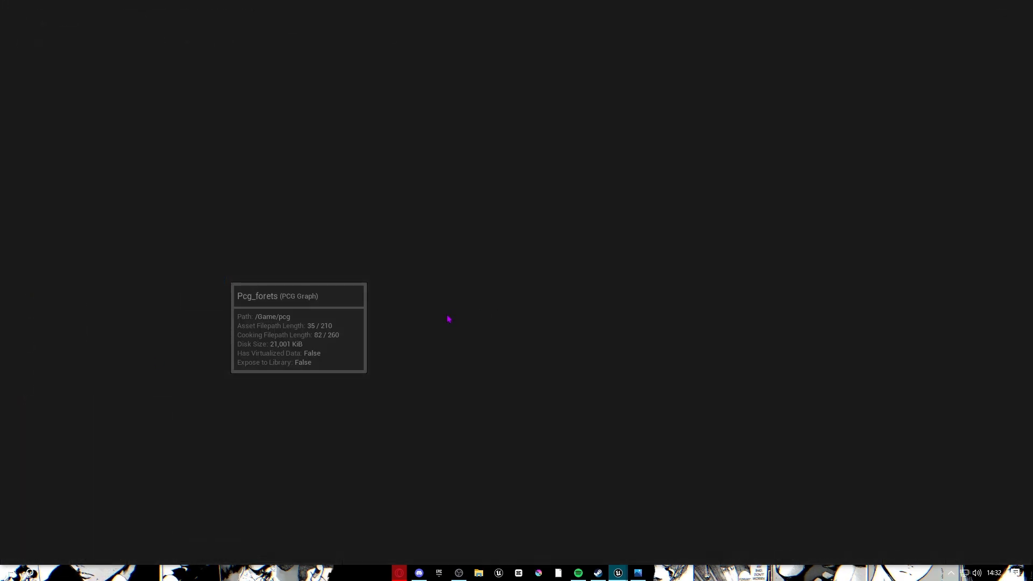
scroll(449, 319, "up", 2)
right_click_drag(162, 330, 394, 383)
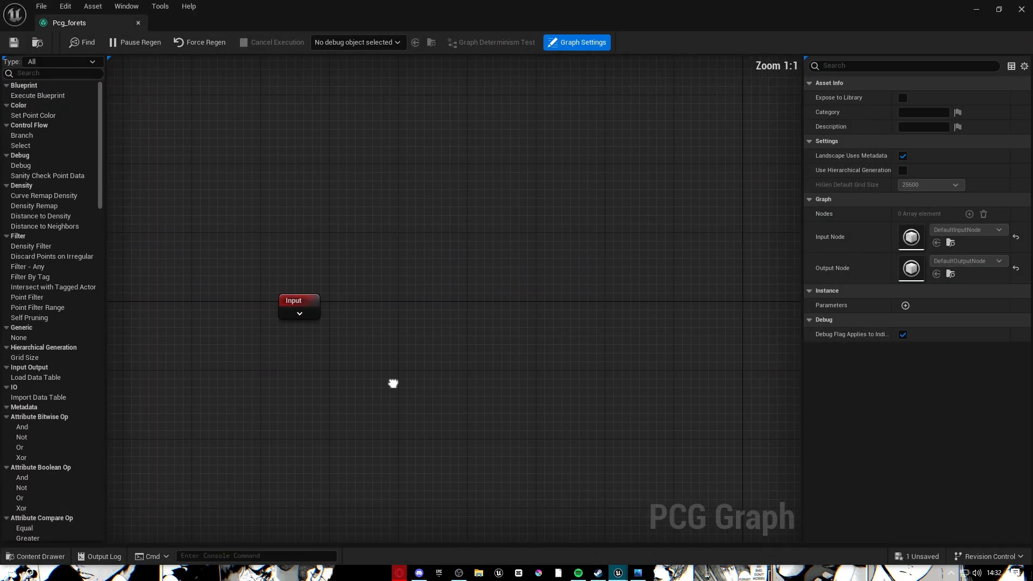
left_click(300, 311)
left_click(299, 313)
left_click_drag(297, 307, 271, 300)
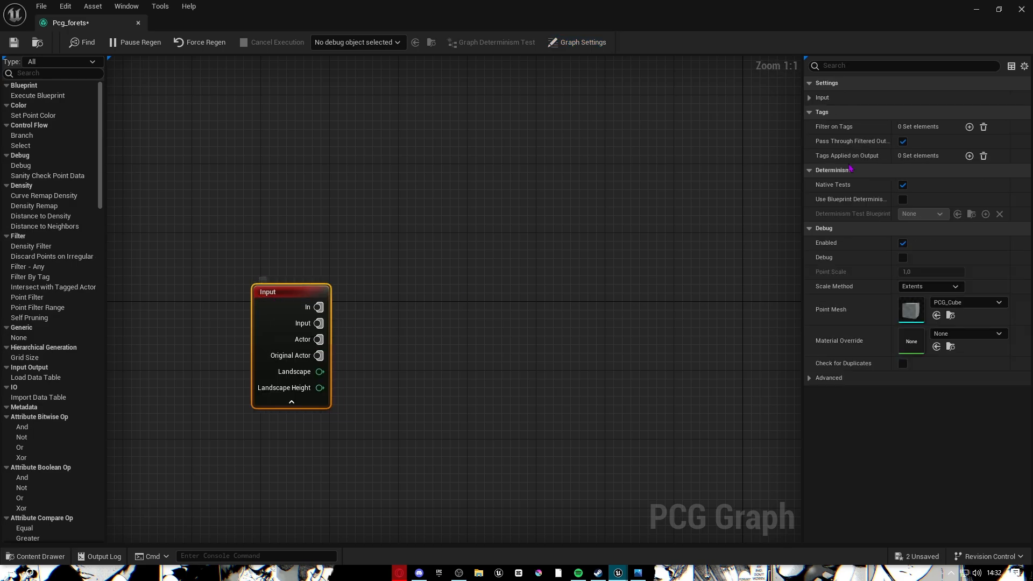
left_click(977, 9)
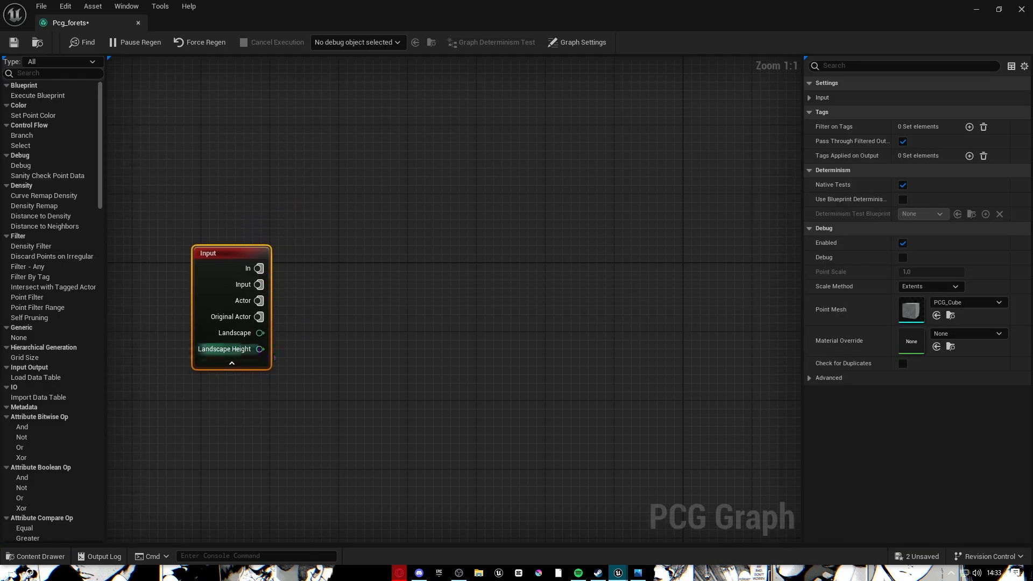
Try connections from the Landscape Height, Landscape and In pins, then collapse and re-expand the Input node.
left_click_drag(260, 349, 449, 380)
right_click_drag(719, 287, 559, 275)
left_click_drag(423, 321, 590, 314)
left_click(522, 376)
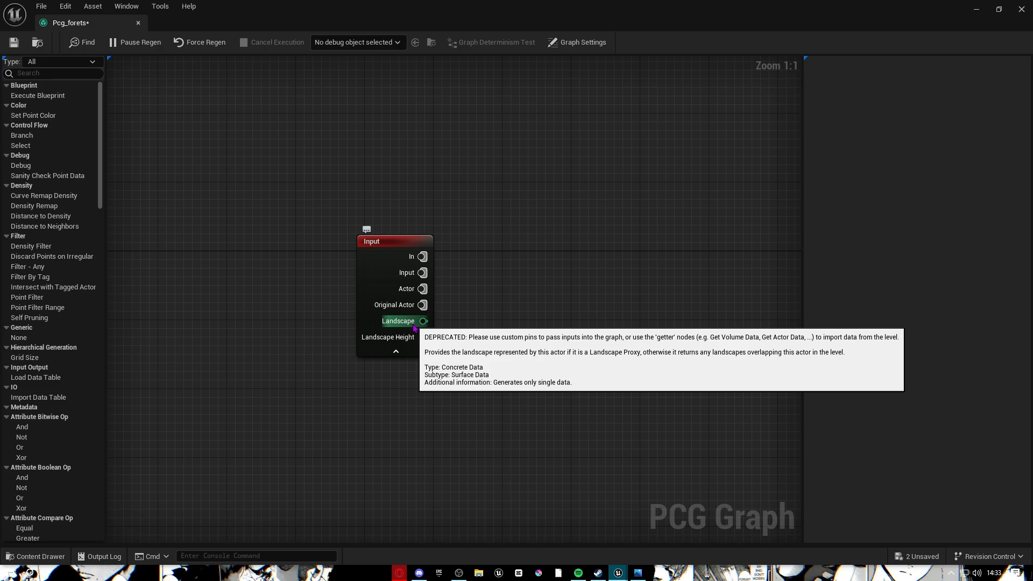
right_click_drag(530, 272, 438, 247)
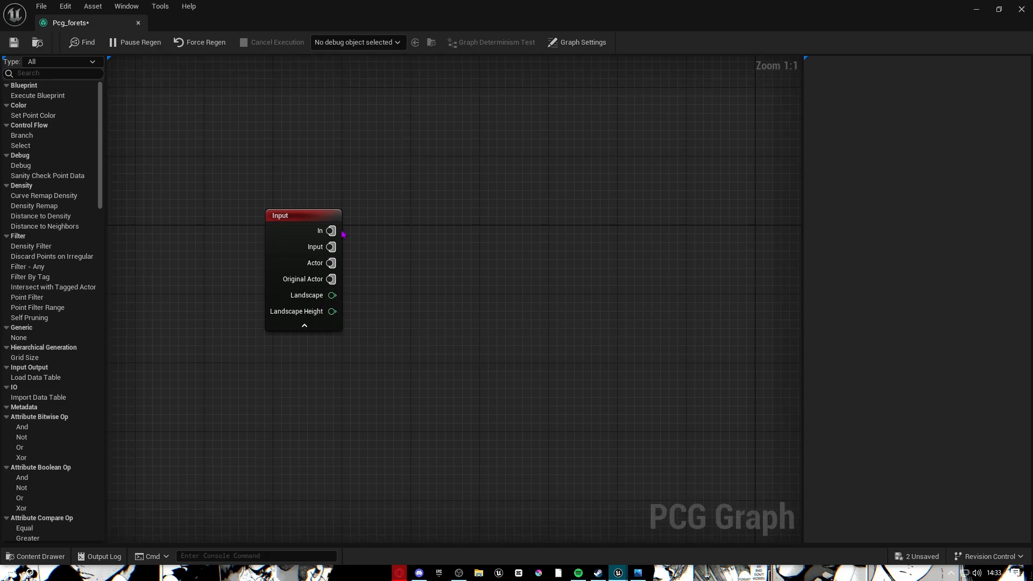
left_click_drag(331, 231, 469, 205)
left_click(305, 325)
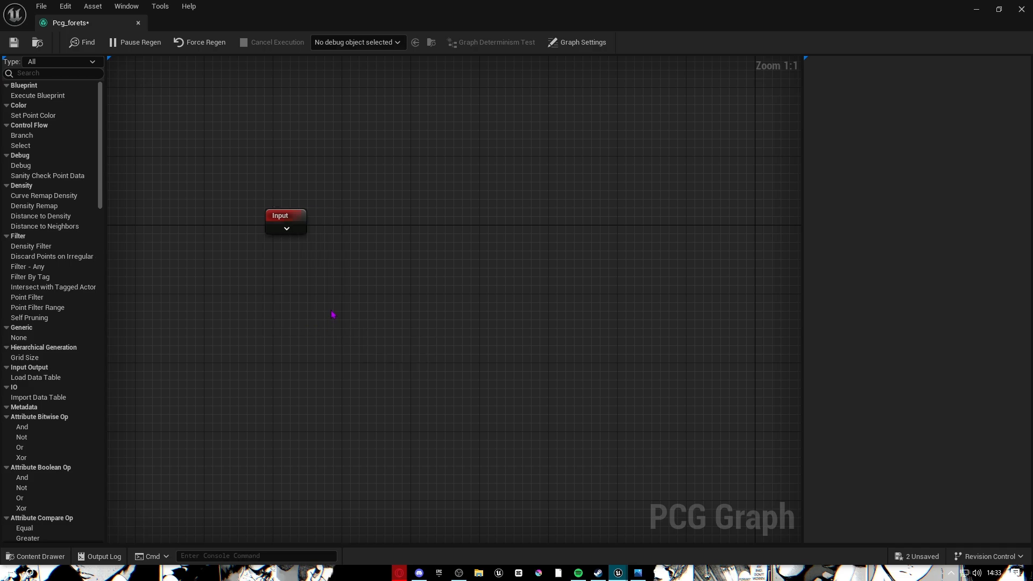
left_click(297, 231)
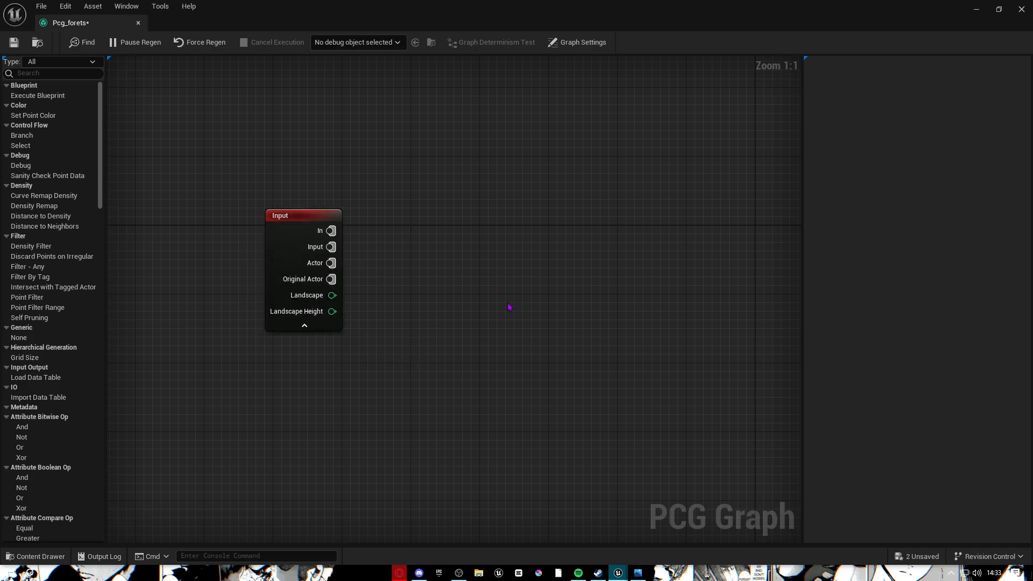
Add a Volume Sampler wired to the Input node's In pin, aligned with the Input node.
left_click_drag(331, 230, 457, 227)
type("vol")
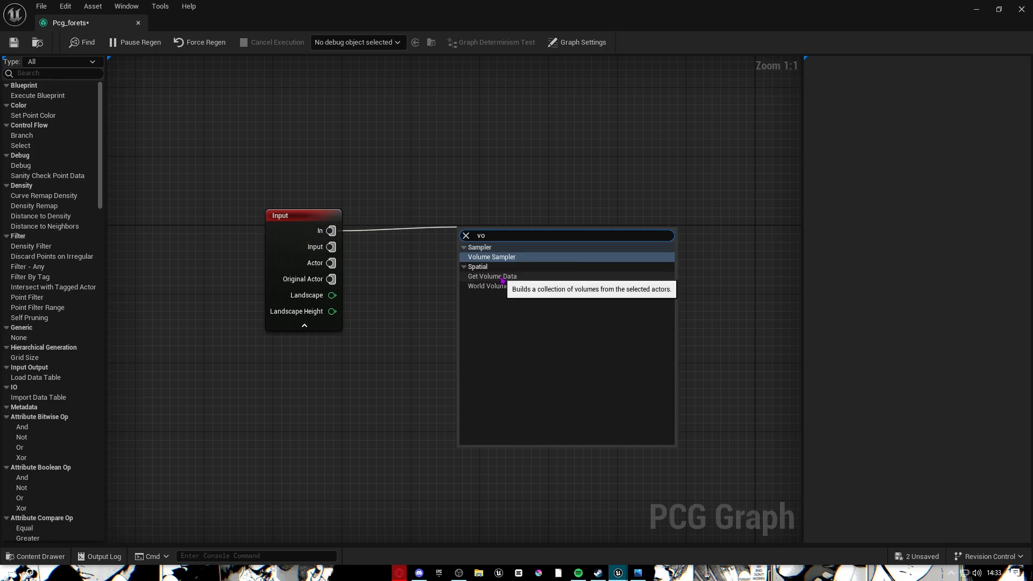
left_click(494, 256)
left_click_drag(521, 237, 467, 219)
right_click_drag(600, 215, 401, 257)
After checking the reference image, add an Attribute Noise node fed by the Volume Sampler.
left_click(420, 577)
left_click(421, 576)
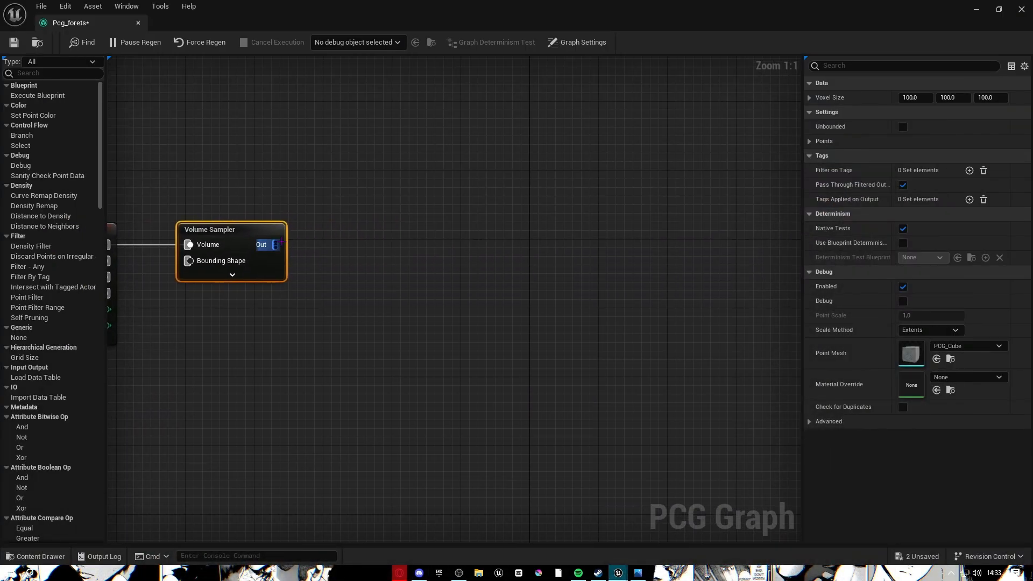
left_click_drag(275, 245, 446, 250)
type("attr")
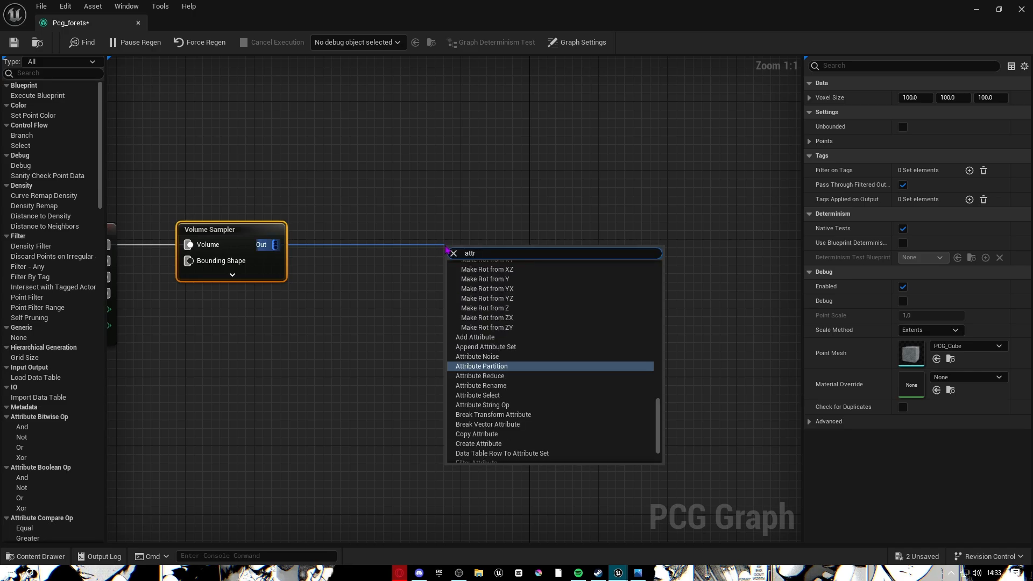
left_click(477, 356)
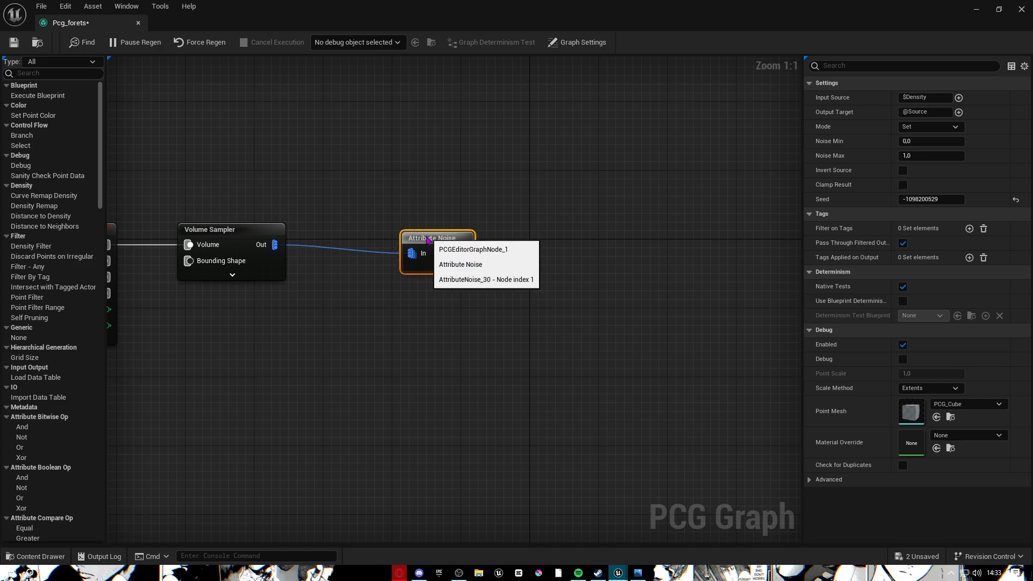
mouse_move(538, 273)
right_mouse_down()
mouse_move(509, 270)
mouse_move(545, 280)
right_mouse_up()
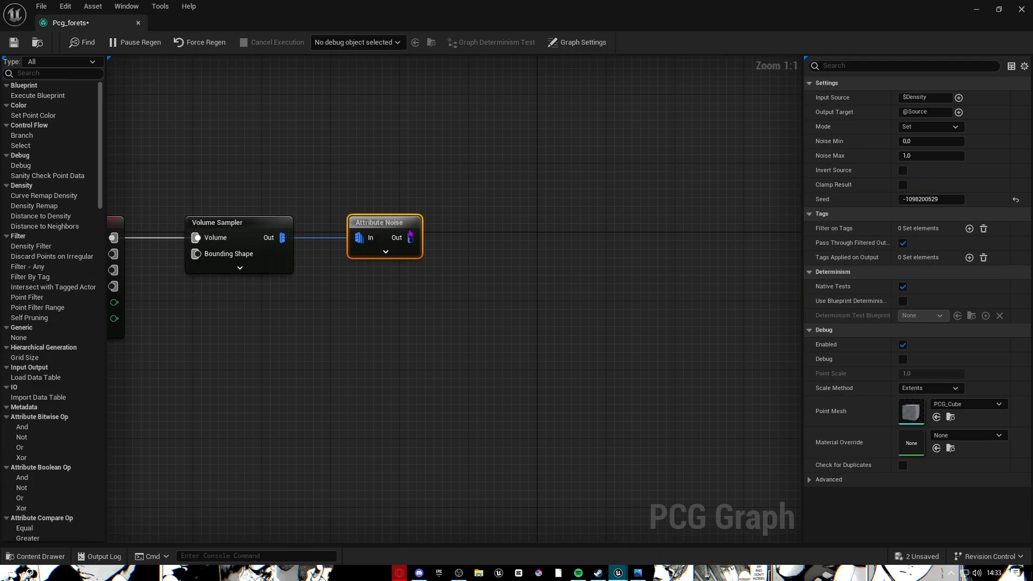
left_click_drag(411, 236, 539, 252)
Add a Density Filter after Attribute Noise and move it closer.
type("des")
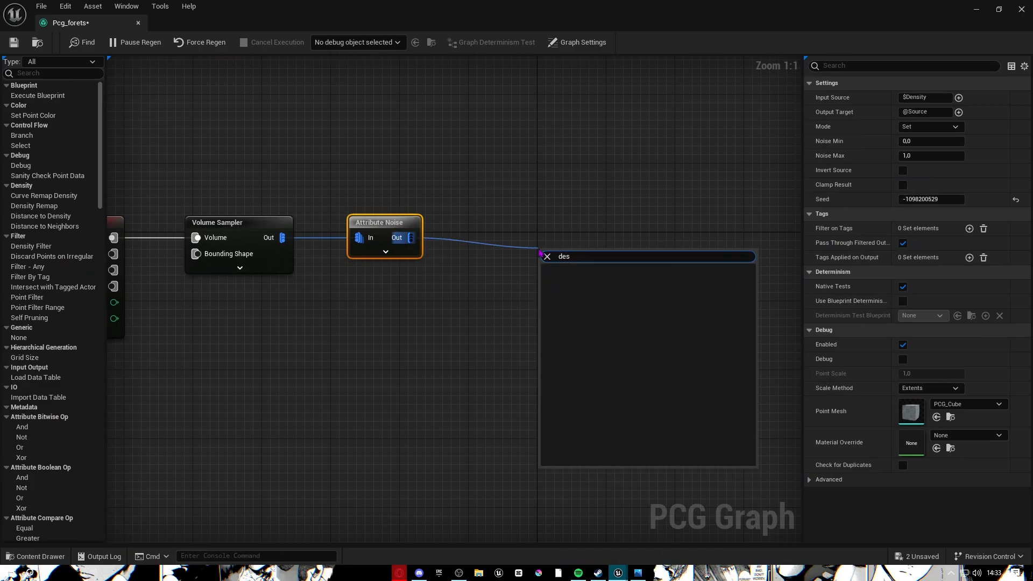
key("BackSpace")
type("nsit")
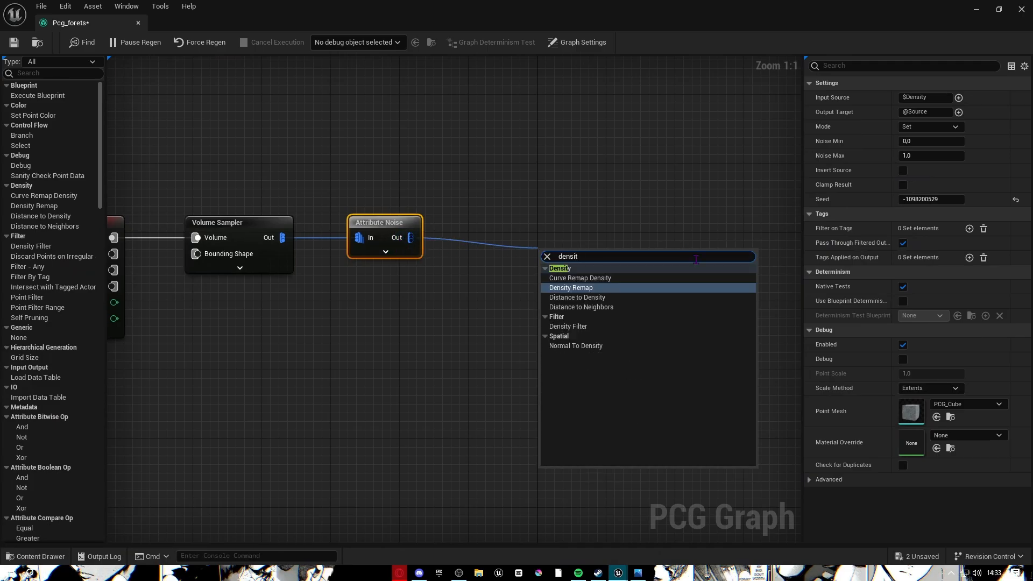
left_click(568, 326)
left_click_drag(549, 238, 506, 238)
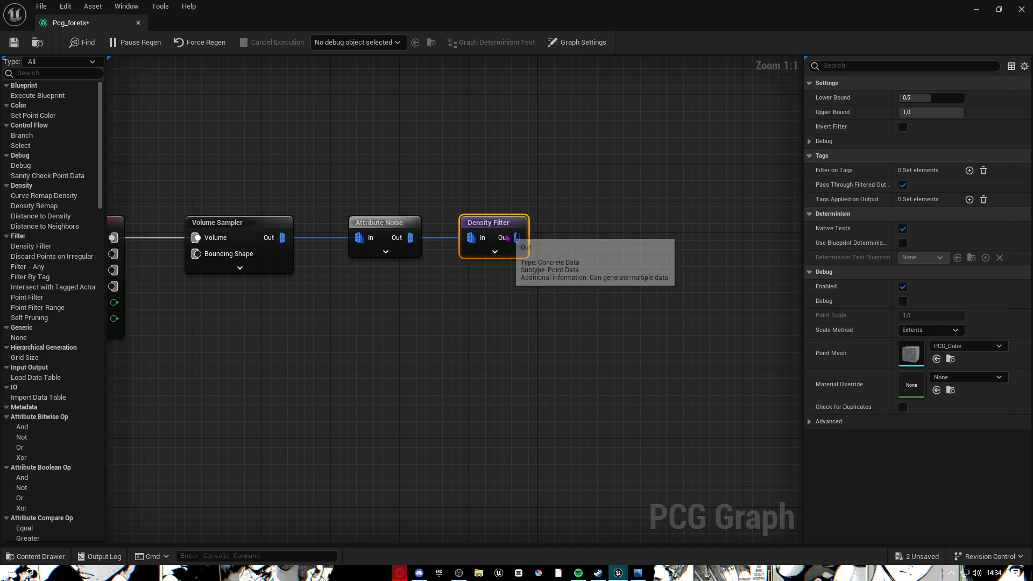
right_click_drag(495, 298, 332, 334)
Add a Transform Points node after the Density Filter, then add and delete a stray Spawn Actor.
left_click_drag(360, 273, 438, 280)
type("tra")
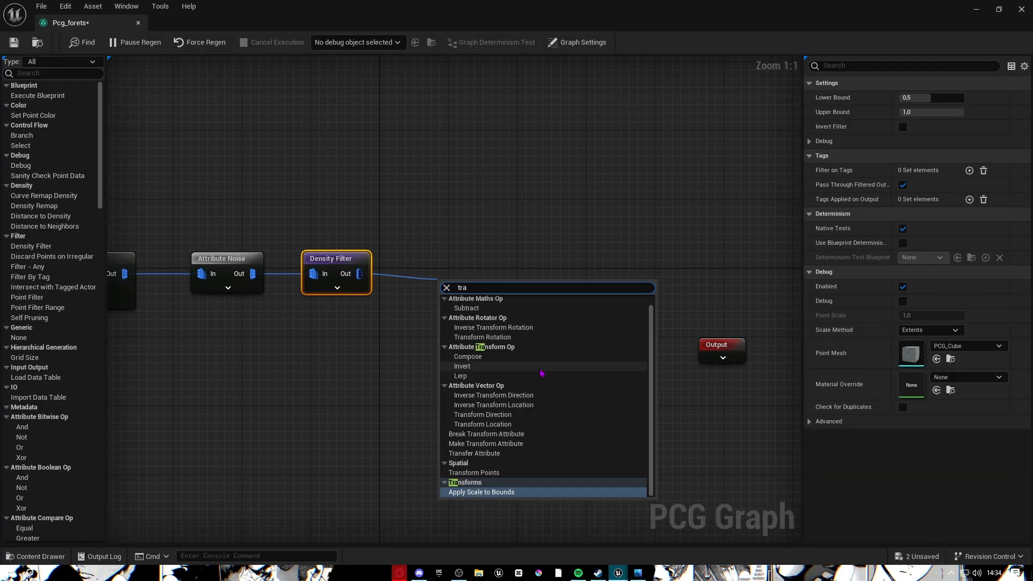
type("nsfor")
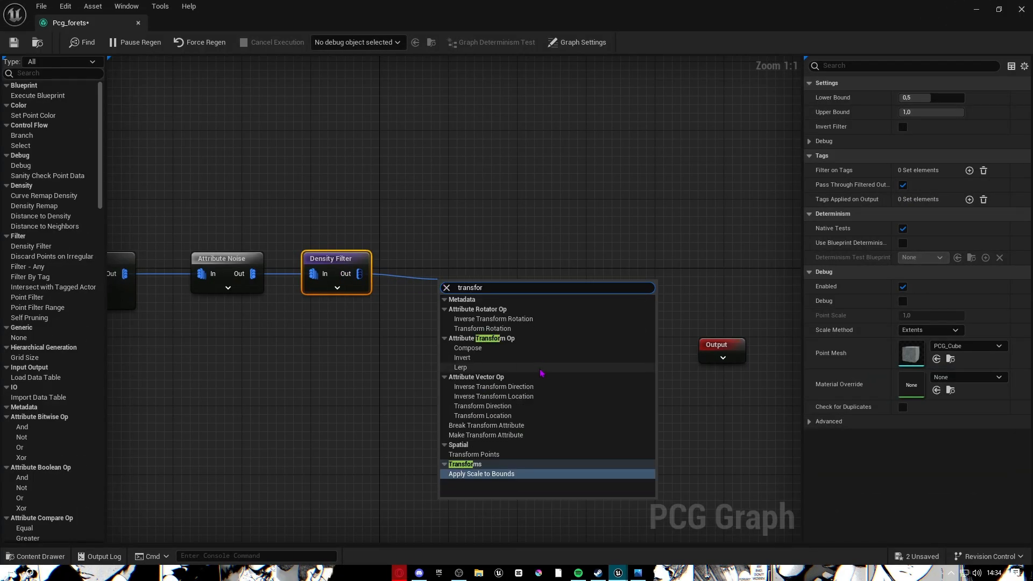
type("m")
left_click(509, 454)
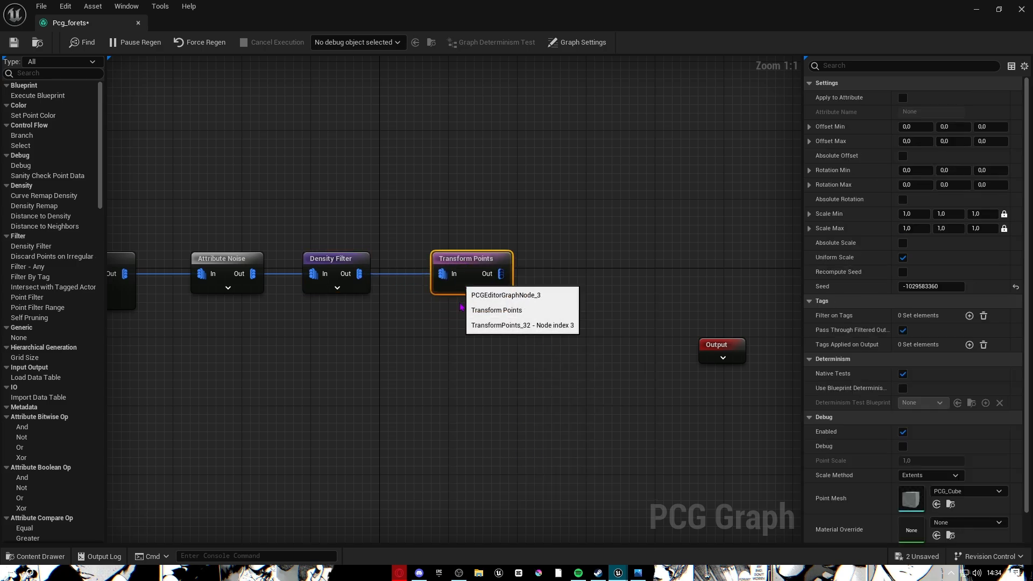
left_click_drag(362, 274, 518, 278)
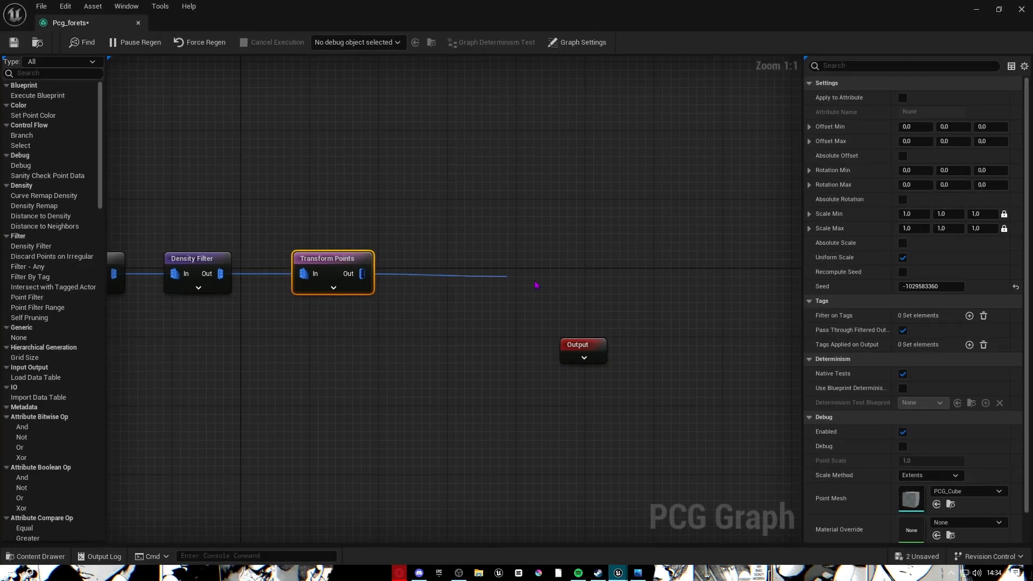
type("spawn")
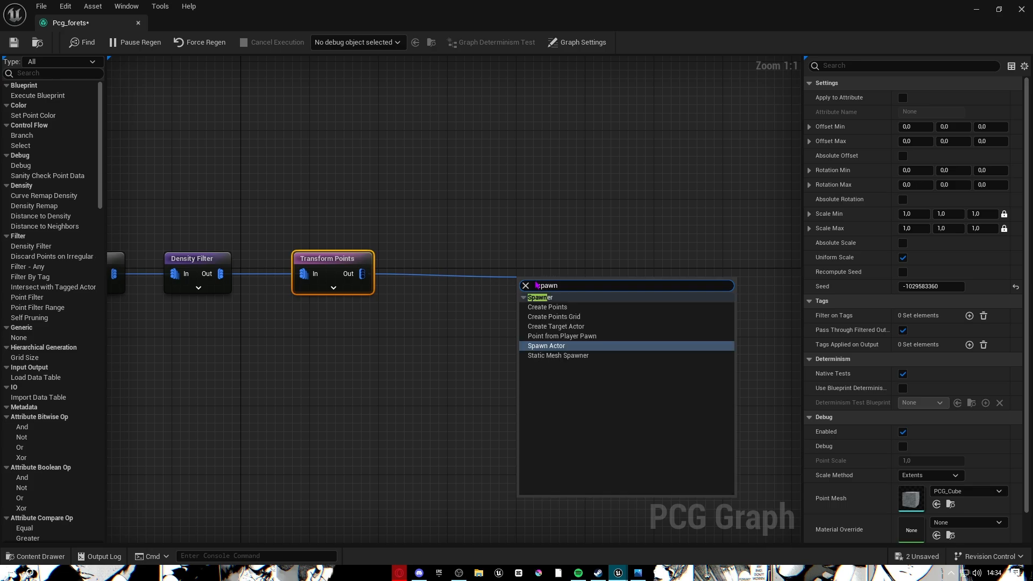
key("Return")
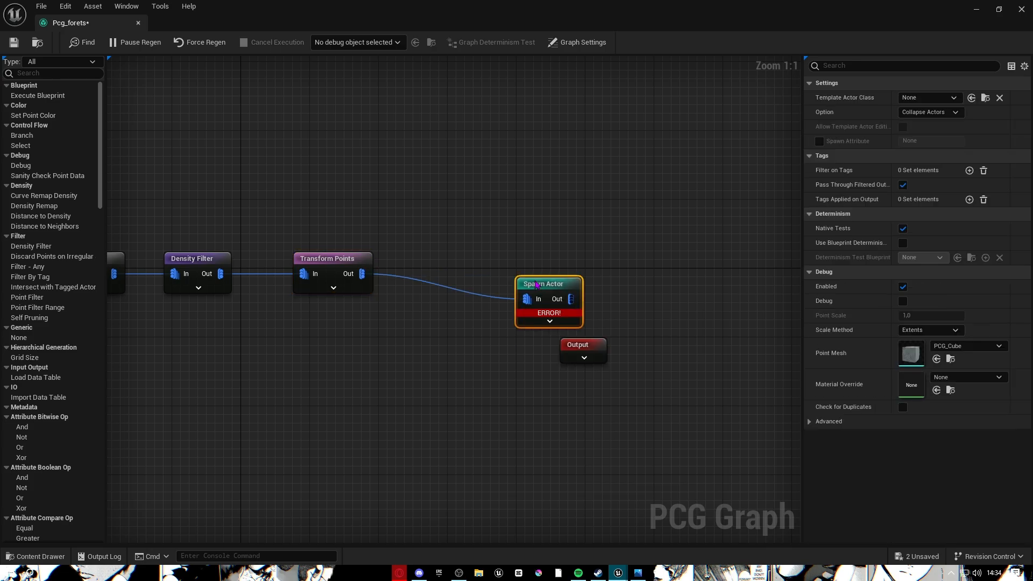
left_click_drag(529, 293, 470, 269)
key("Delete")
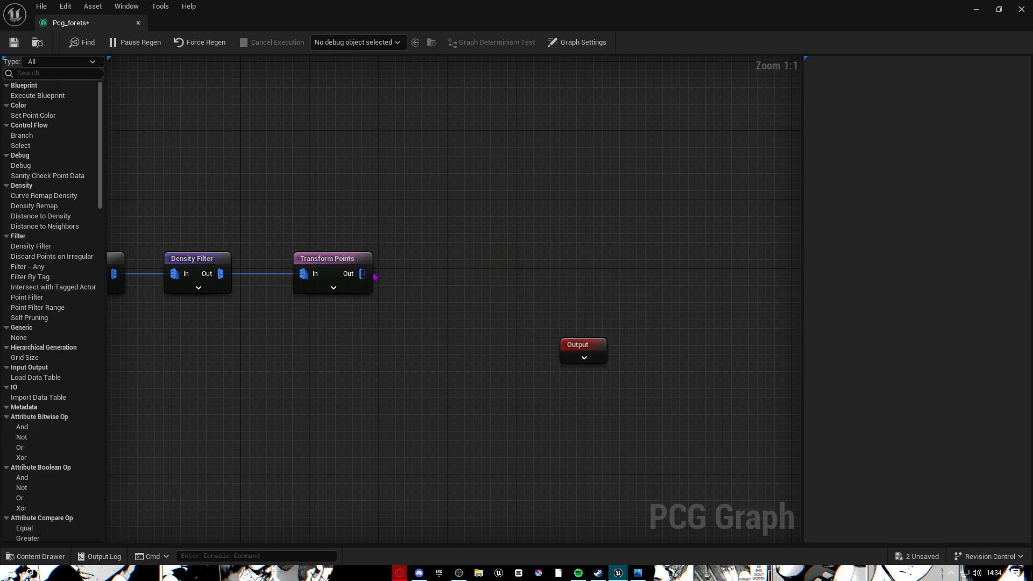
left_click_drag(363, 274, 536, 273)
type("spaw")
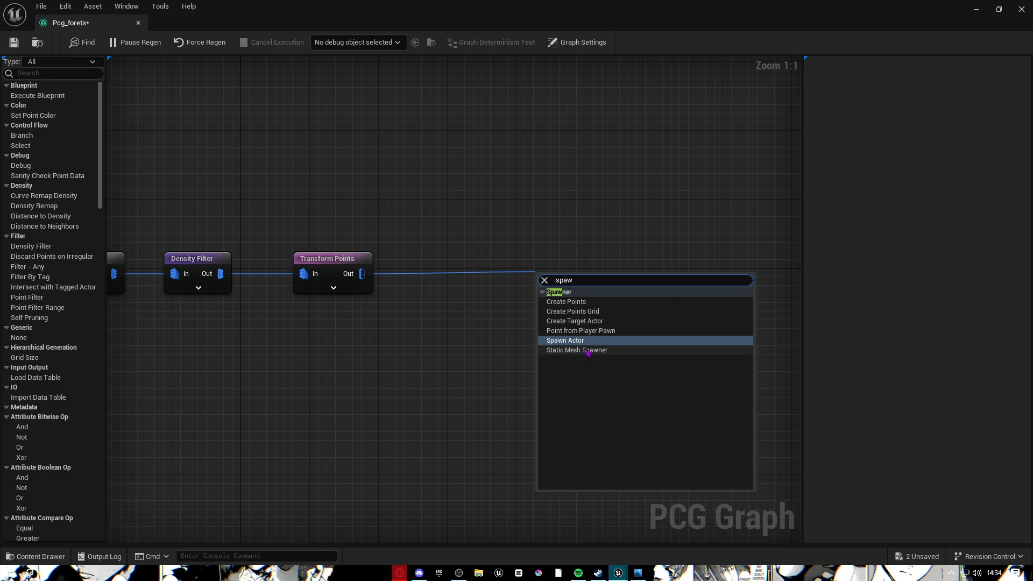
key("Return")
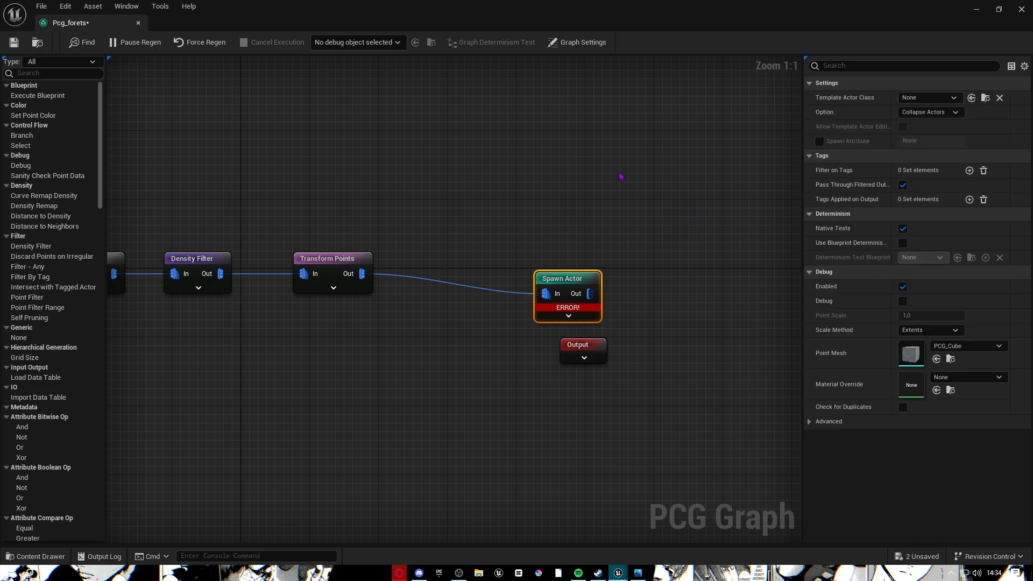
left_click_drag(566, 295, 469, 283)
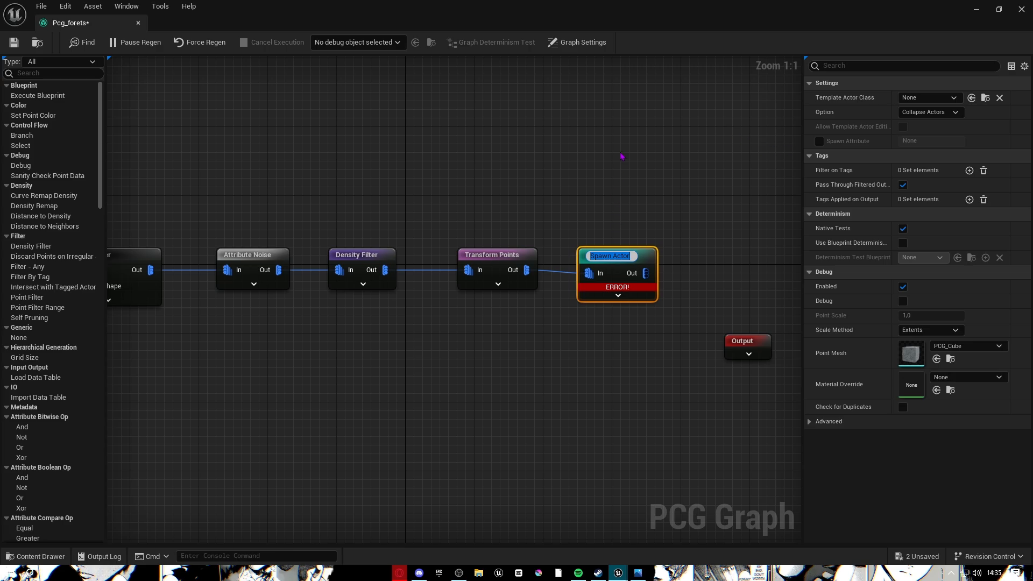
key("Return")
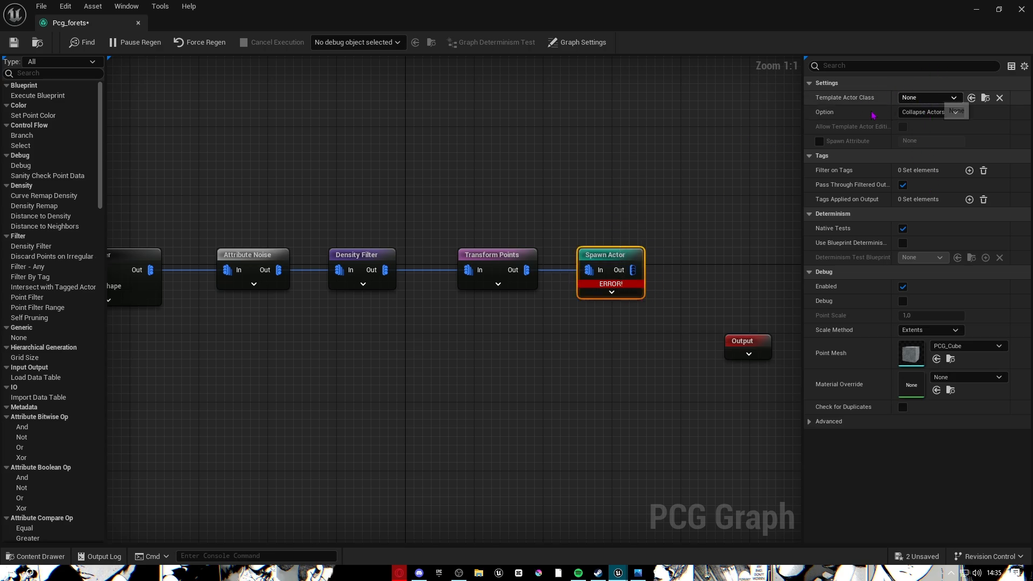
left_click(927, 97)
scroll(962, 189, "down", 10)
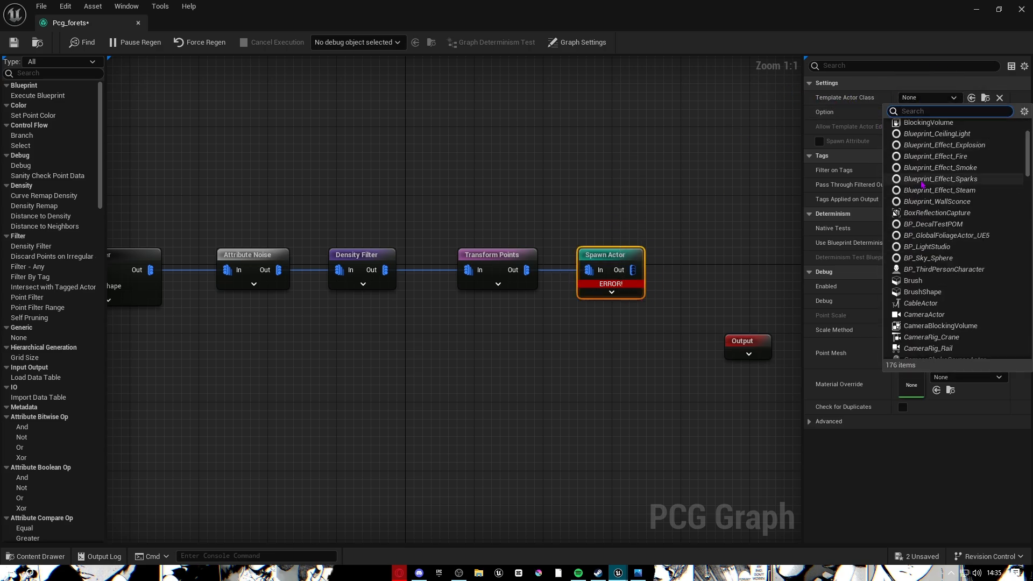
scroll(963, 189, "down", 20)
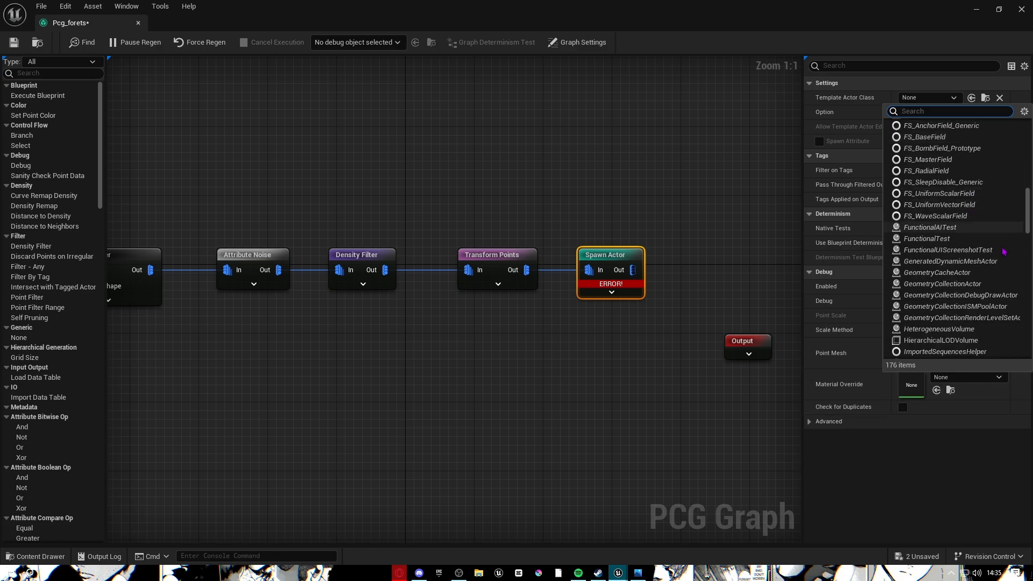
left_click_drag(993, 372, 1011, 126)
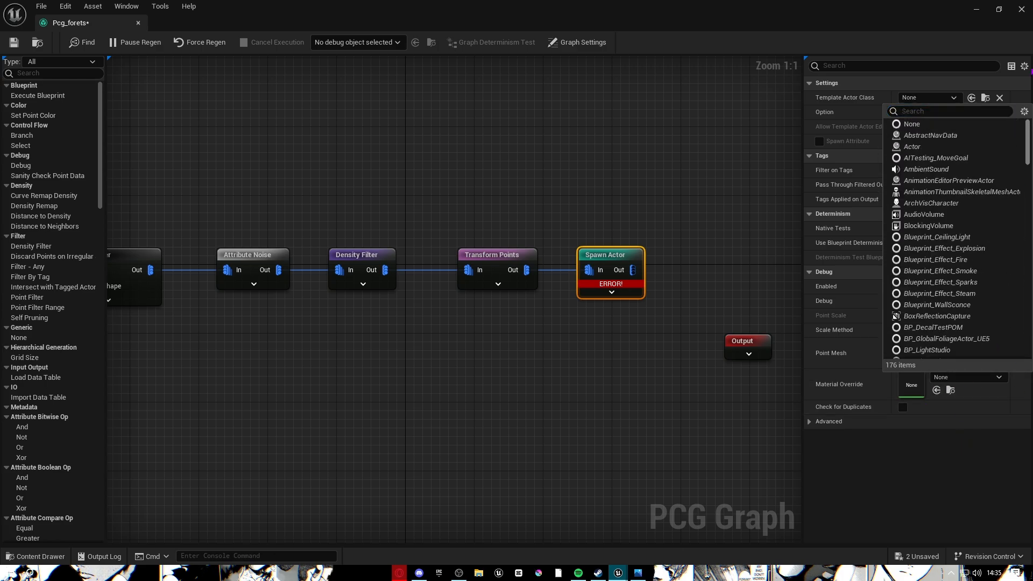
left_click_drag(658, 154, 565, 491)
key("Delete")
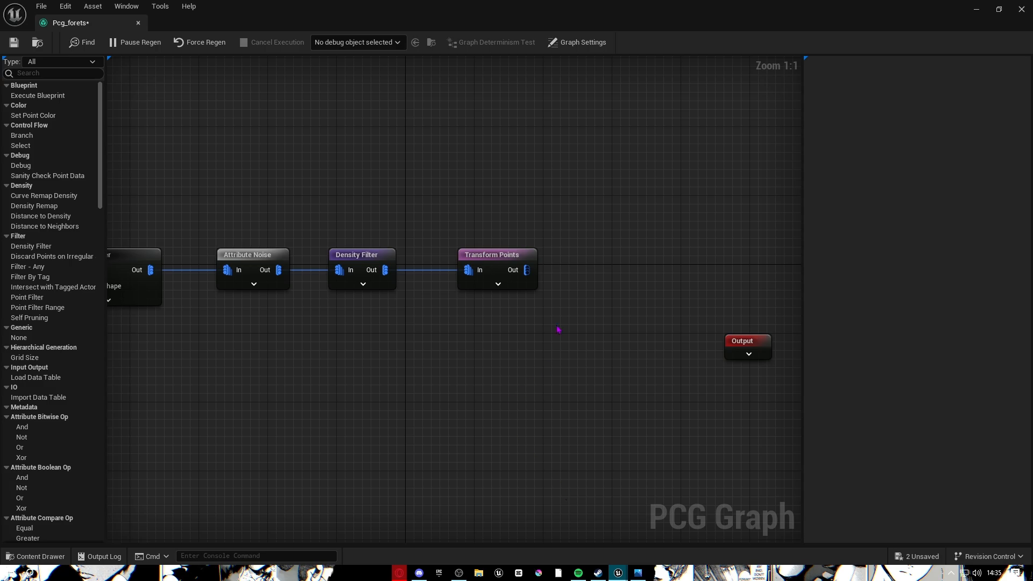
Add a Static Mesh Spawner after Transform Points, then review the Density Filter and Attribute Noise settings.
left_click_drag(526, 270, 609, 275)
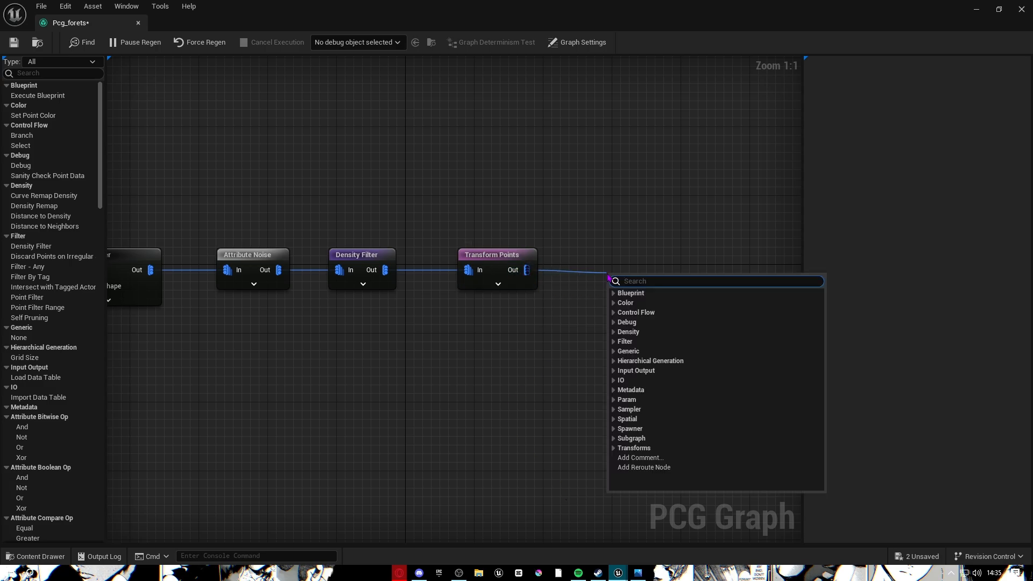
type("spaw")
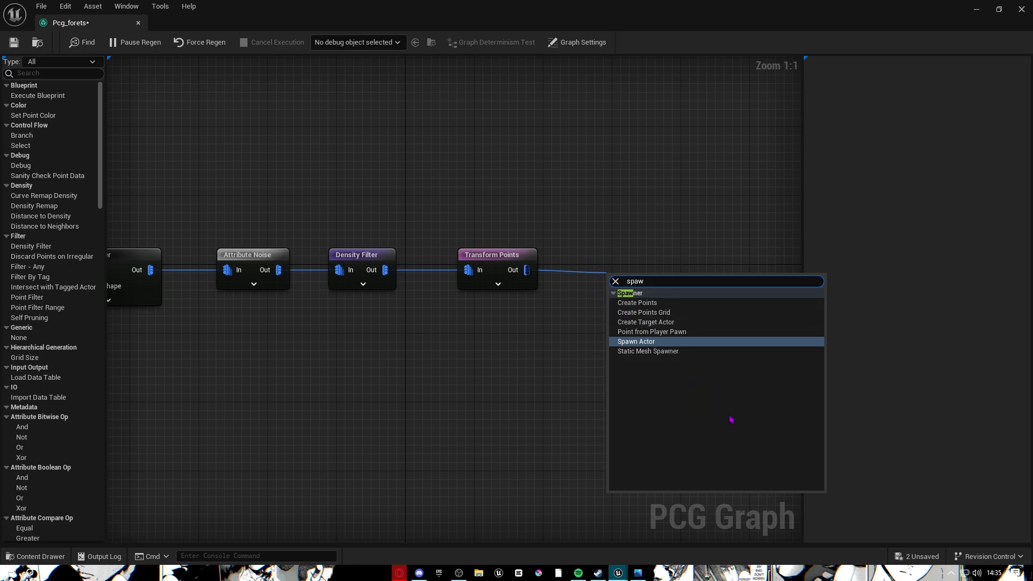
left_click(637, 351)
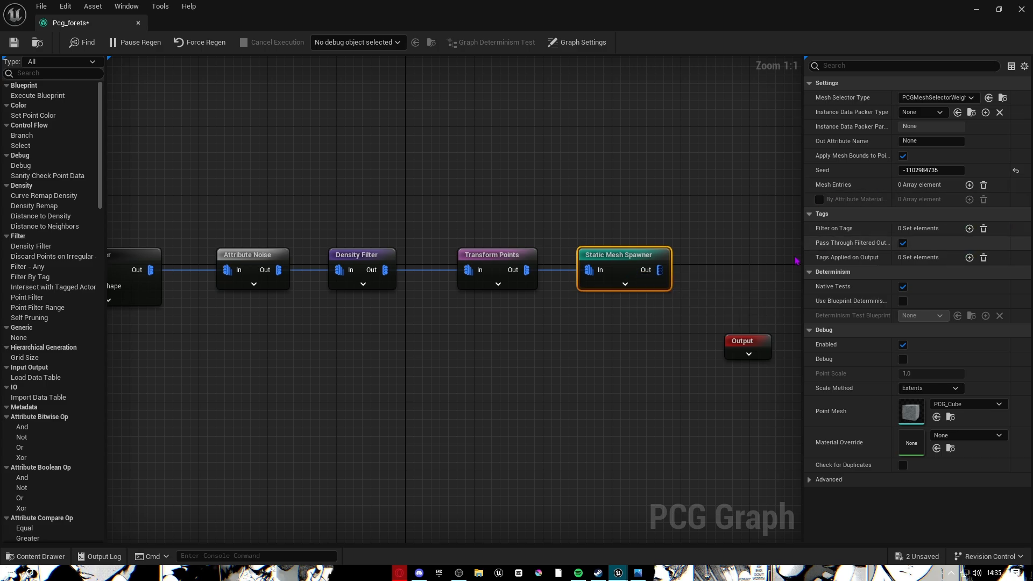
right_click_drag(366, 246, 491, 214)
left_click(464, 216)
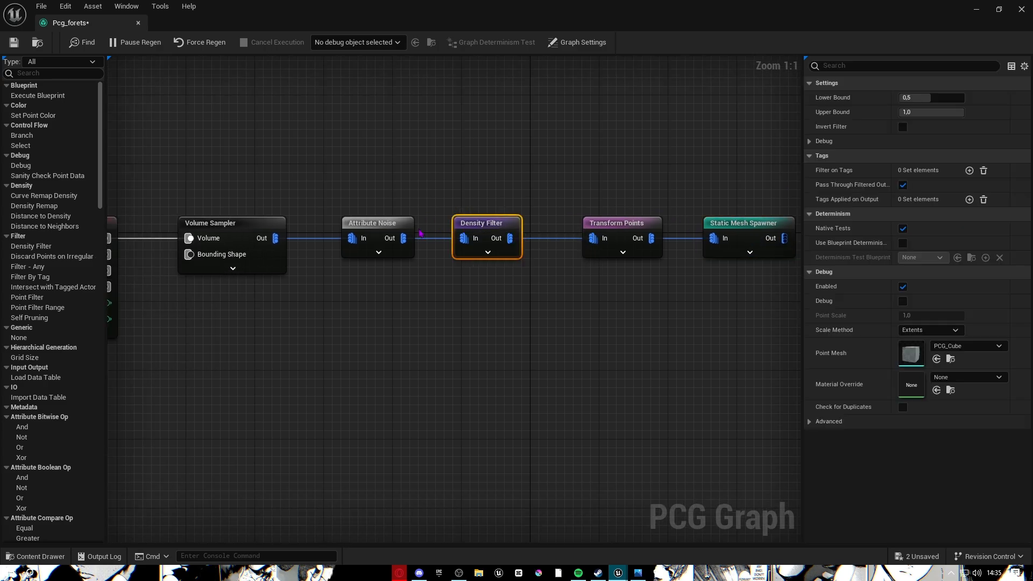
left_click(394, 226)
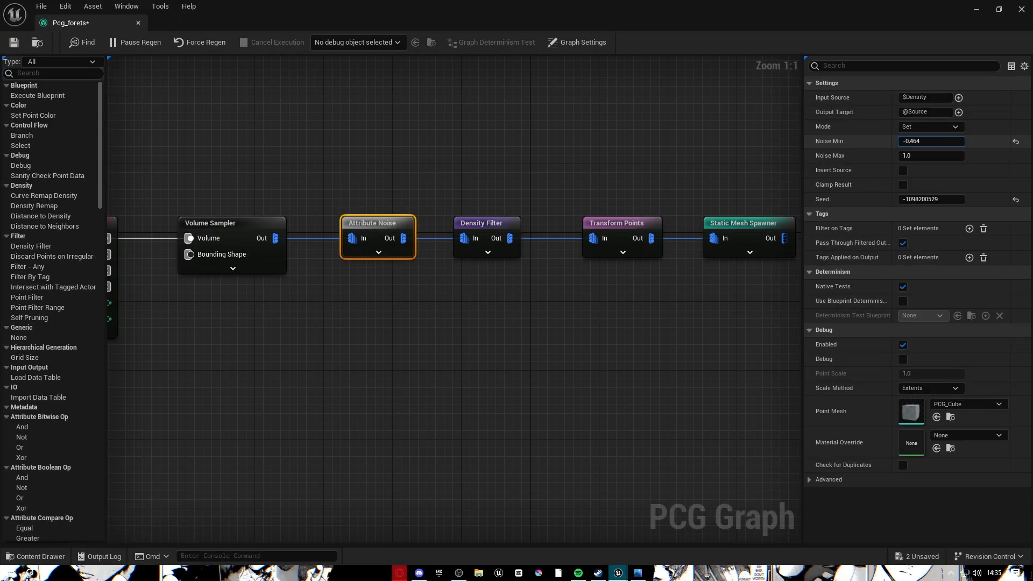
Reset Attribute Noise's Noise Min to 0,0 with a new seed, then review the downstream node settings.
left_click(1016, 141)
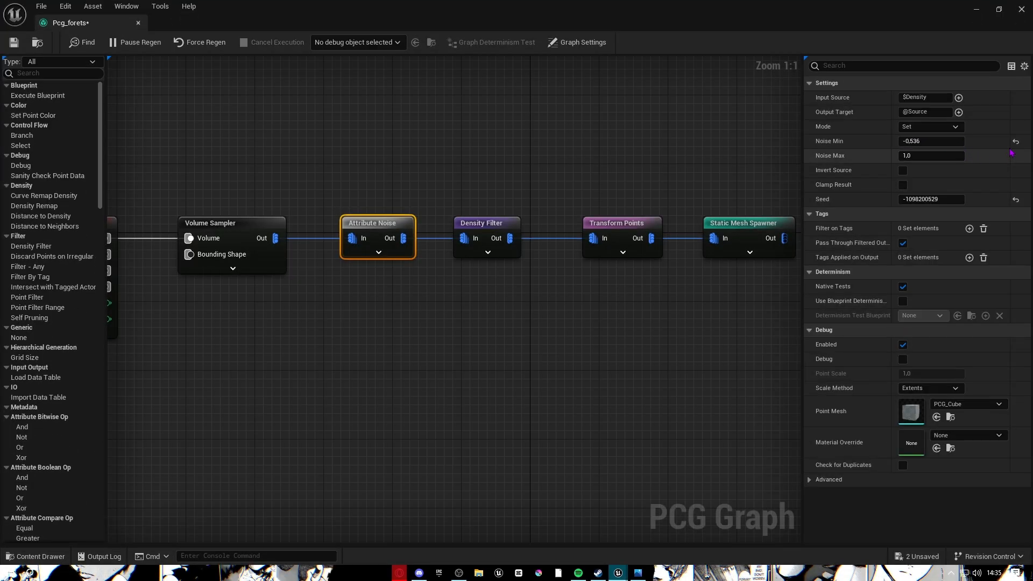
left_click_drag(917, 199, 950, 199)
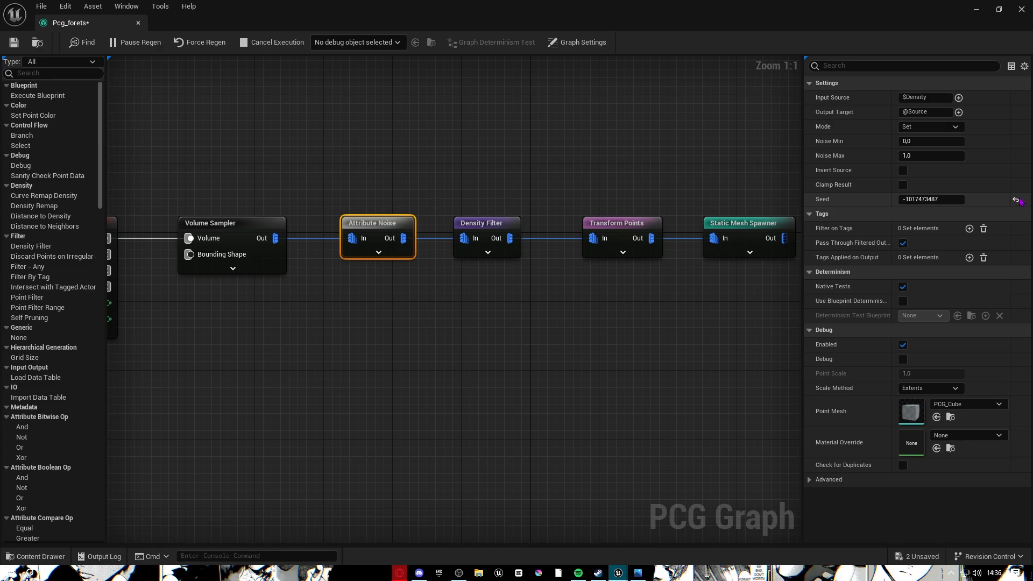
left_click(481, 223)
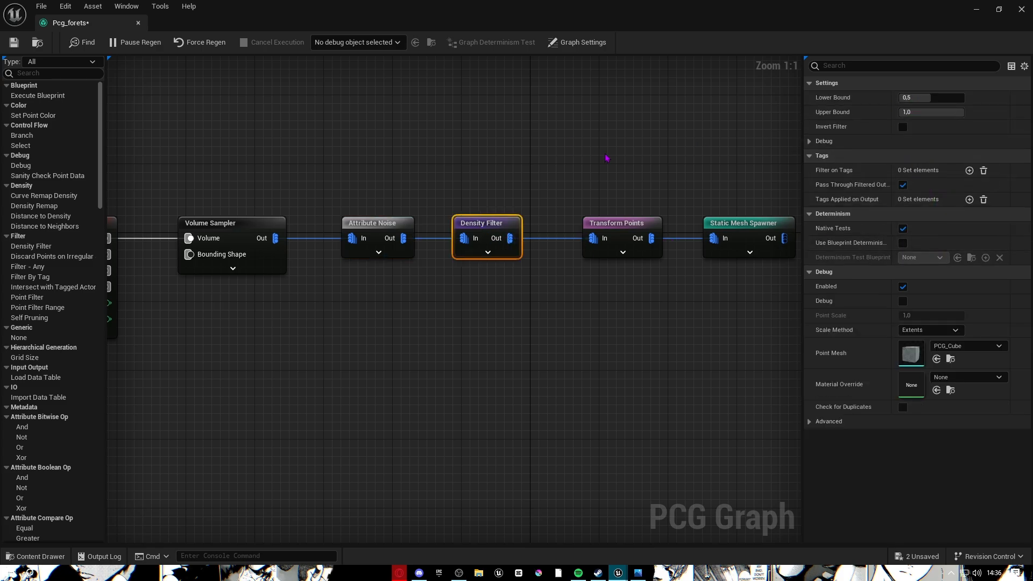
left_click(620, 236)
right_click_drag(621, 235, 493, 215)
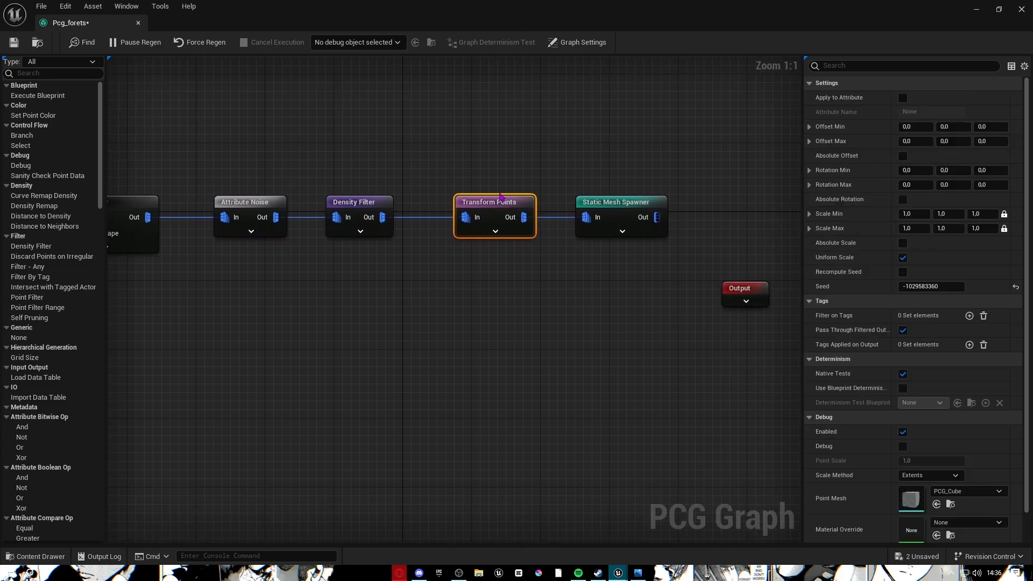
left_click(614, 198)
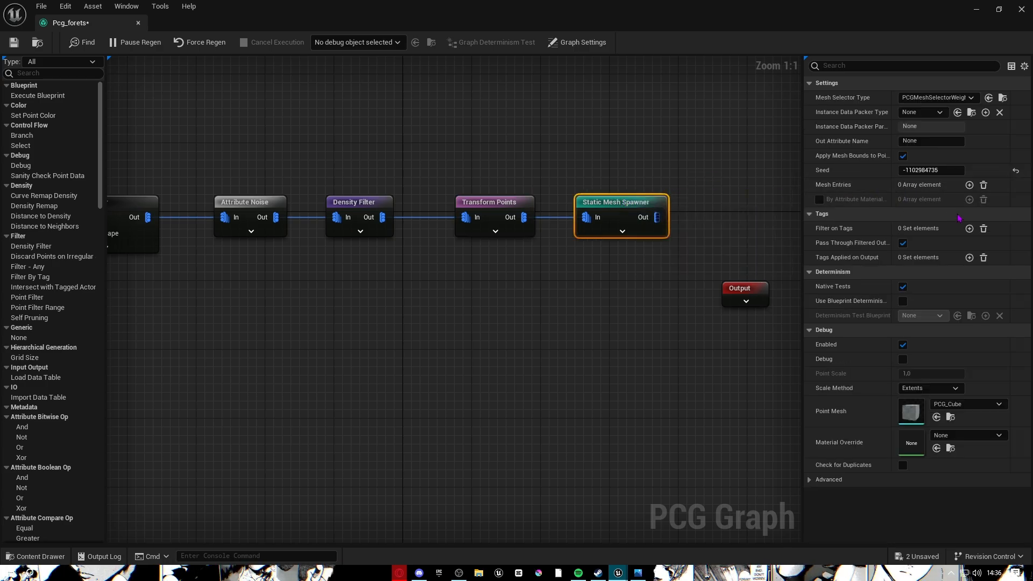
Move the Output node in line beside the Static Mesh Spawner, leaving the spawner's tag filter empty.
left_click(970, 228)
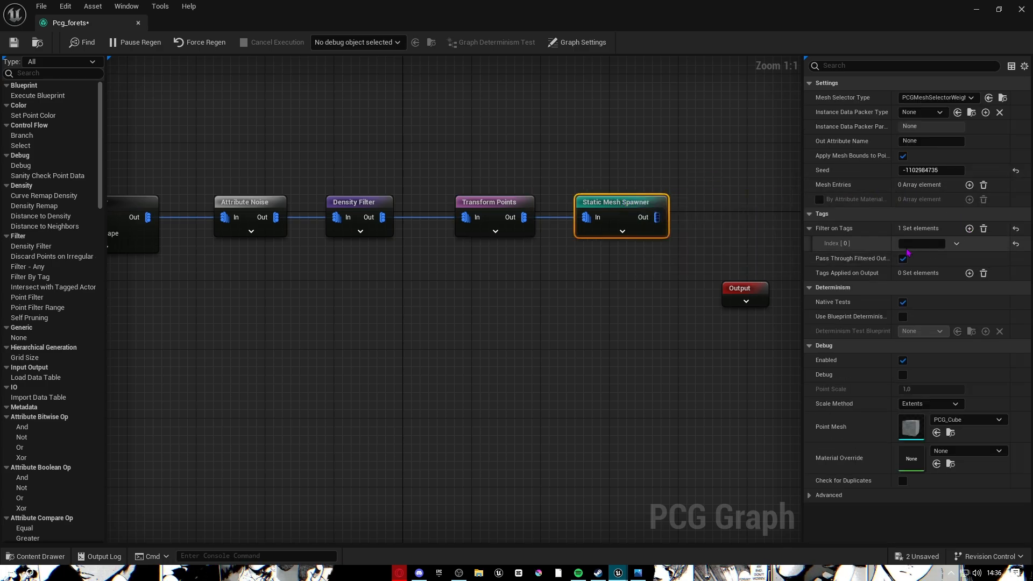
left_click(984, 228)
right_click_drag(619, 249, 736, 299)
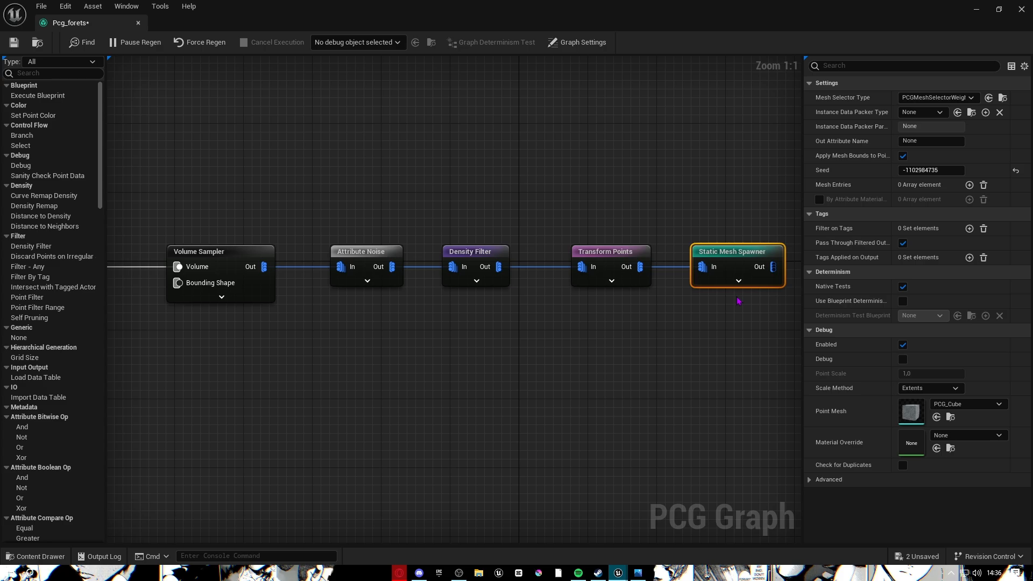
left_click_drag(451, 133, 341, 434)
left_click(345, 430)
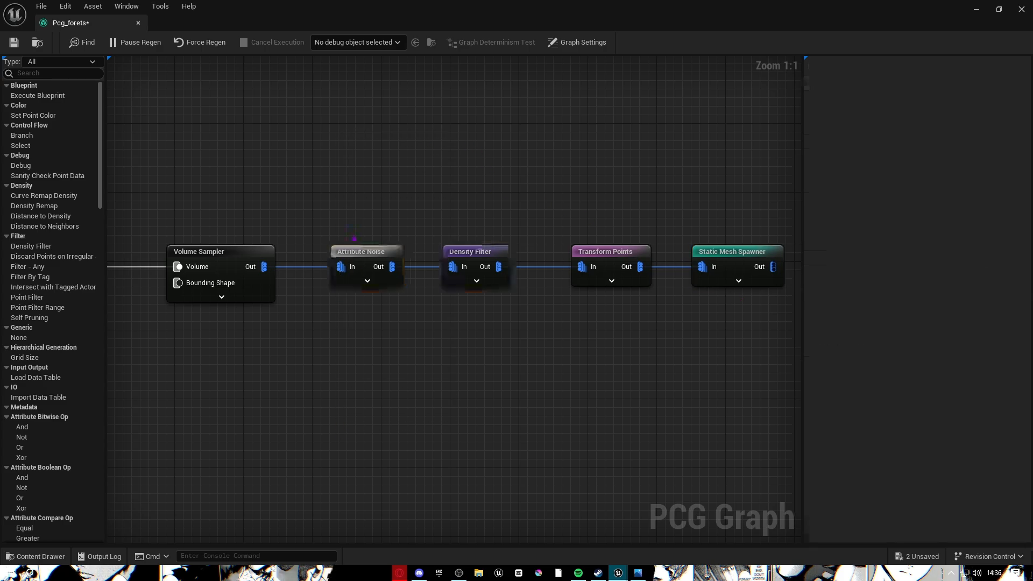
right_click_drag(550, 178, 464, 165)
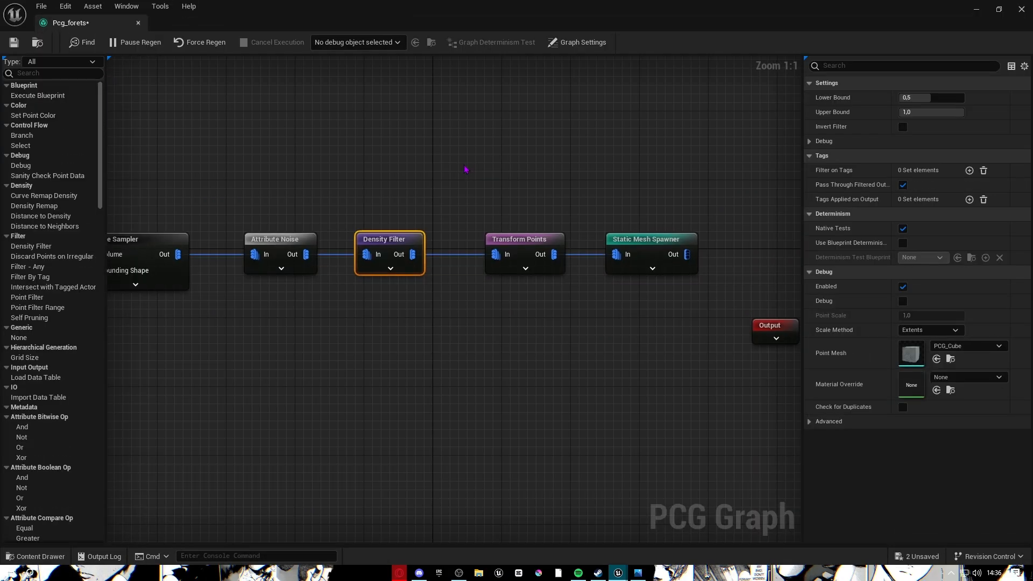
right_click_drag(674, 235, 547, 221)
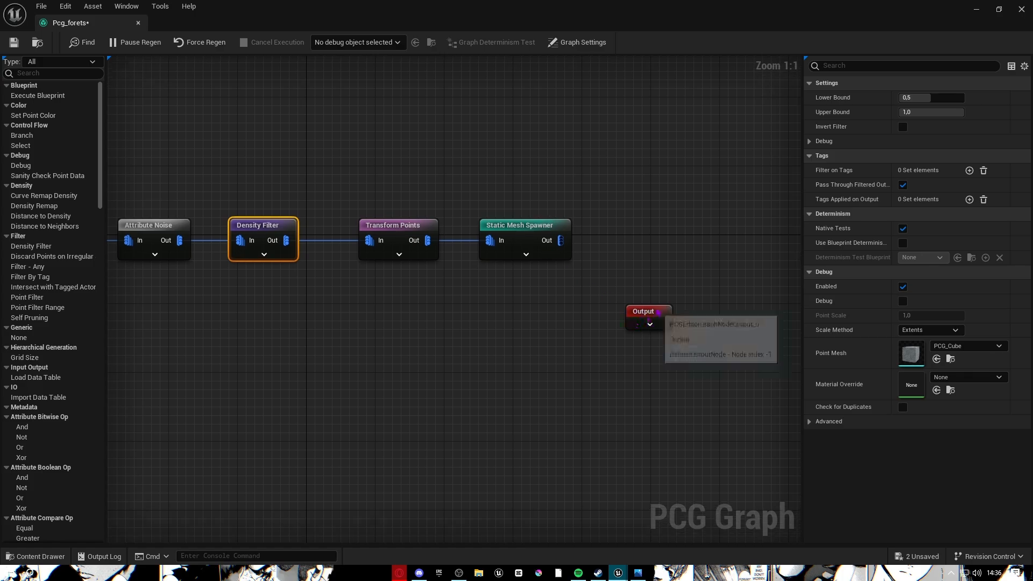
left_click_drag(660, 311, 746, 234)
left_click(537, 230)
left_click(969, 228)
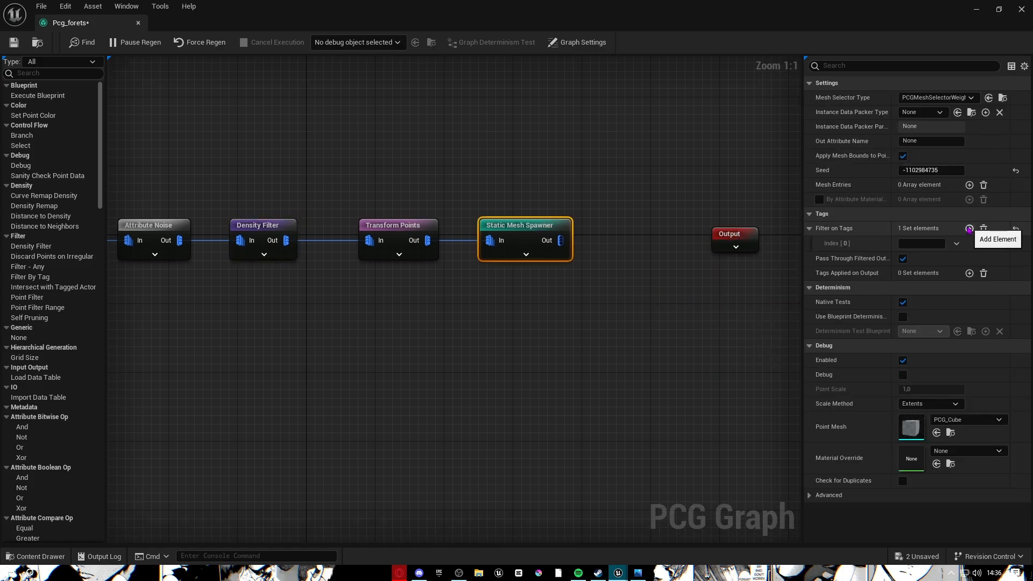
left_click(984, 228)
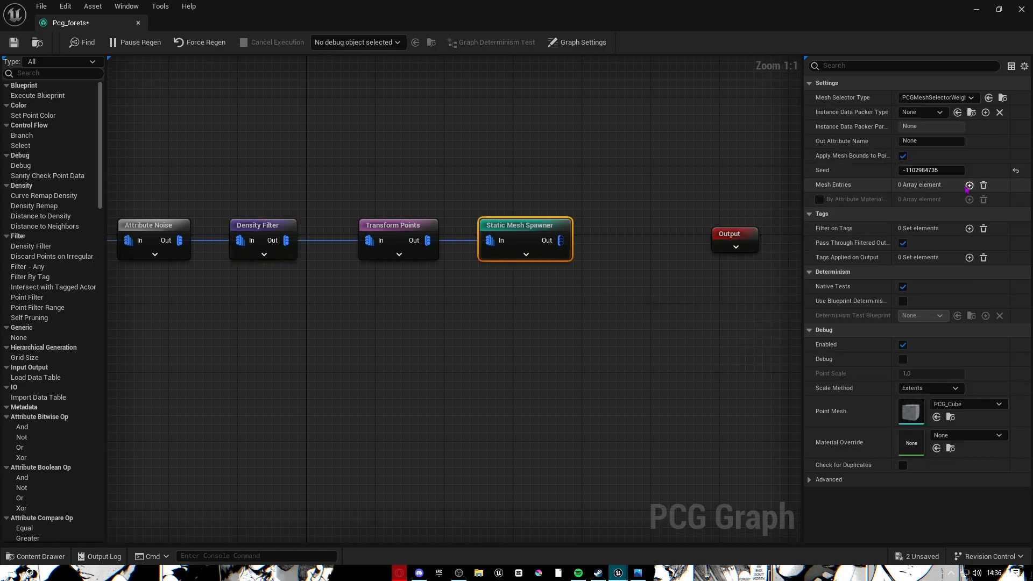
Add mesh entries to the spawner and set the first entry's static mesh to Cube.
left_click(969, 184)
left_click(969, 185)
left_click(970, 184)
left_click(819, 200)
left_click(826, 215)
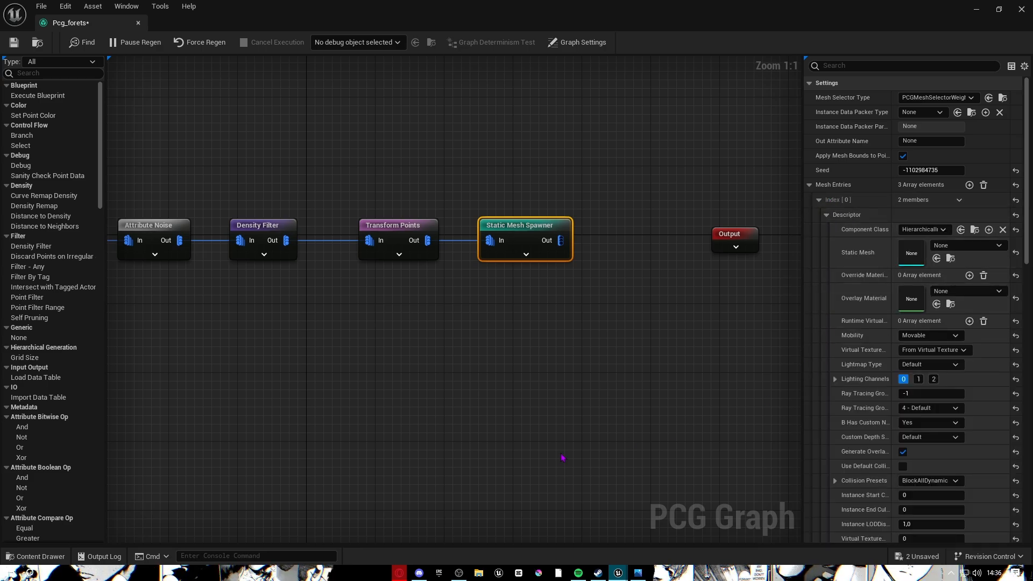
left_click(37, 557)
left_click(966, 245)
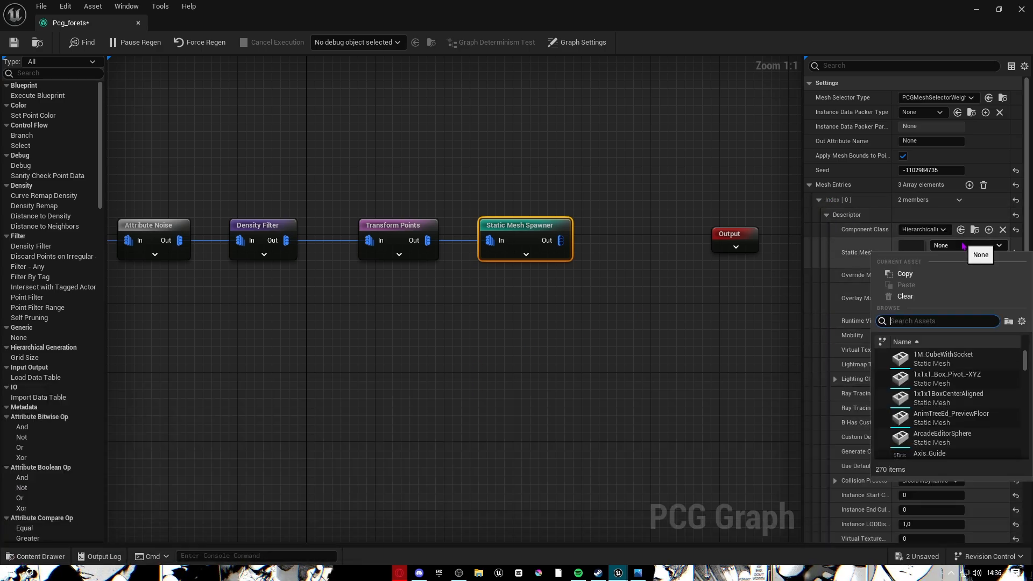
type("cube")
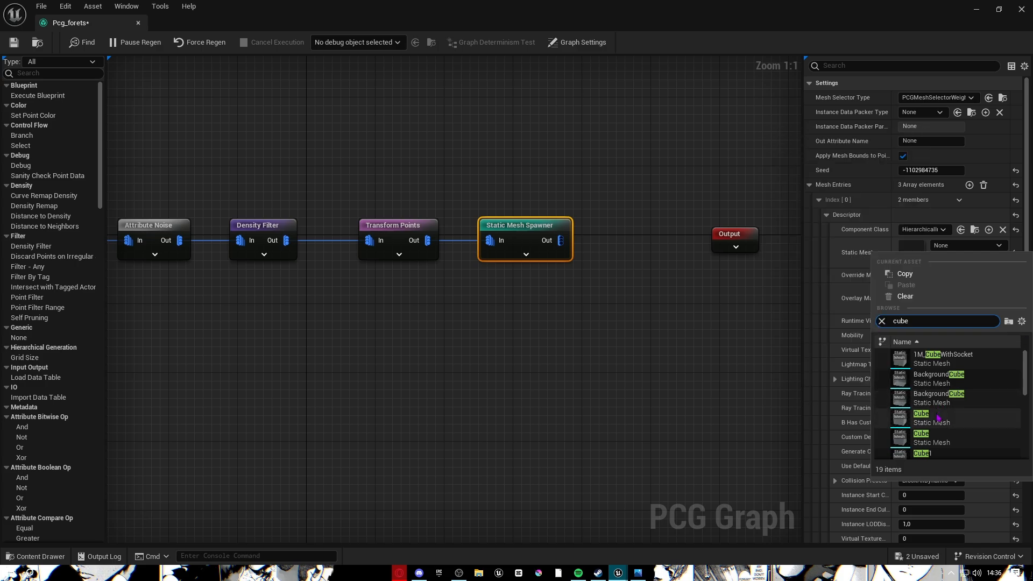
key("Return")
left_click(818, 199)
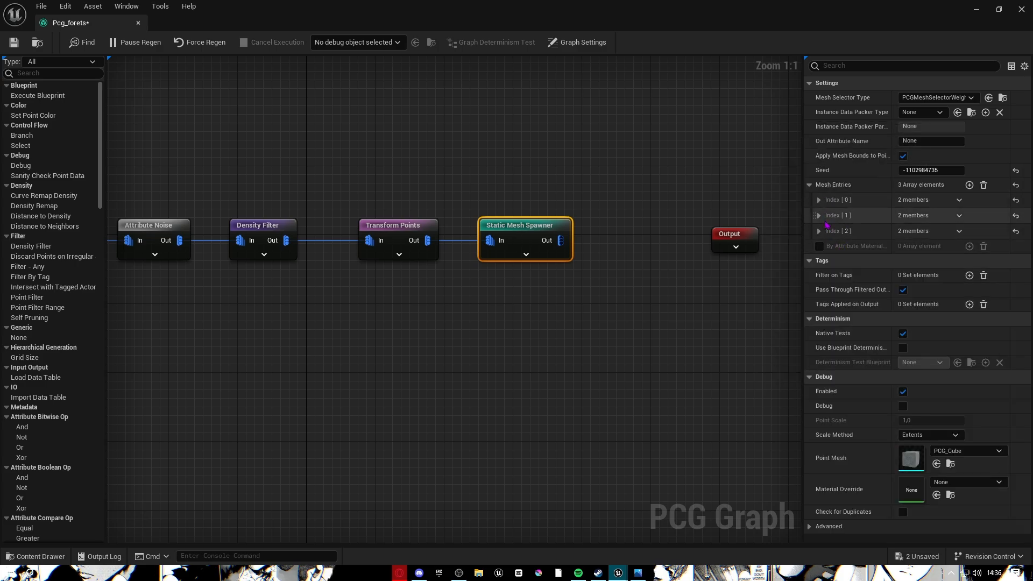
Set the second mesh entry's static mesh to a cylinder found by searching 'cy'.
left_click(818, 215)
left_click(826, 230)
left_click(965, 261)
type("cy")
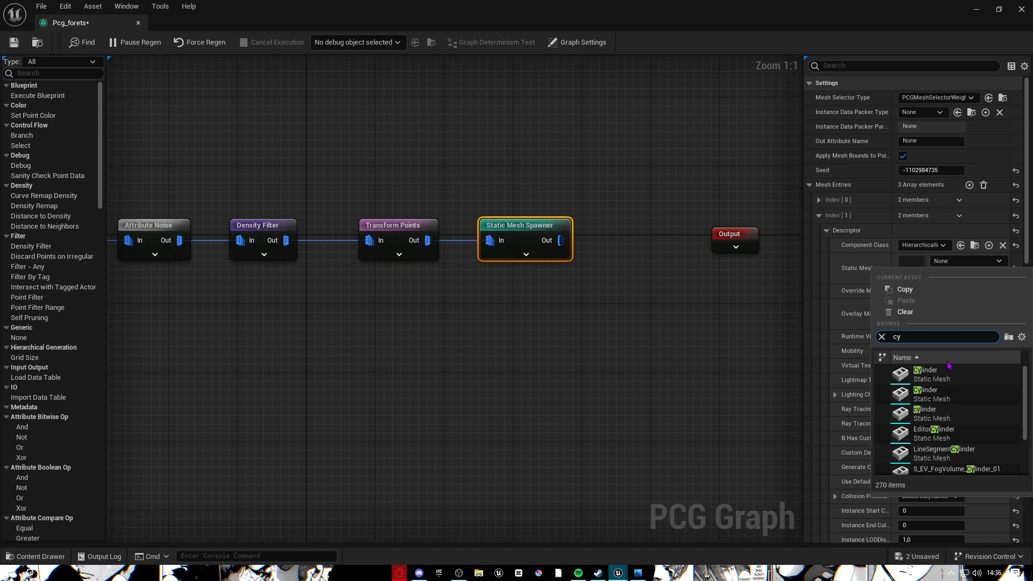
left_click(936, 374)
left_click(827, 230)
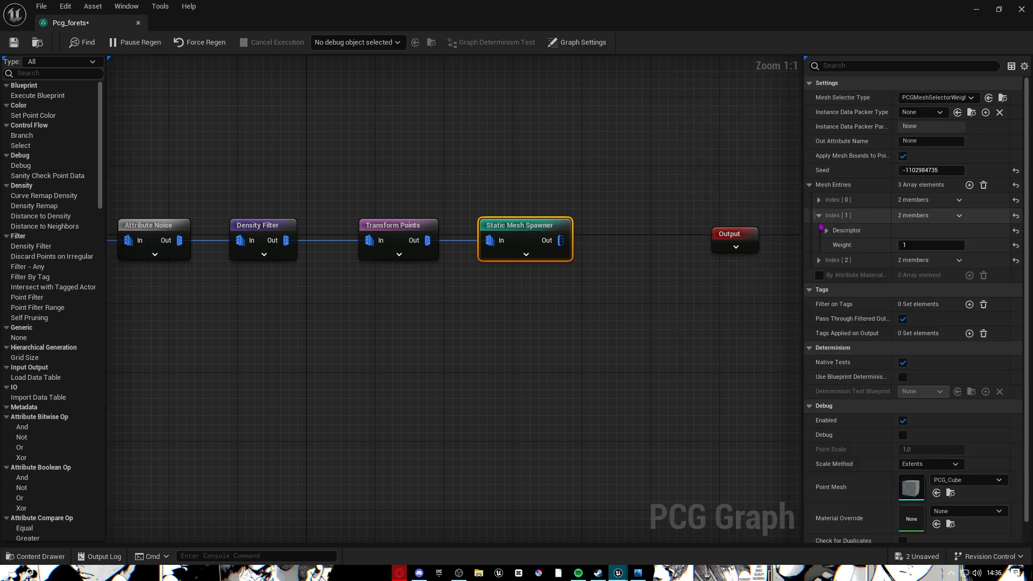
Give the third entry ArcadeEditorSphere, then pan the graph to the Volume Sampler and Input nodes.
left_click(818, 259)
left_click(826, 275)
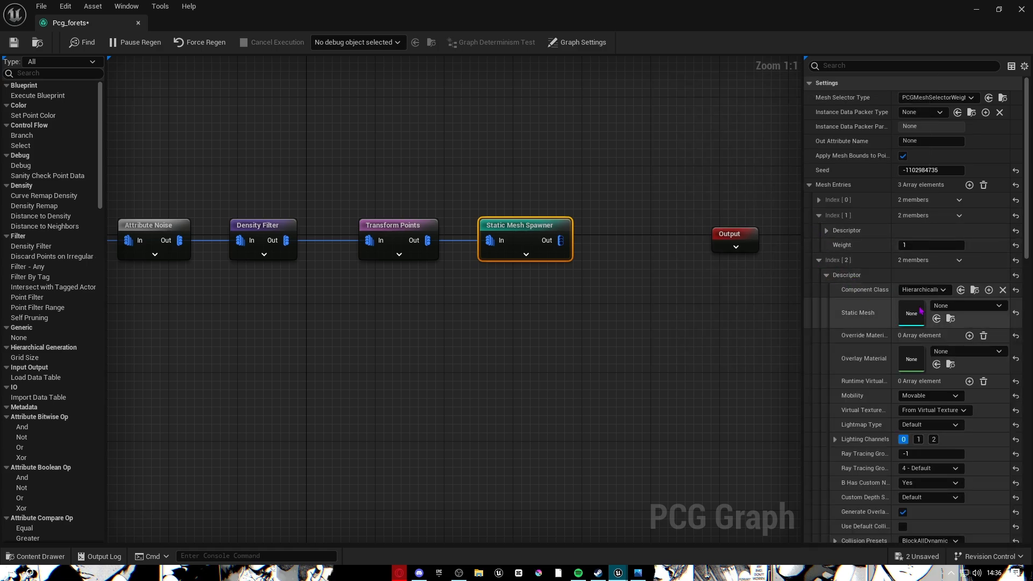
left_click(940, 312)
type("c")
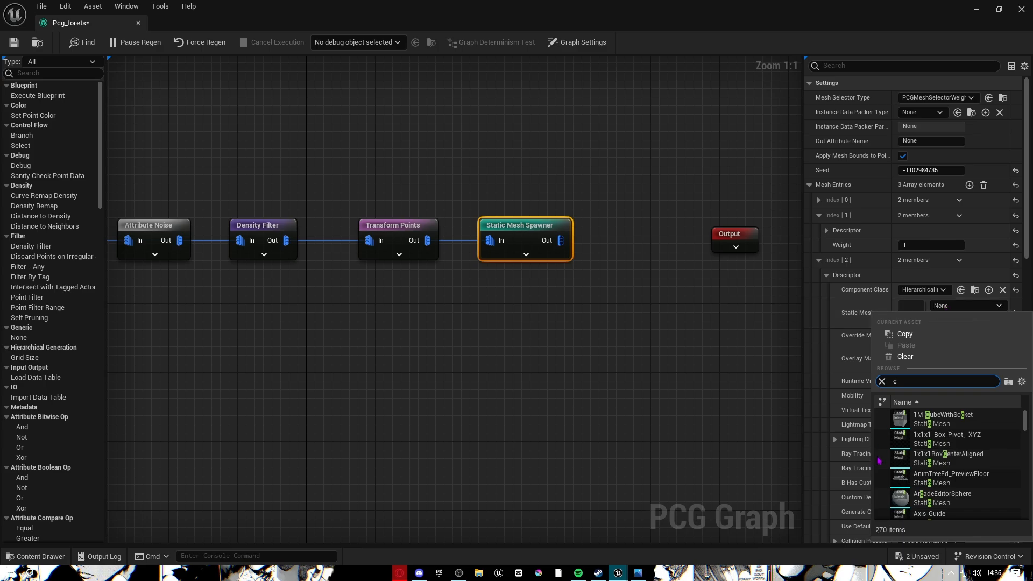
left_click(951, 503)
left_click(559, 367)
right_click_drag(606, 190, 559, 196)
right_click_drag(213, 167, 509, 175)
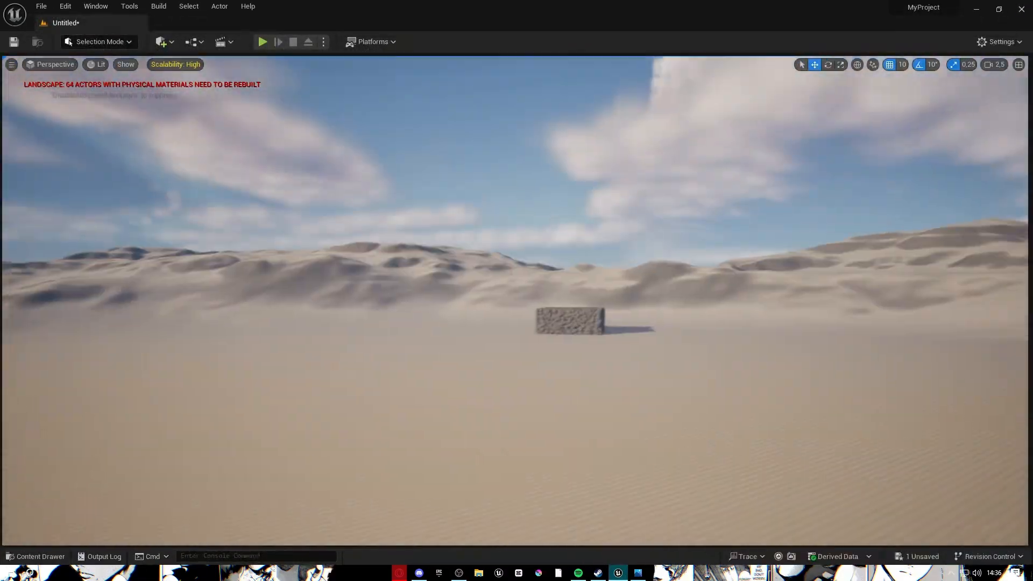
Fly to the generated sphere block in the level, select it and frame it.
key("w")
right_click_drag(484, 290, 436, 315)
left_click(462, 285)
key("f")
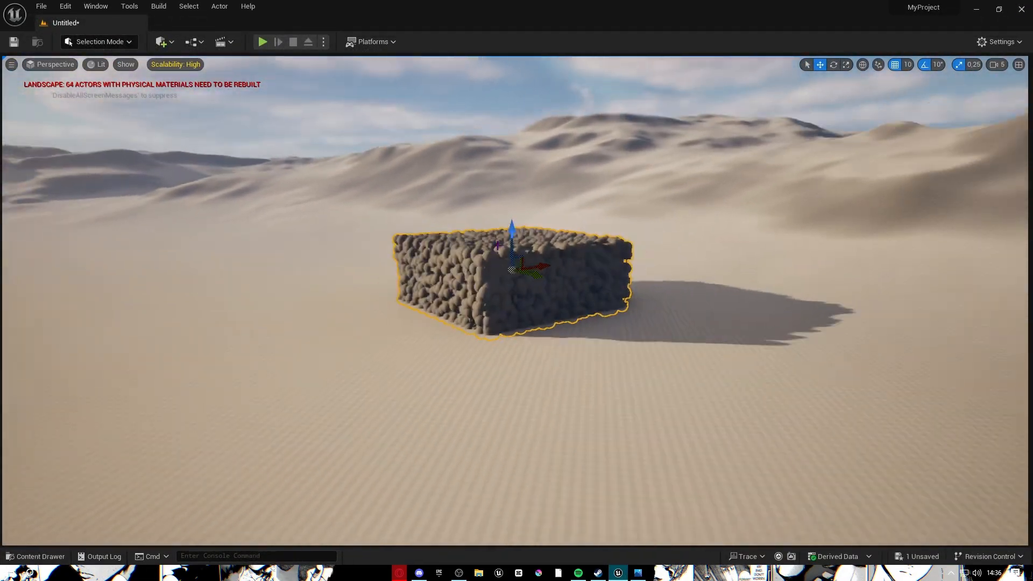
left_click_drag(514, 231, 512, 129)
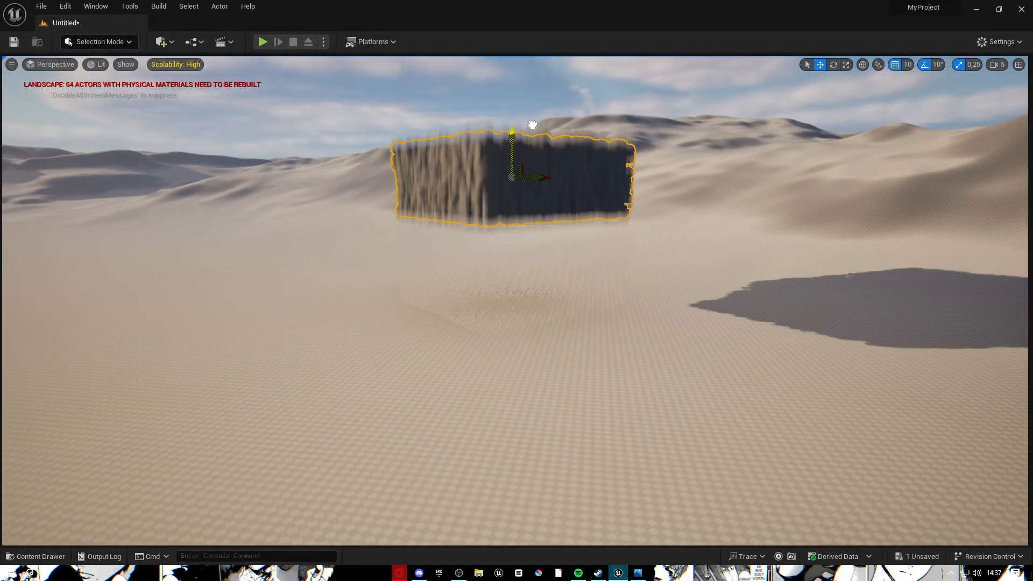
left_click(534, 247)
right_click_drag(534, 246, 515, 266)
key("w")
Inspect the block's interior and top, then reopen Pcg_forets from the Content Drawer.
left_click(535, 247)
key("s")
key("w")
key("s")
key("w")
key("s")
key("w")
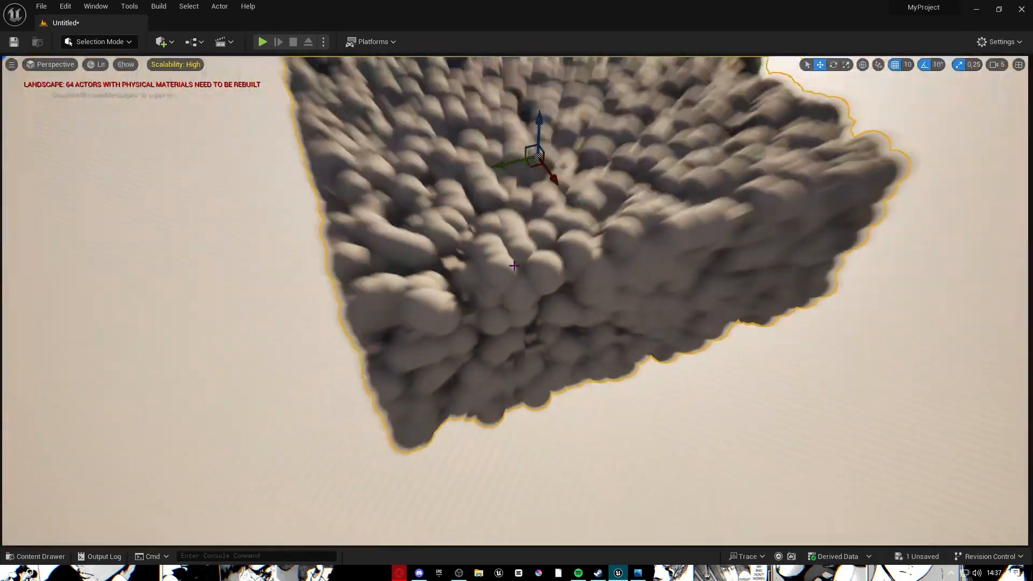
key("s")
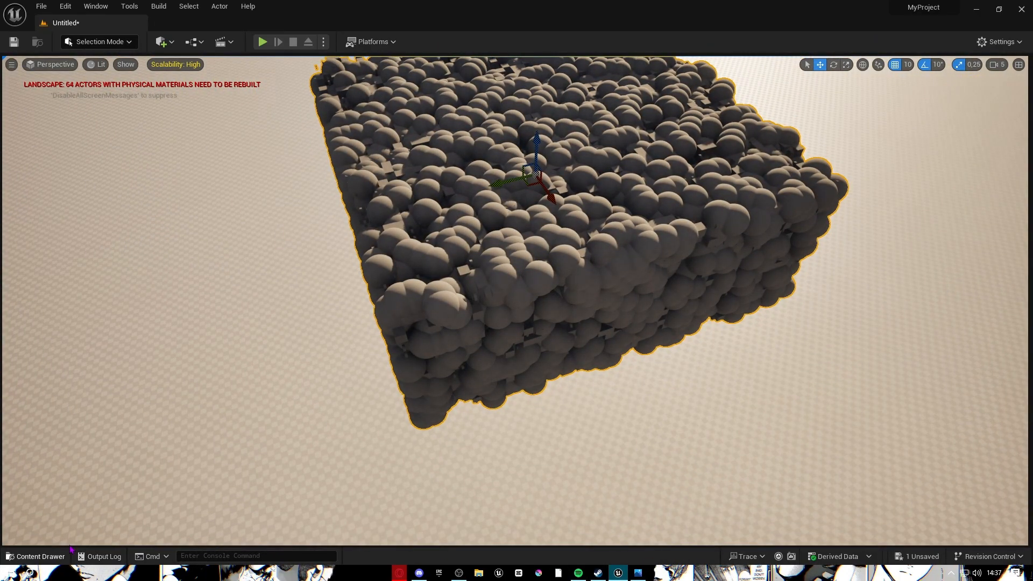
left_click(37, 556)
double_click(208, 280)
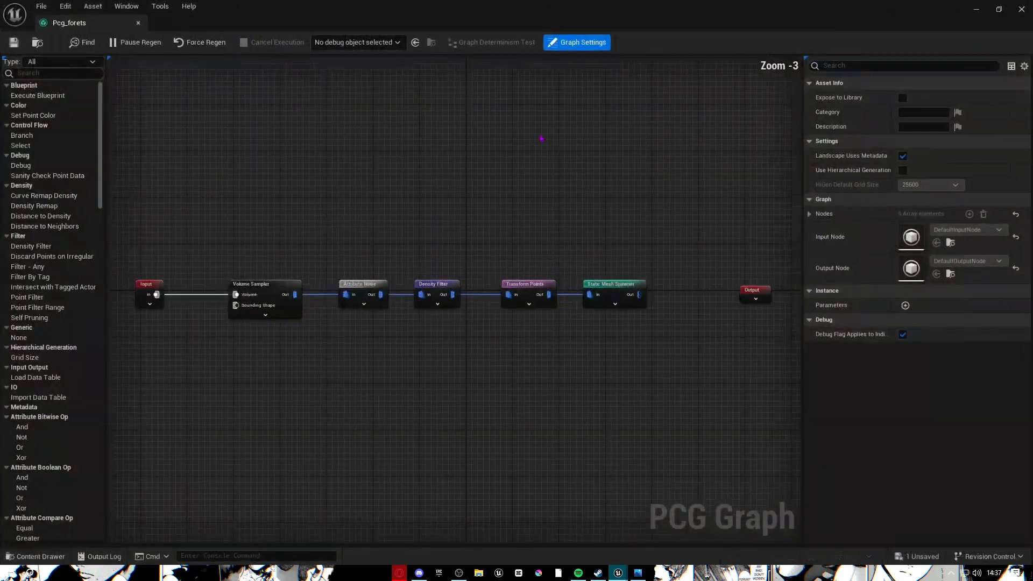
Float the graph window over the level and set Density Filter bounds to 0.0–0.44.
left_click(441, 288)
left_click_drag(502, 22, 729, 151)
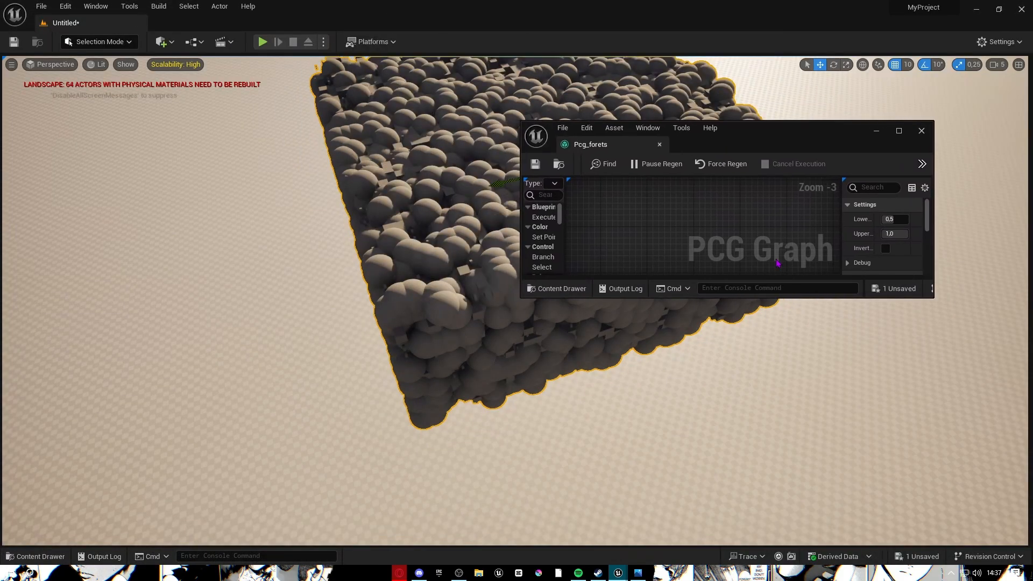
left_click_drag(769, 299, 764, 518)
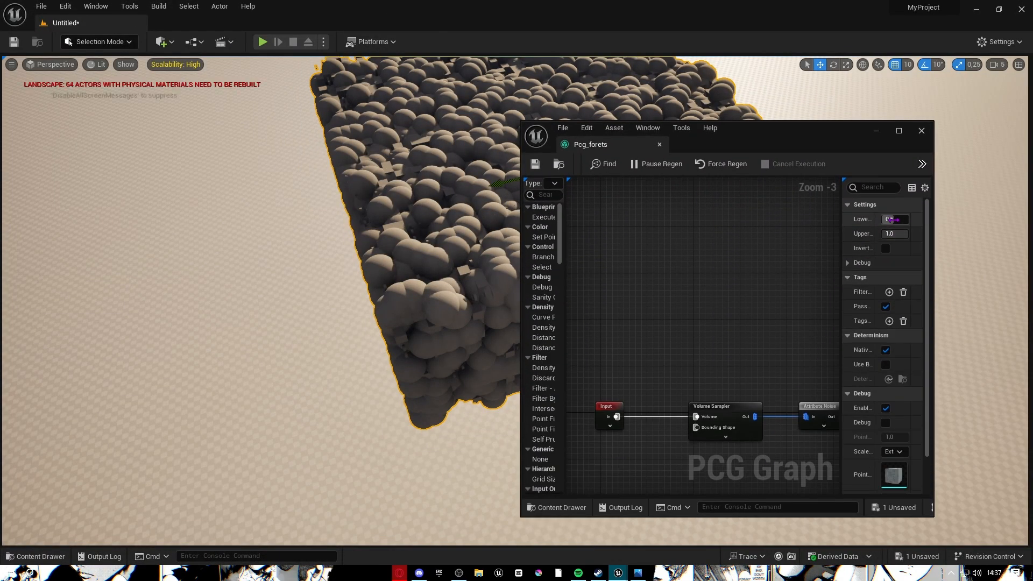
left_click(893, 220)
left_click_drag(902, 235, 889, 235)
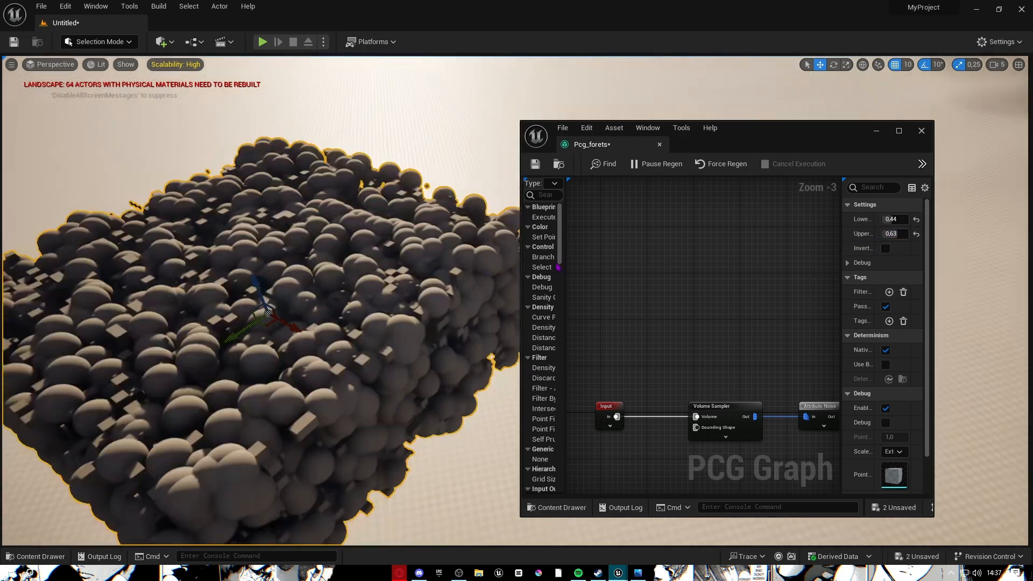
left_click_drag(900, 234, 893, 234)
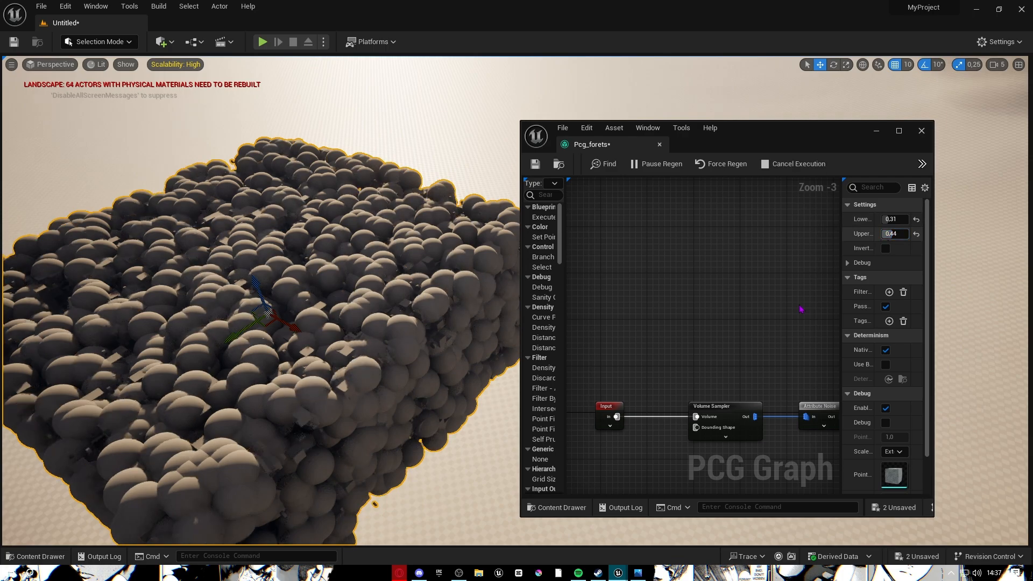
left_click_drag(934, 265, 1028, 263)
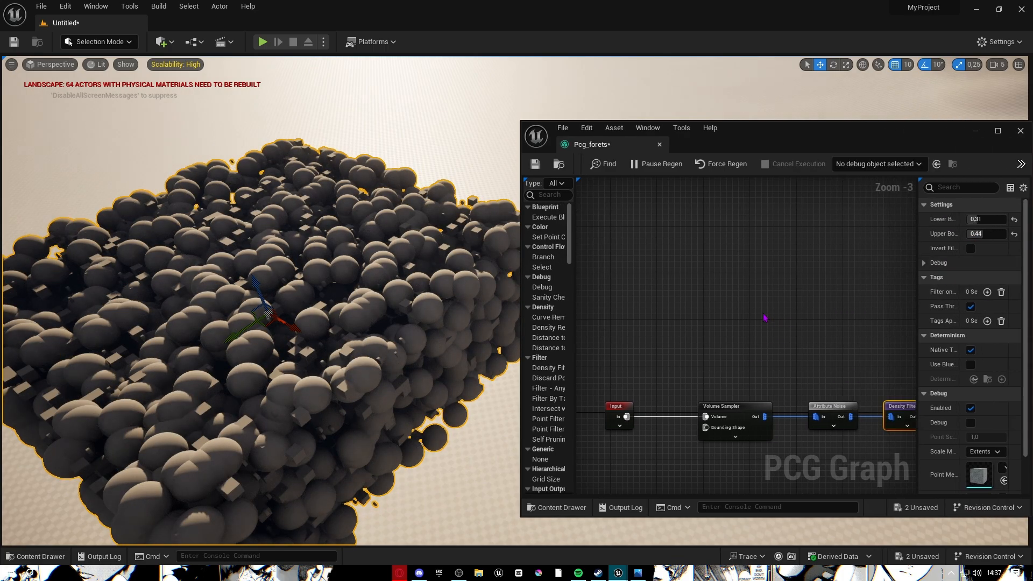
left_click_drag(980, 221, 963, 220)
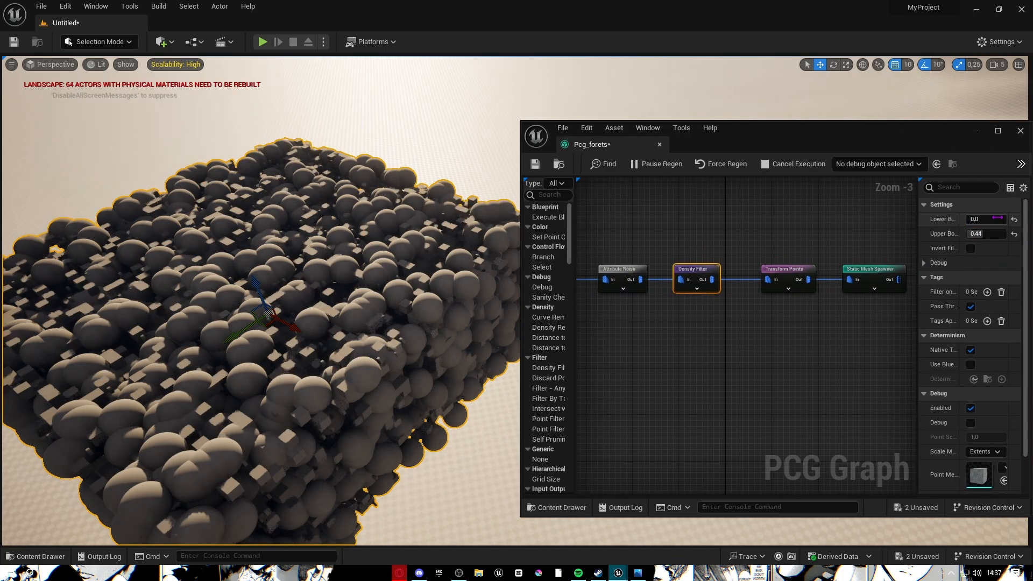
Tune Attribute Noise's Noise Min, settling it at 0.434763.
left_click(623, 273)
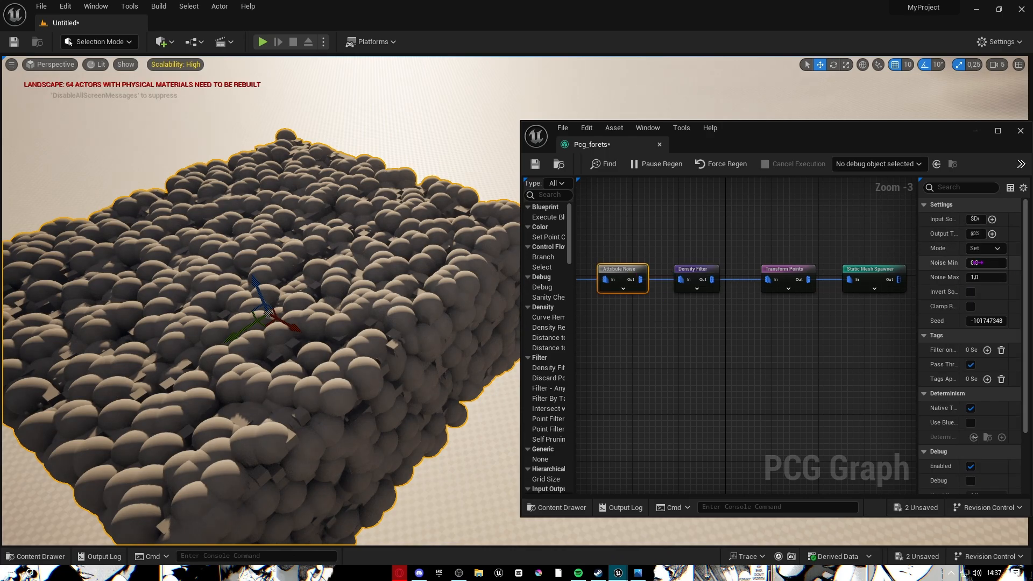
left_click_drag(979, 262, 982, 266)
right_click_drag(346, 249, 312, 216)
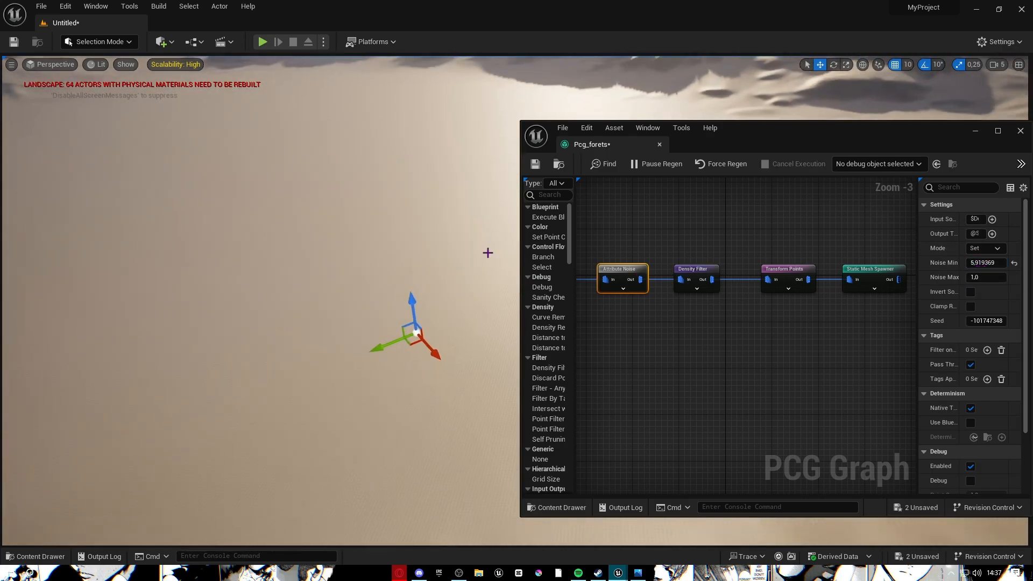
left_click_drag(982, 265, 971, 264)
right_click_drag(344, 245, 336, 280)
left_click_drag(978, 264, 993, 264)
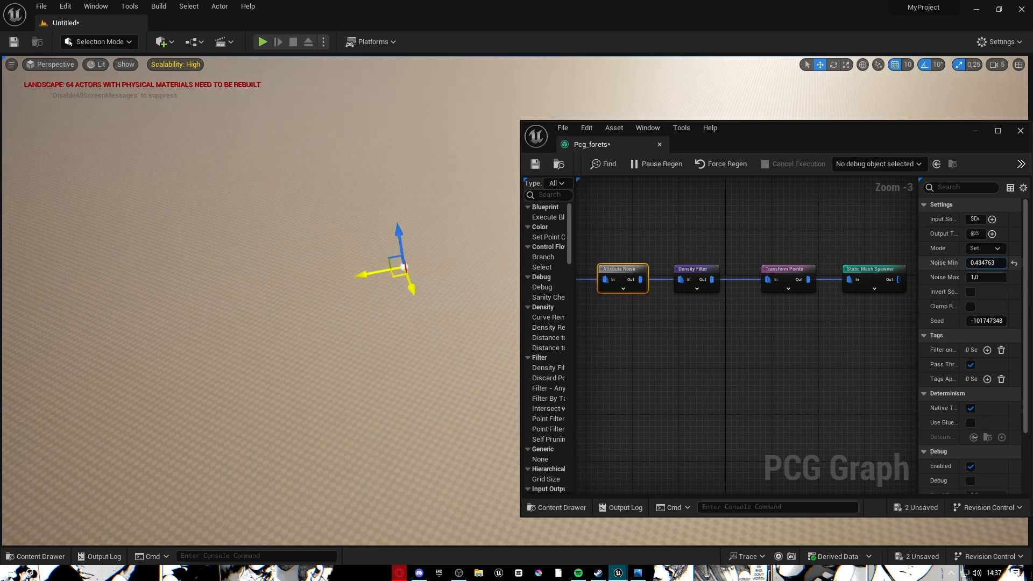
Resize and then hide the PCG graph window to uncover the scatter in the level.
left_click(484, 297)
right_click_drag(484, 297, 484, 298)
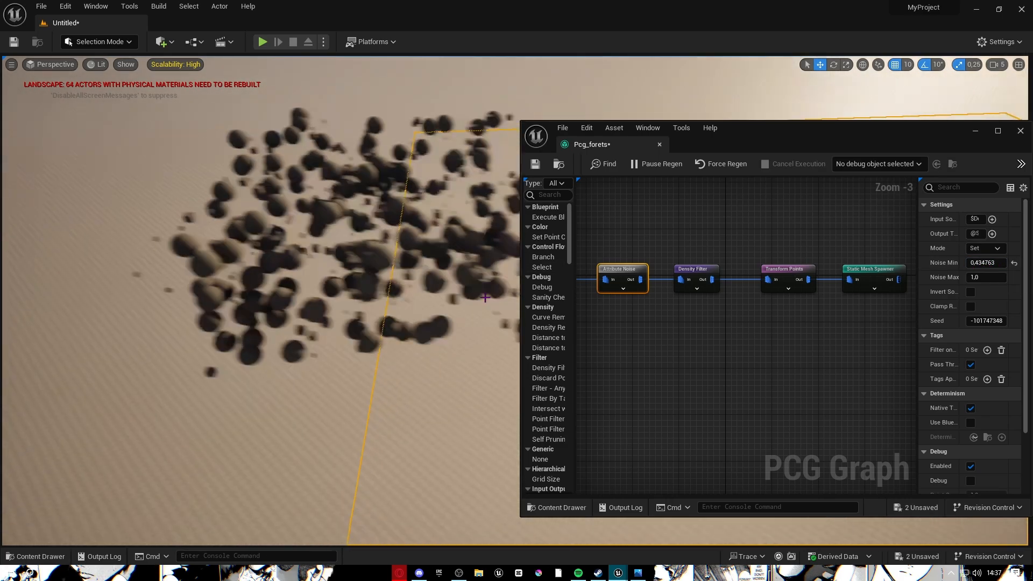
left_click_drag(520, 177, 960, 186)
right_click_drag(753, 242, 673, 215)
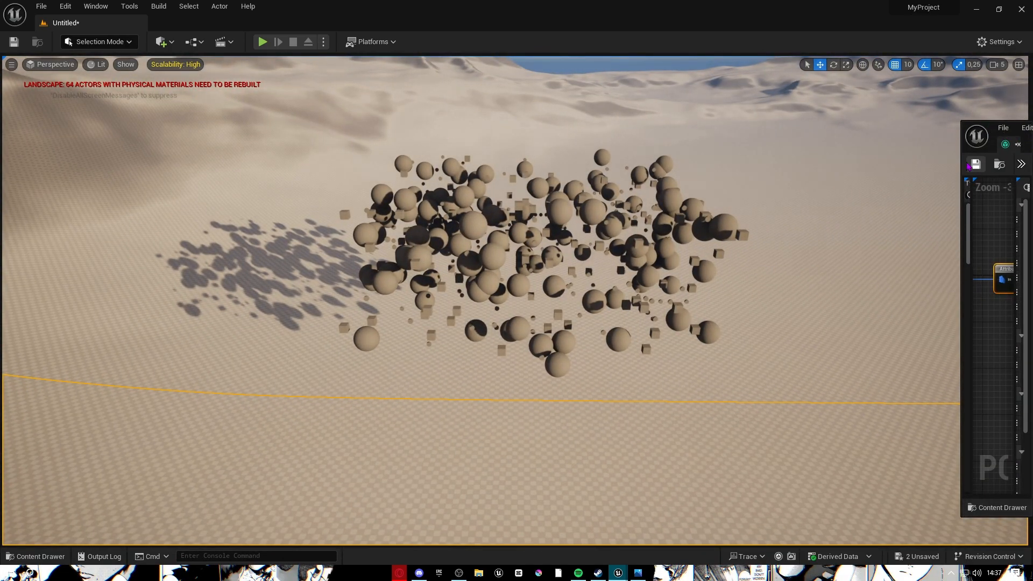
left_click_drag(960, 158, 508, 150)
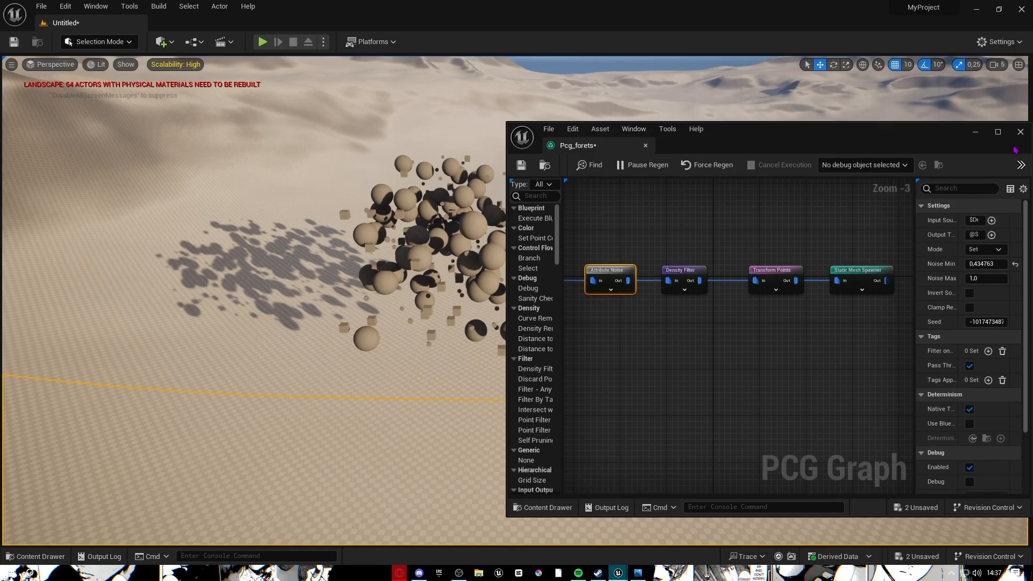
left_click(977, 129)
right_click_drag(915, 172, 952, 121)
Fly in and around the sphere and cube cluster to inspect it.
key("w")
key("s")
scroll(871, 145, "down", 5)
scroll(793, 135, "up", 2)
key("w")
key("w")
key("s")
key("a")
key("w")
key("s")
right_click_drag(658, 236, 658, 236)
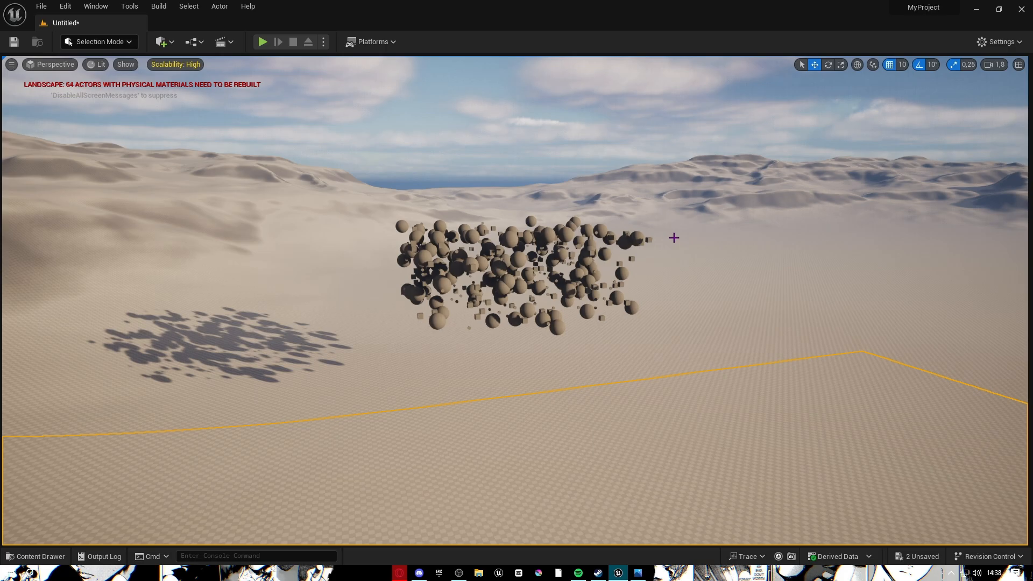
Select the sphere cluster and drag it down to sit just above the sand.
left_click(487, 283)
left_click(499, 267)
left_click_drag(510, 228, 796, 290)
right_click_drag(796, 290, 527, 304)
key("d")
key("w")
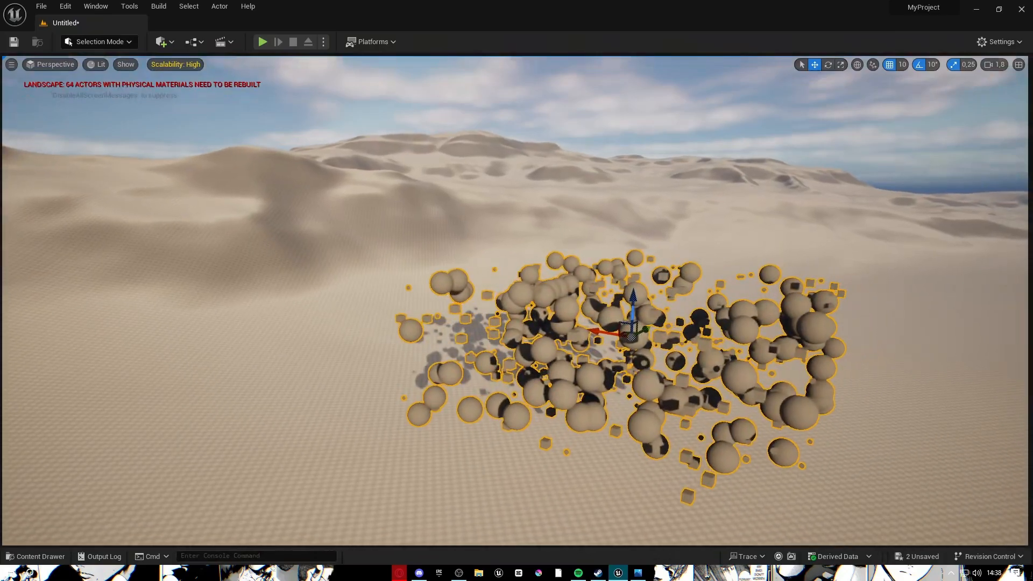
right_click_drag(715, 270, 685, 263)
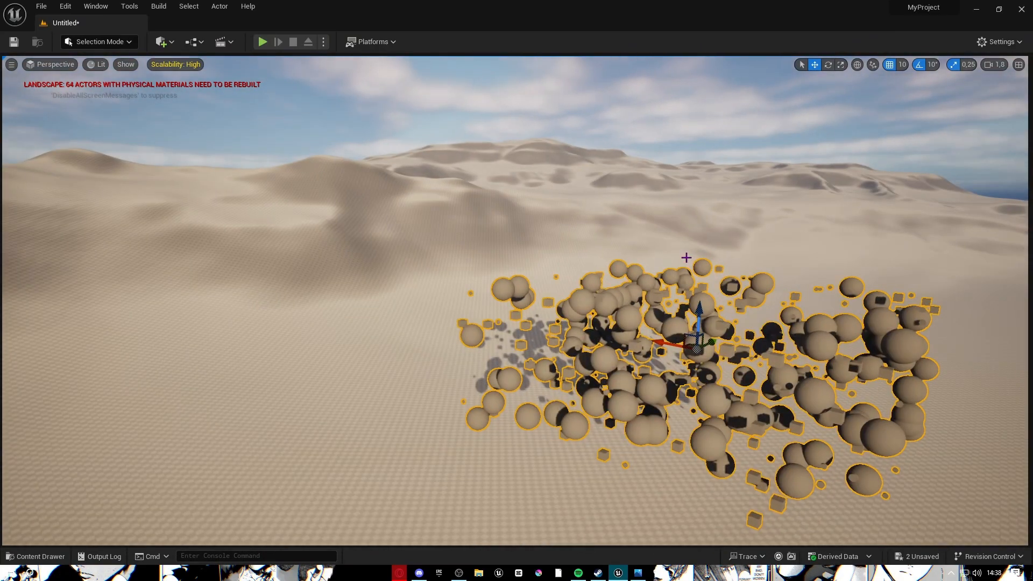